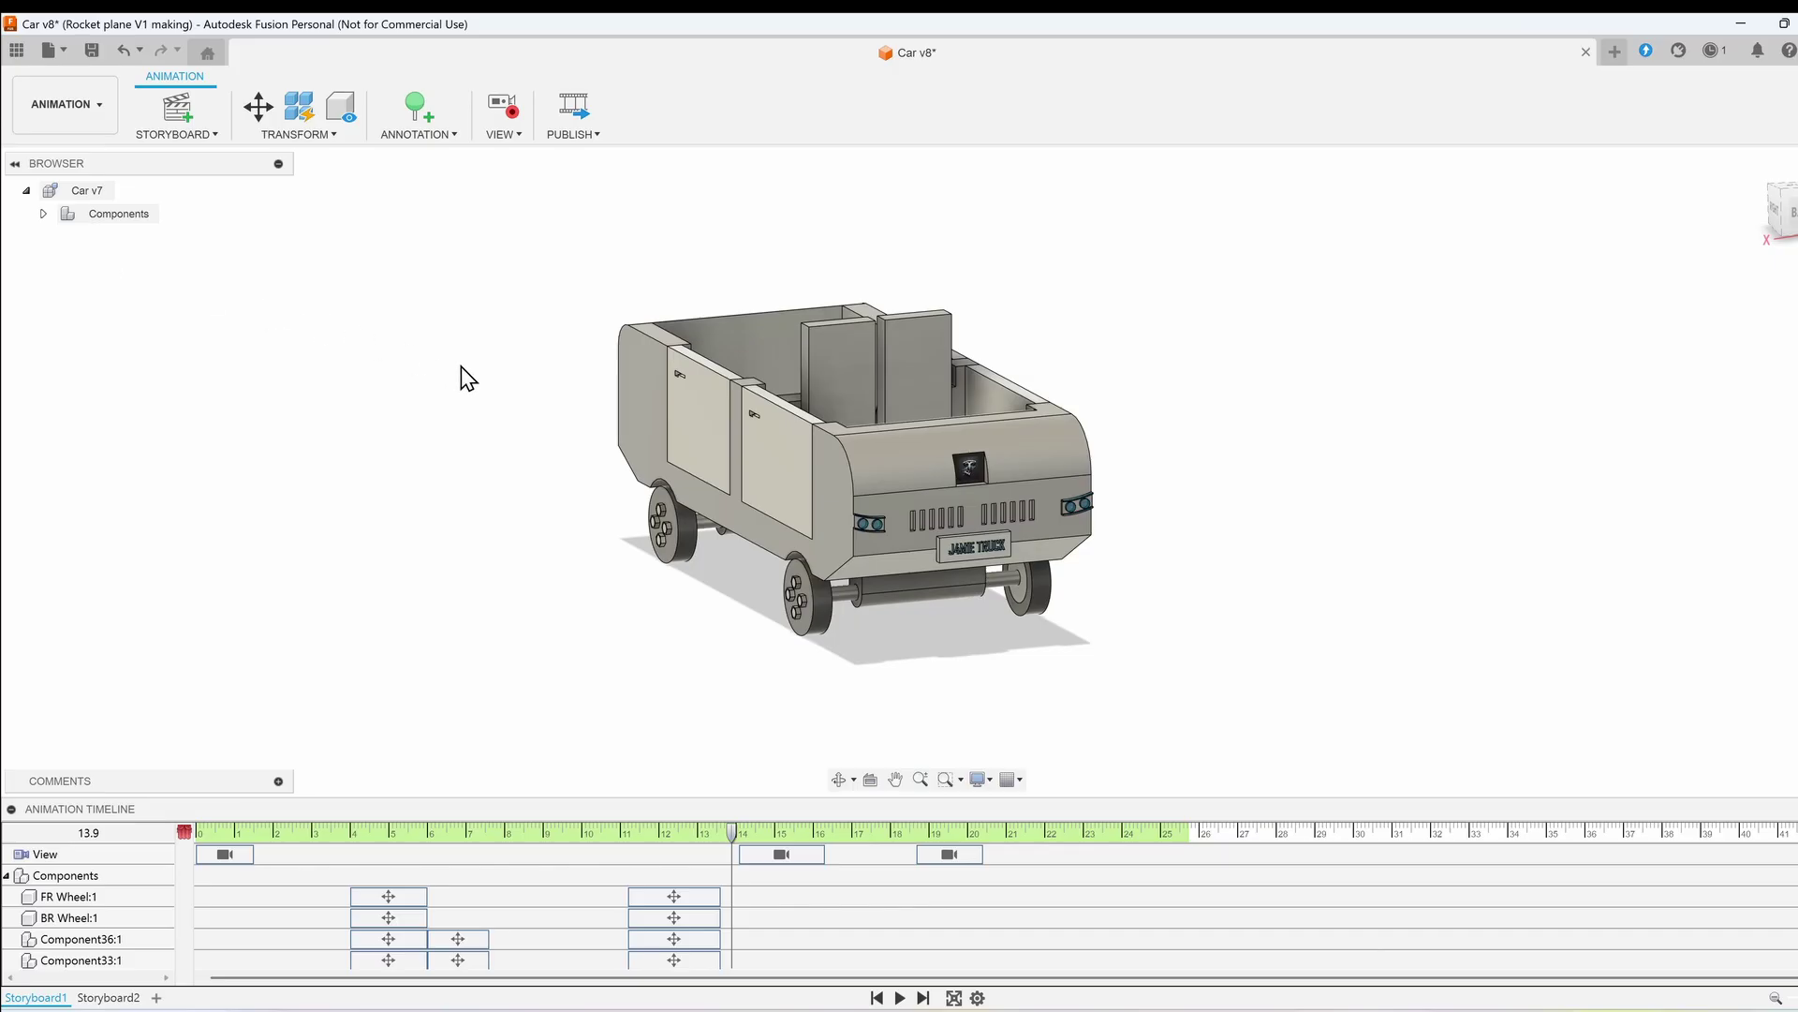
Step: Record a camera orbit ending at 4.7 s that shows the truck's front and side doors, and play it back
{"action": "scroll", "coordinate": [873, 934], "scroll_direction": "down", "scroll_amount": 15}
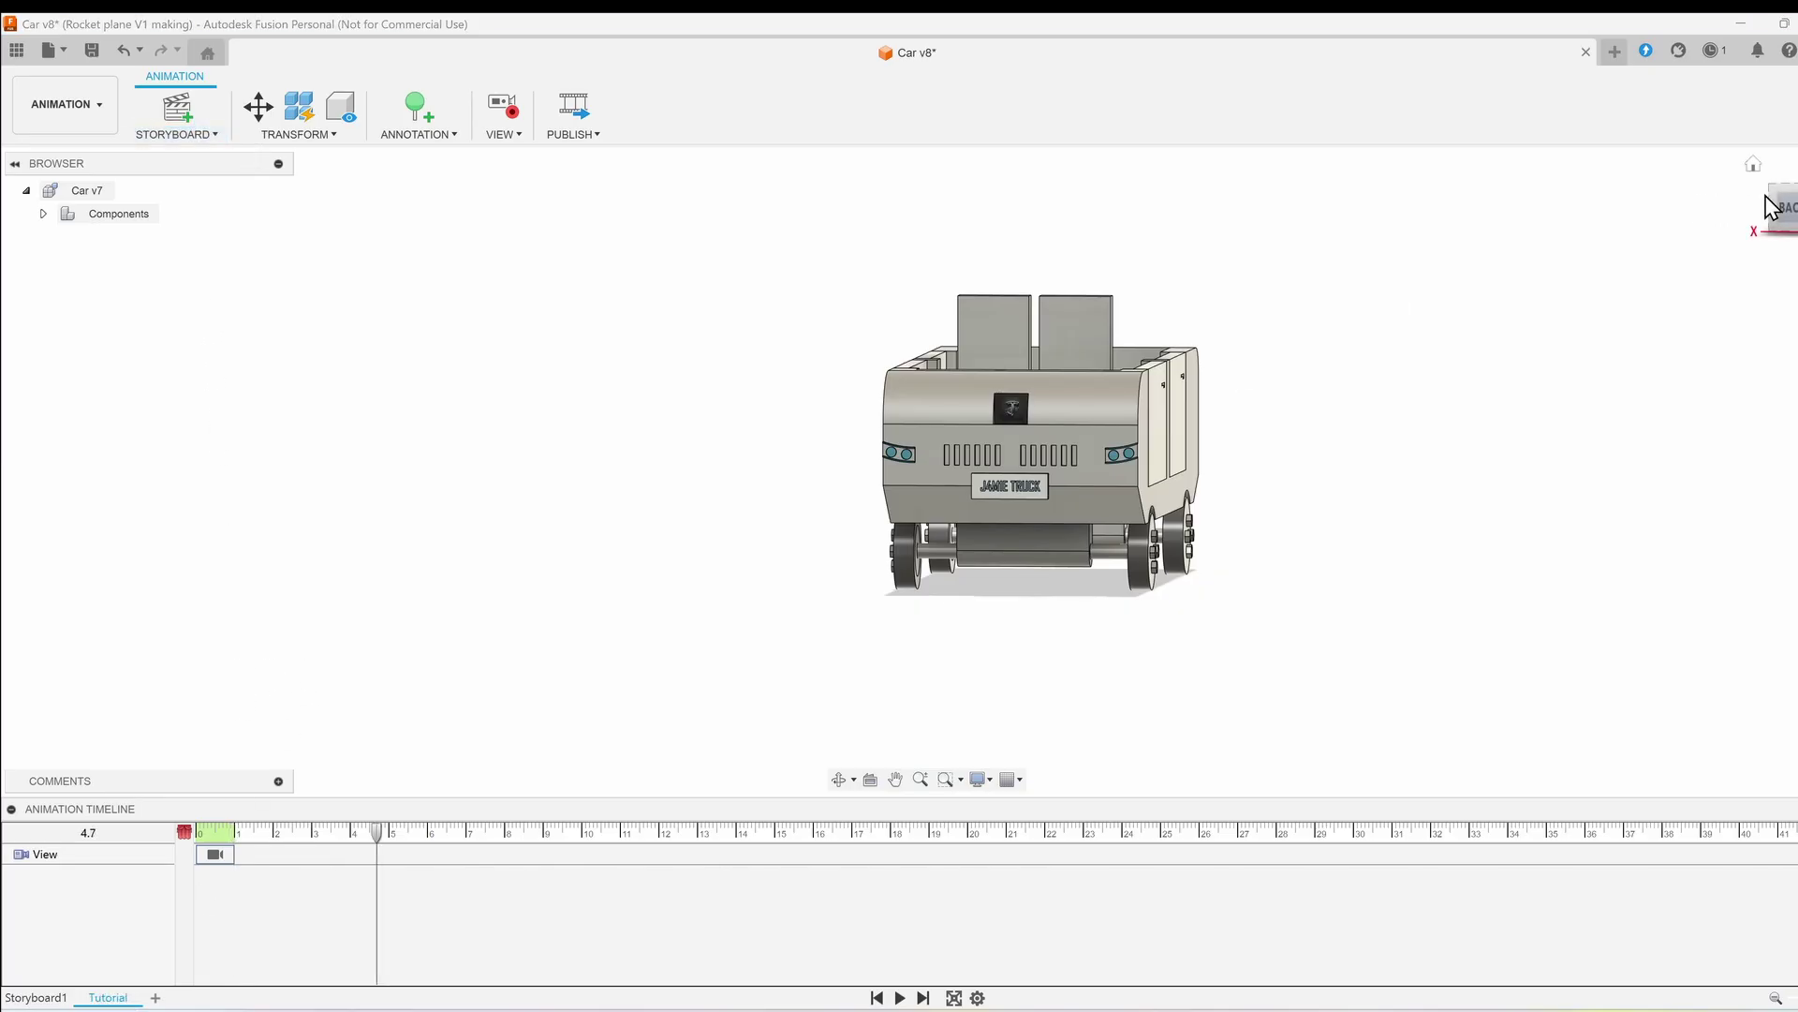
{"action": "left_click", "coordinate": [1770, 208]}
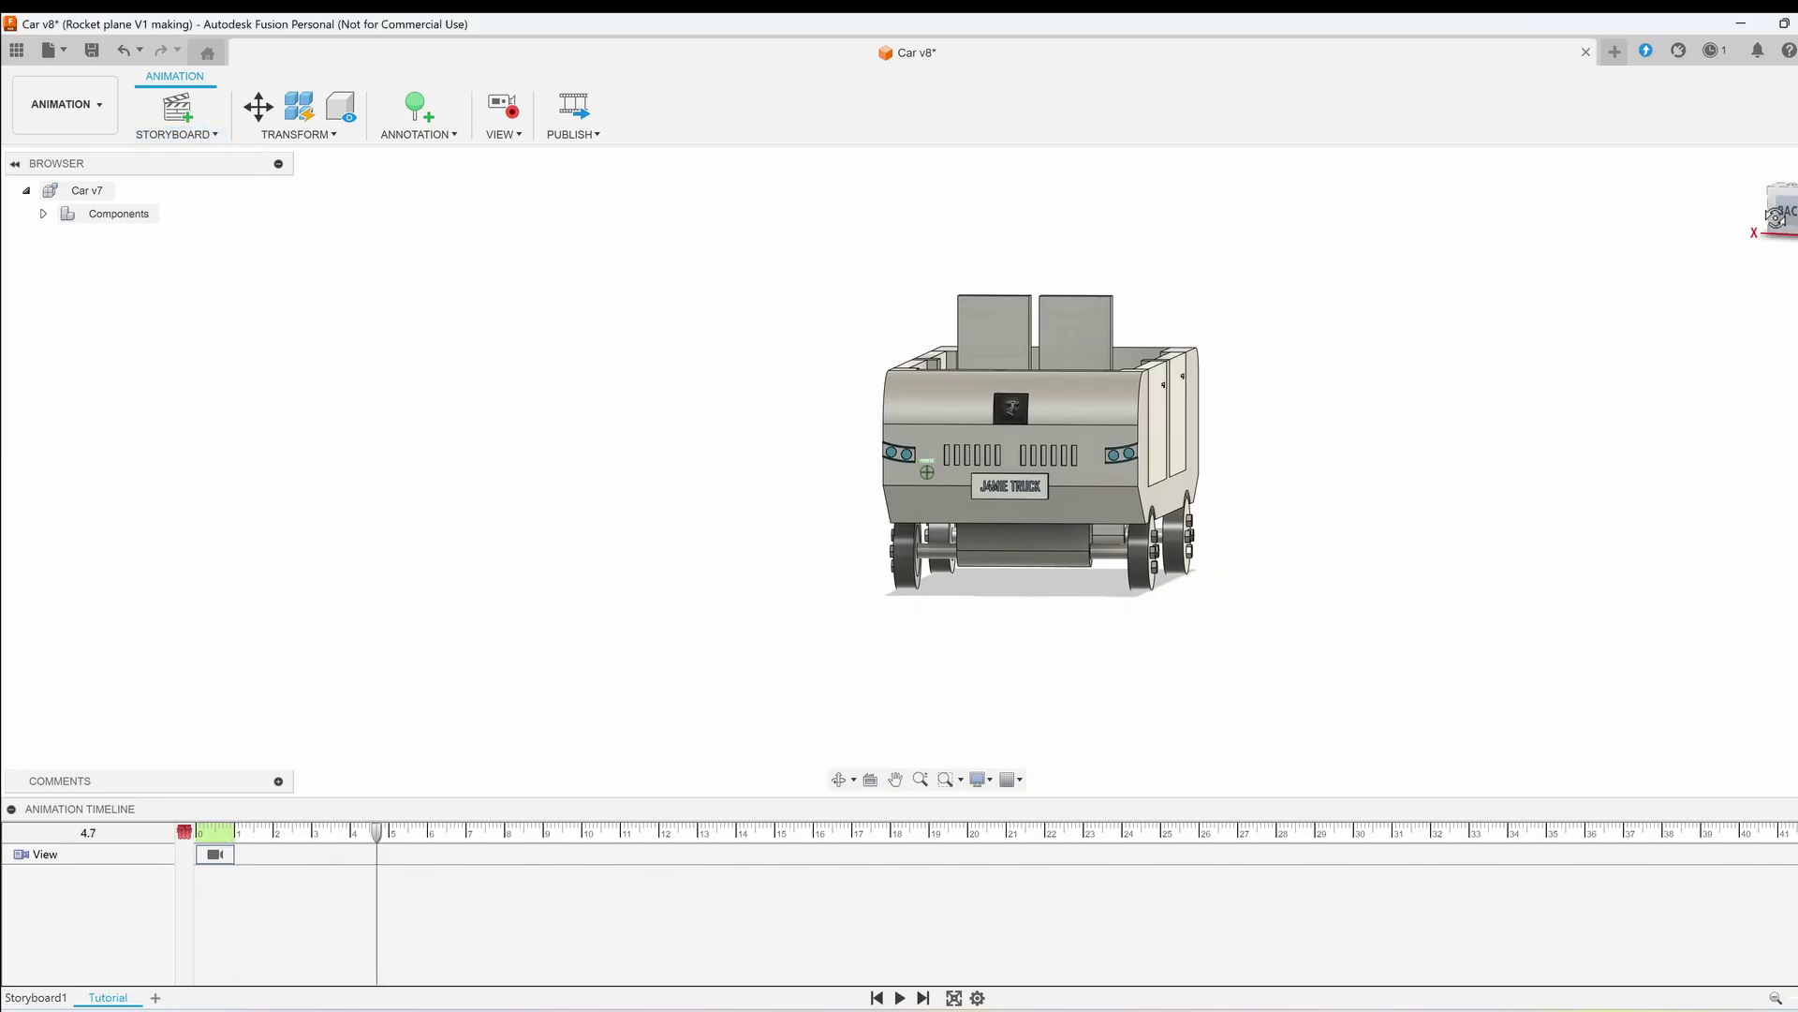
{"action": "middle_click_drag", "start_coordinate": [857, 722], "coordinate": [925, 676], "text": "shift"}
{"action": "left_click", "coordinate": [265, 854]}
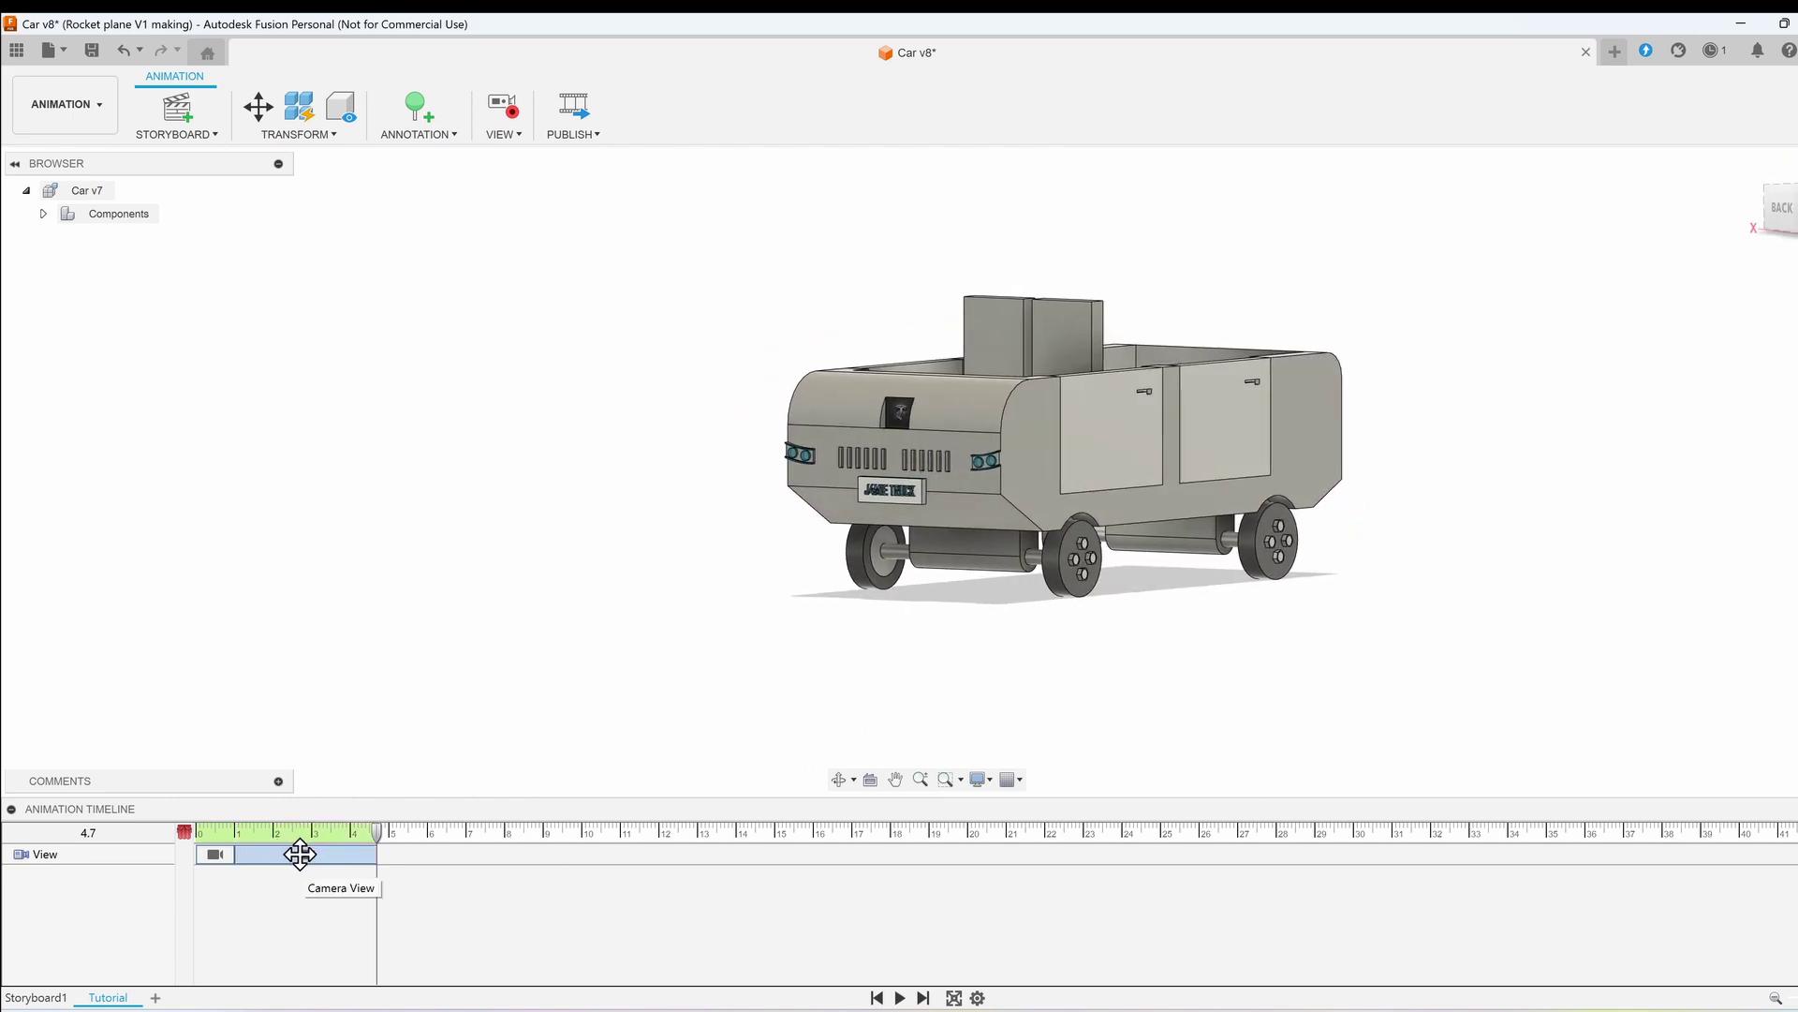
{"action": "left_click_drag", "start_coordinate": [378, 833], "coordinate": [236, 833]}
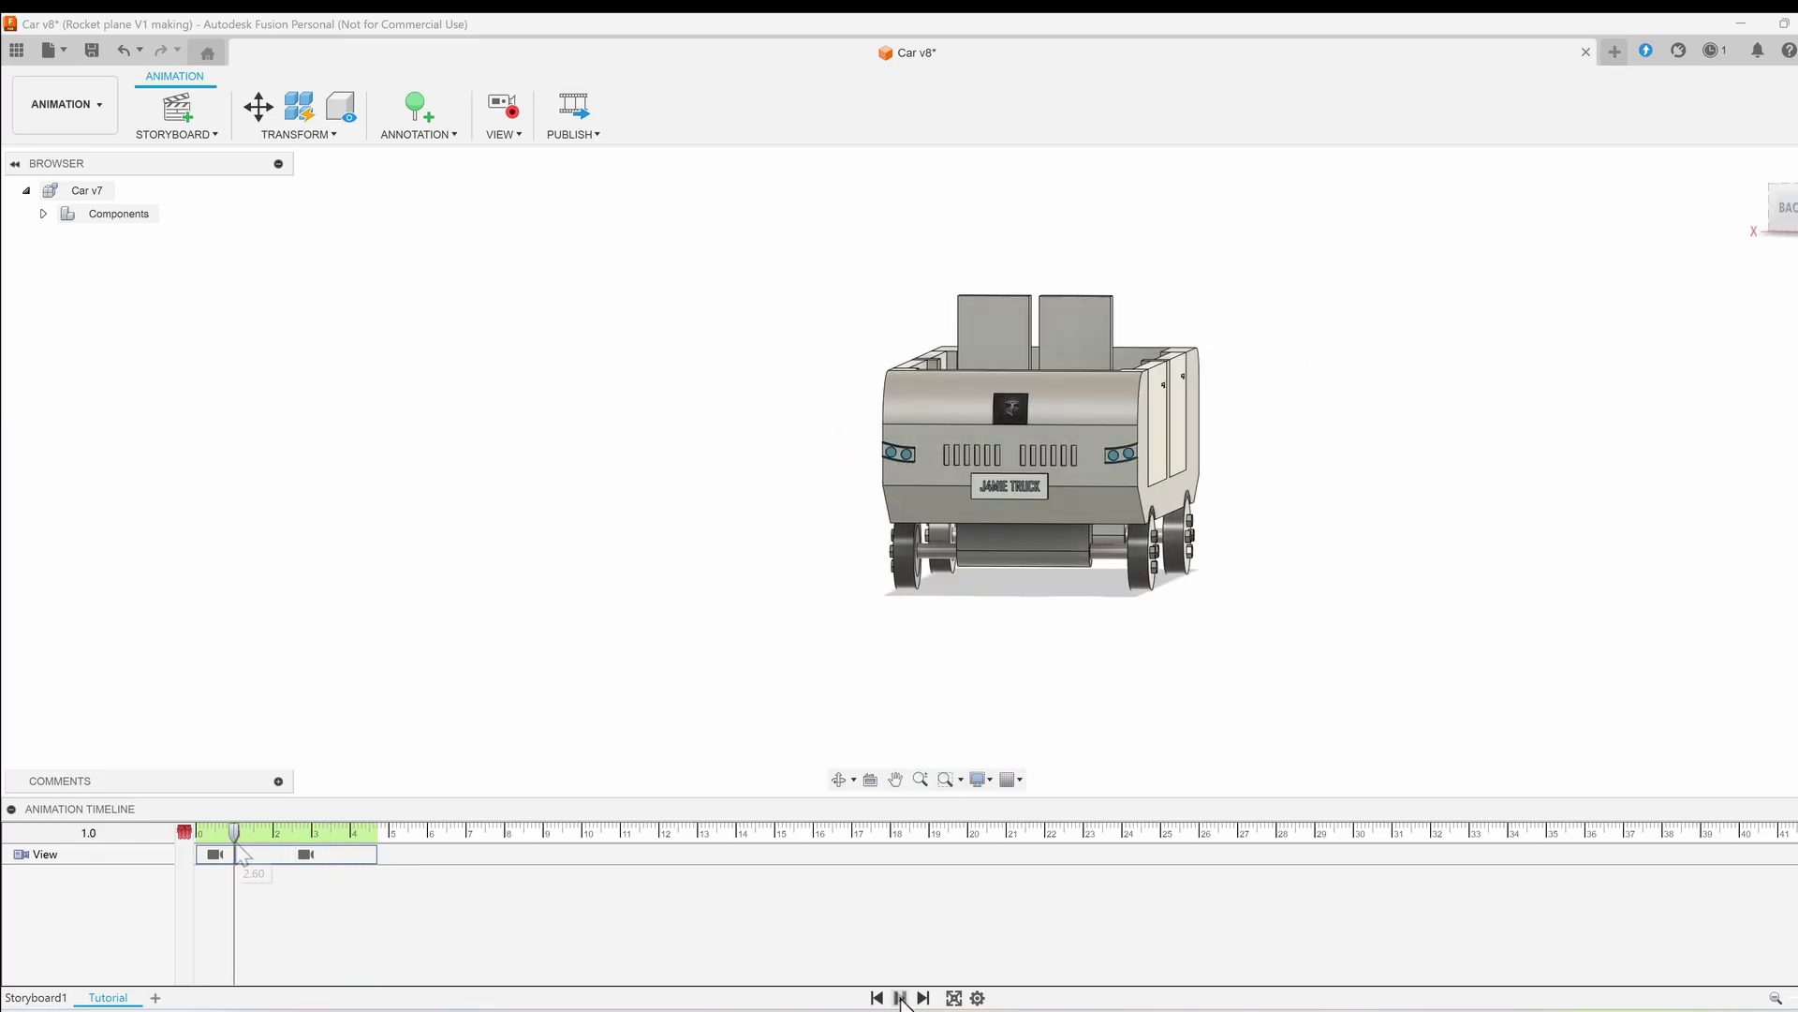
{"action": "left_click", "coordinate": [900, 997]}
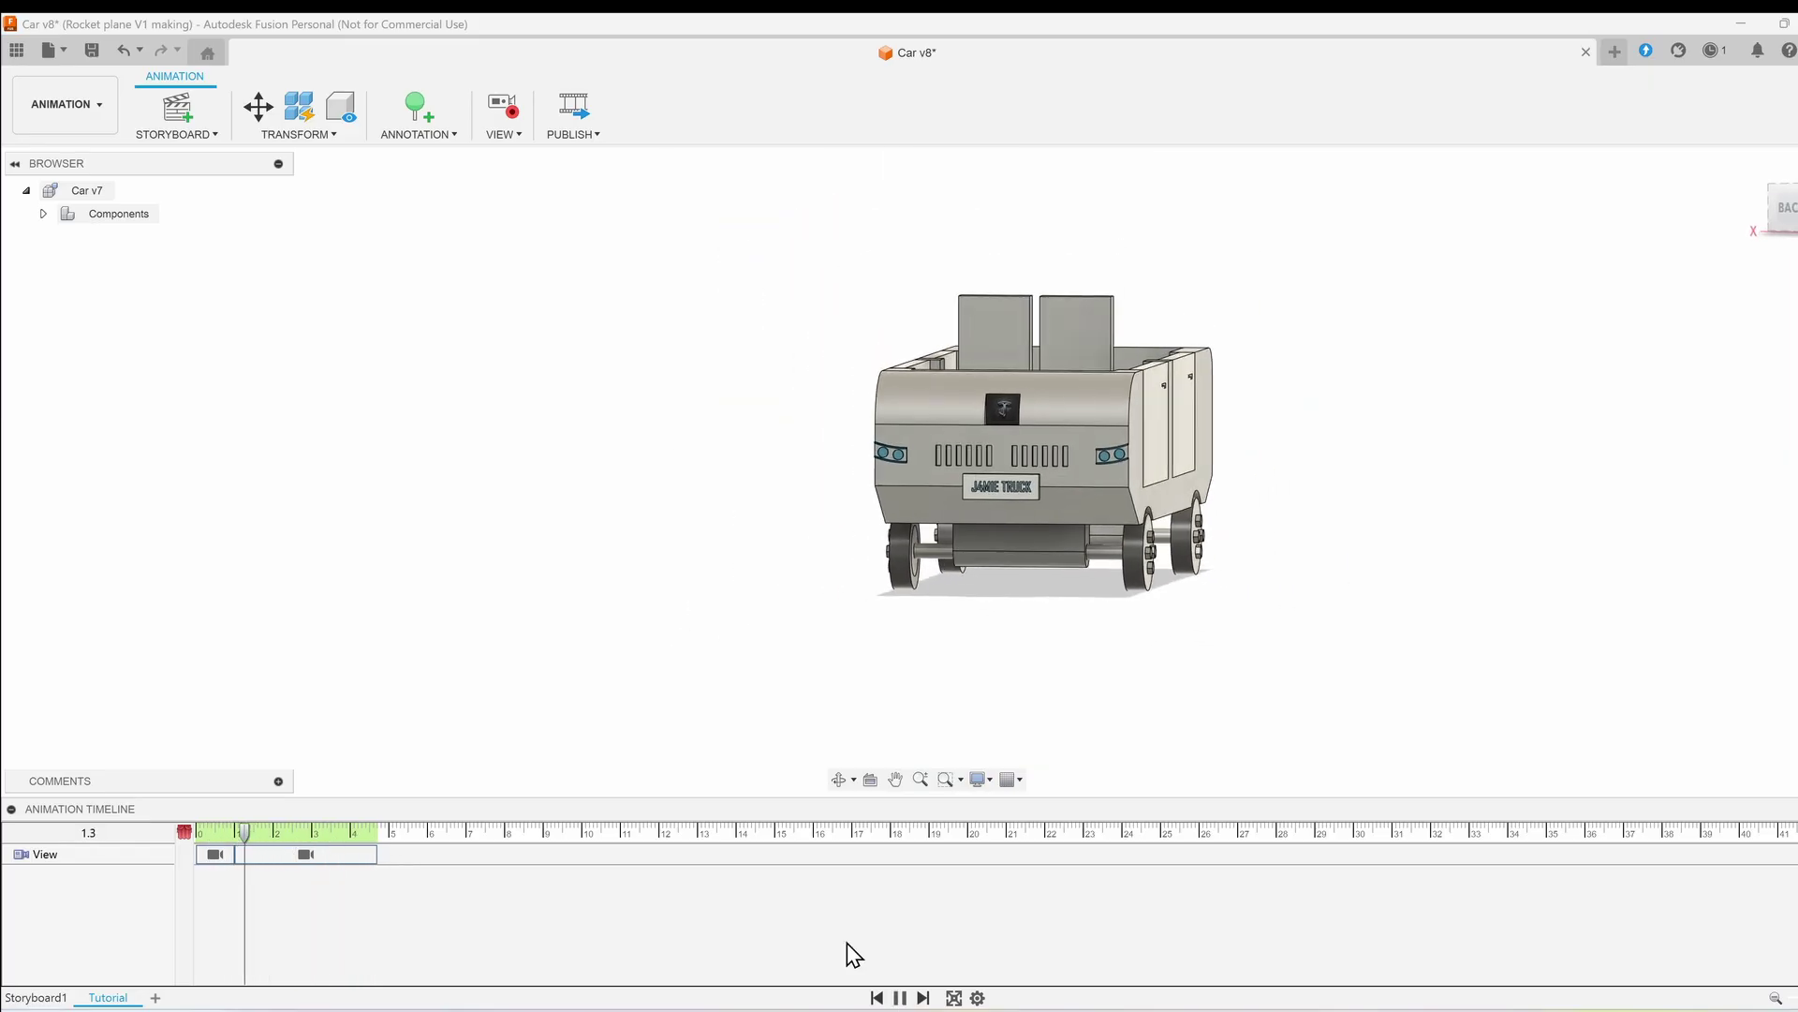
{"action": "left_click", "coordinate": [900, 997]}
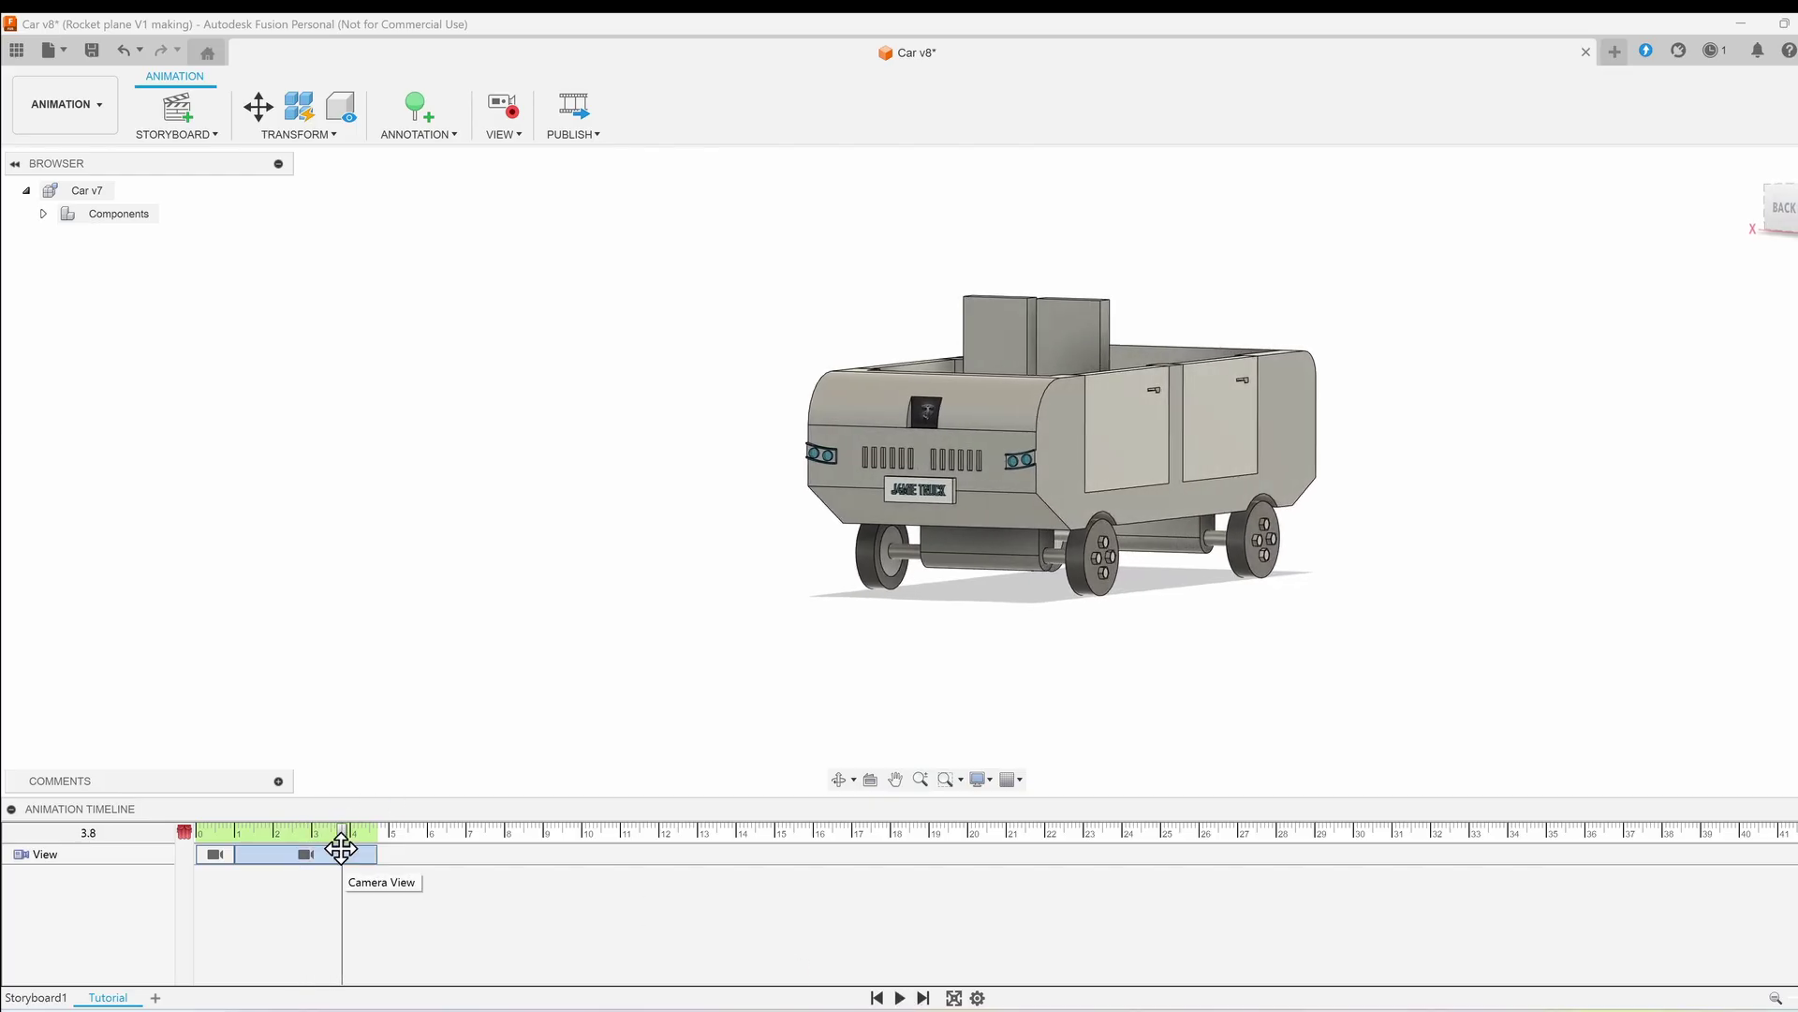
Step: Delete the second camera view action from the timeline
{"action": "left_click", "coordinate": [341, 848]}
{"action": "key", "text": "Delete"}
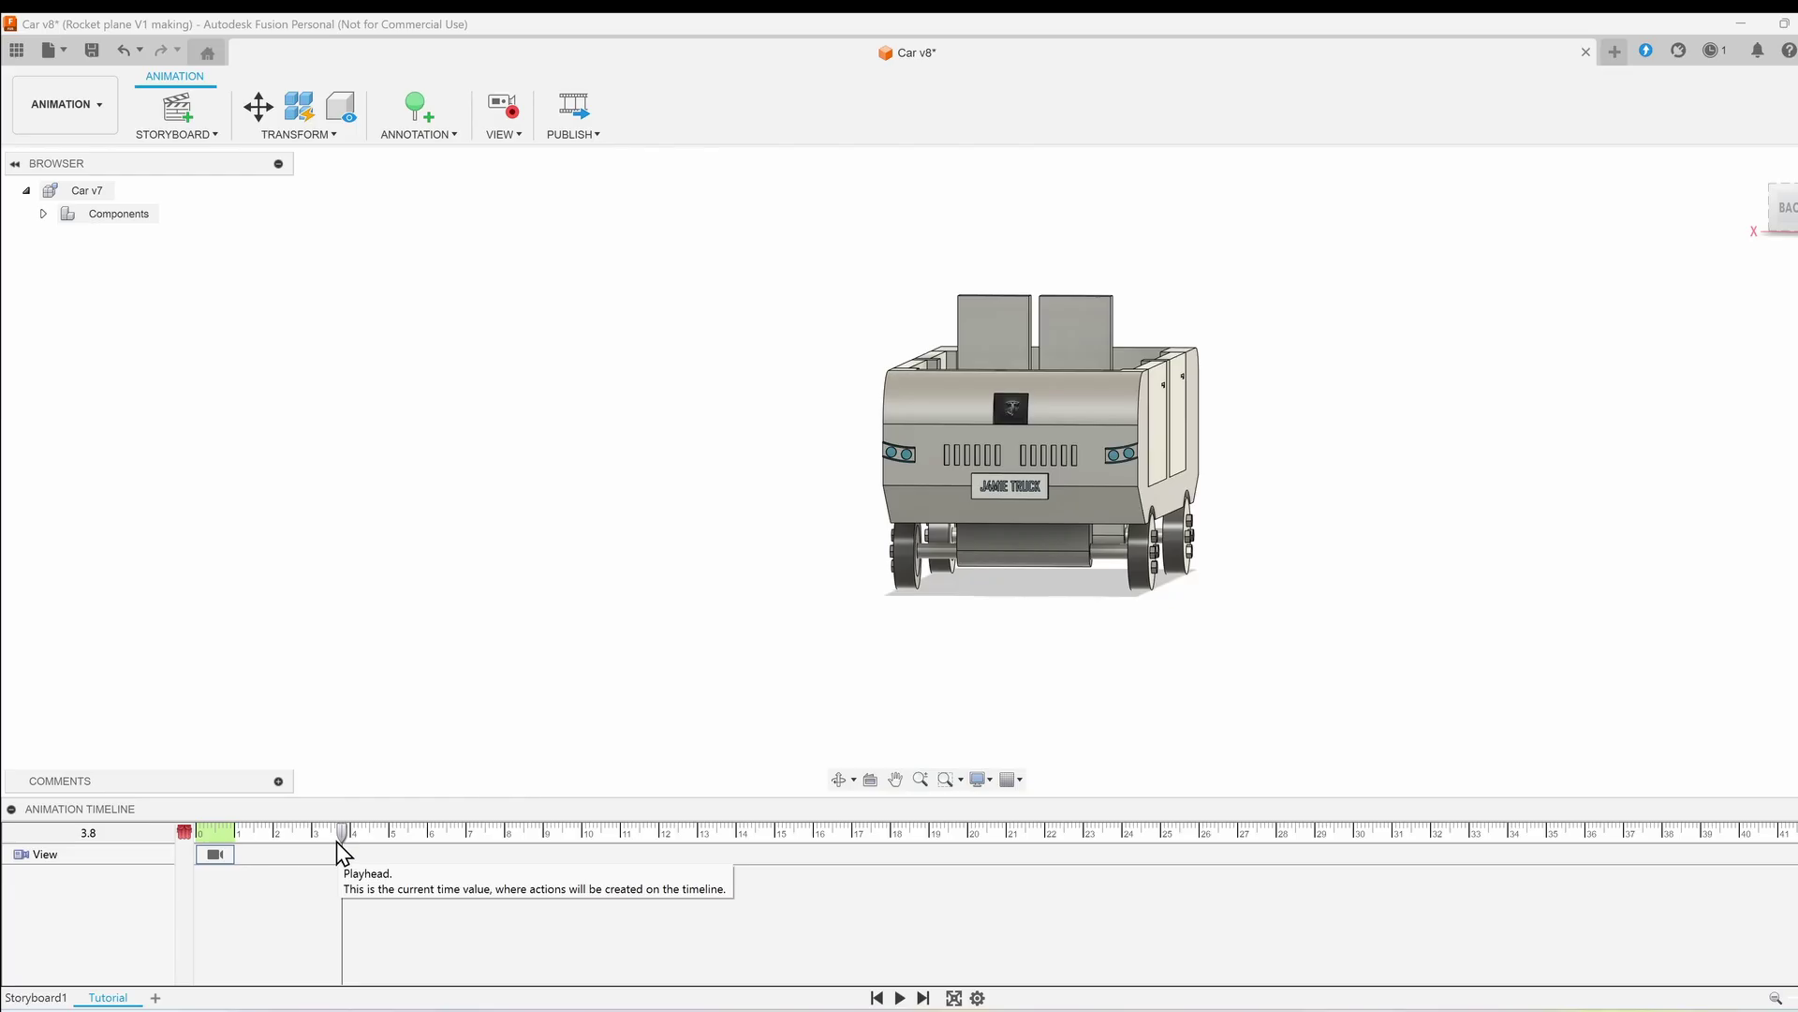
Step: Start transforming the FR Door at 3.8 s and set its pivot on the upper corner of its front hinge edge
{"action": "left_click", "coordinate": [44, 214]}
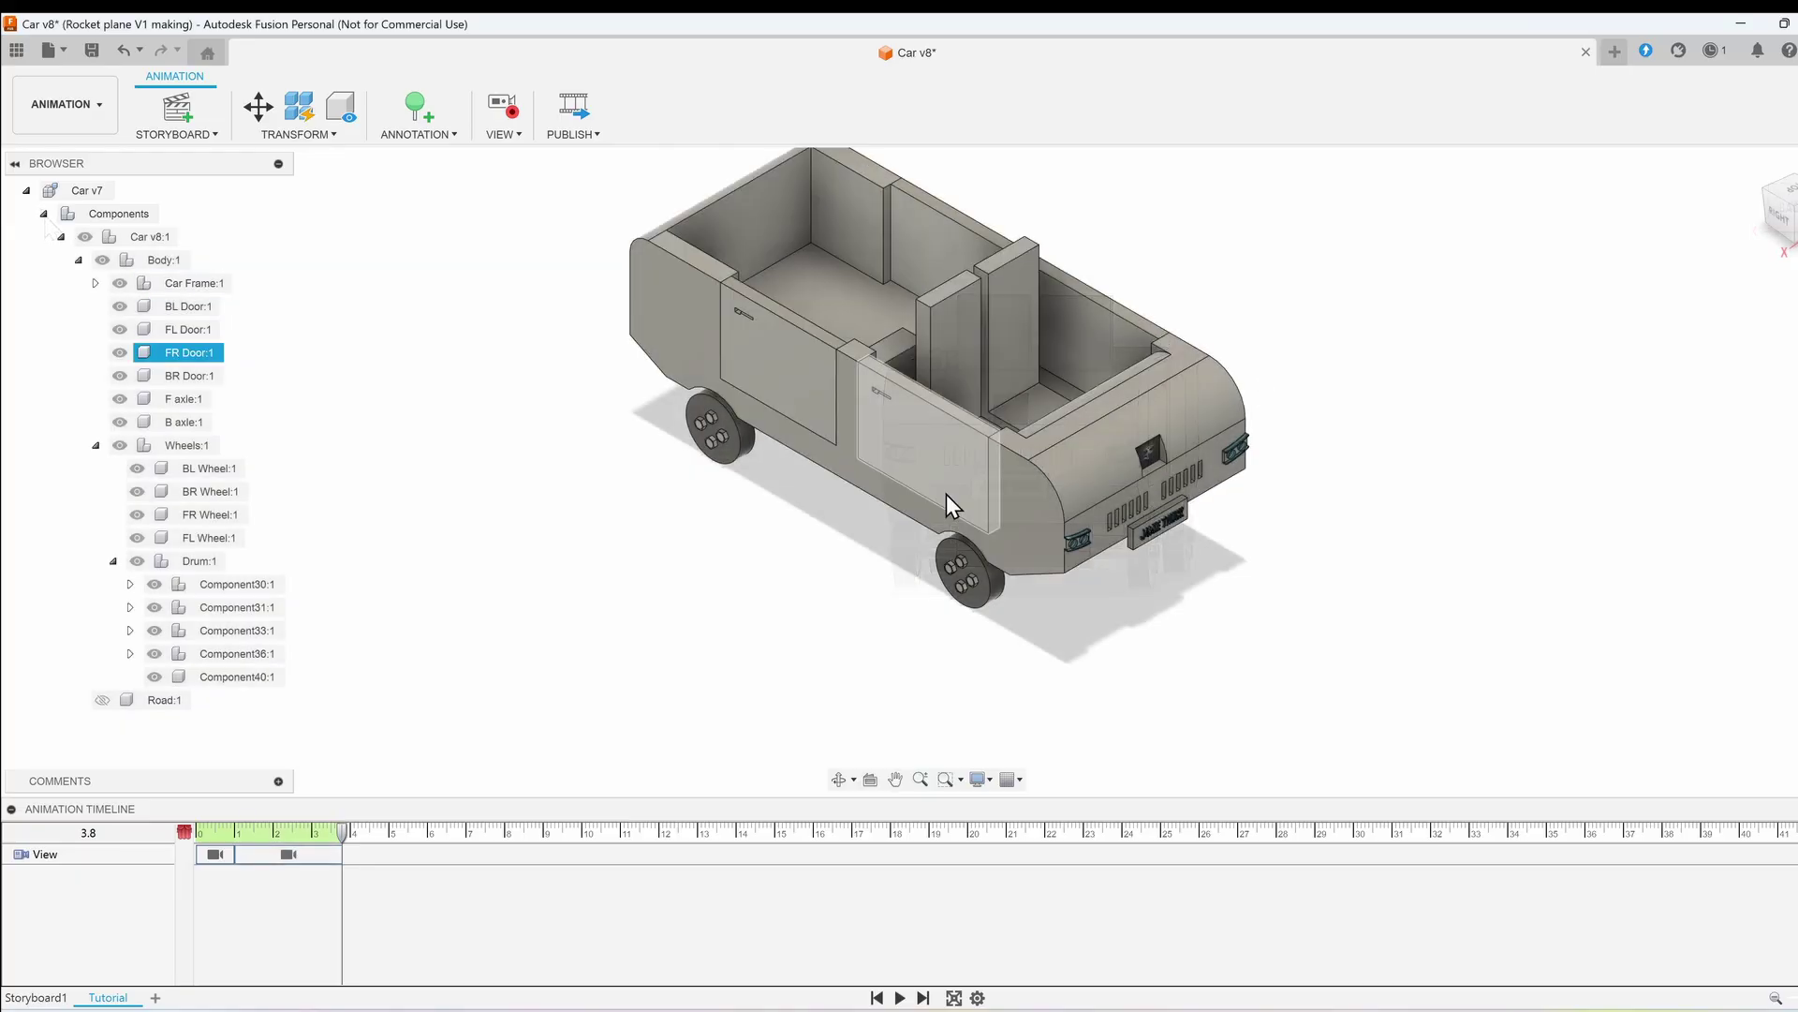
{"action": "left_click", "coordinate": [260, 109]}
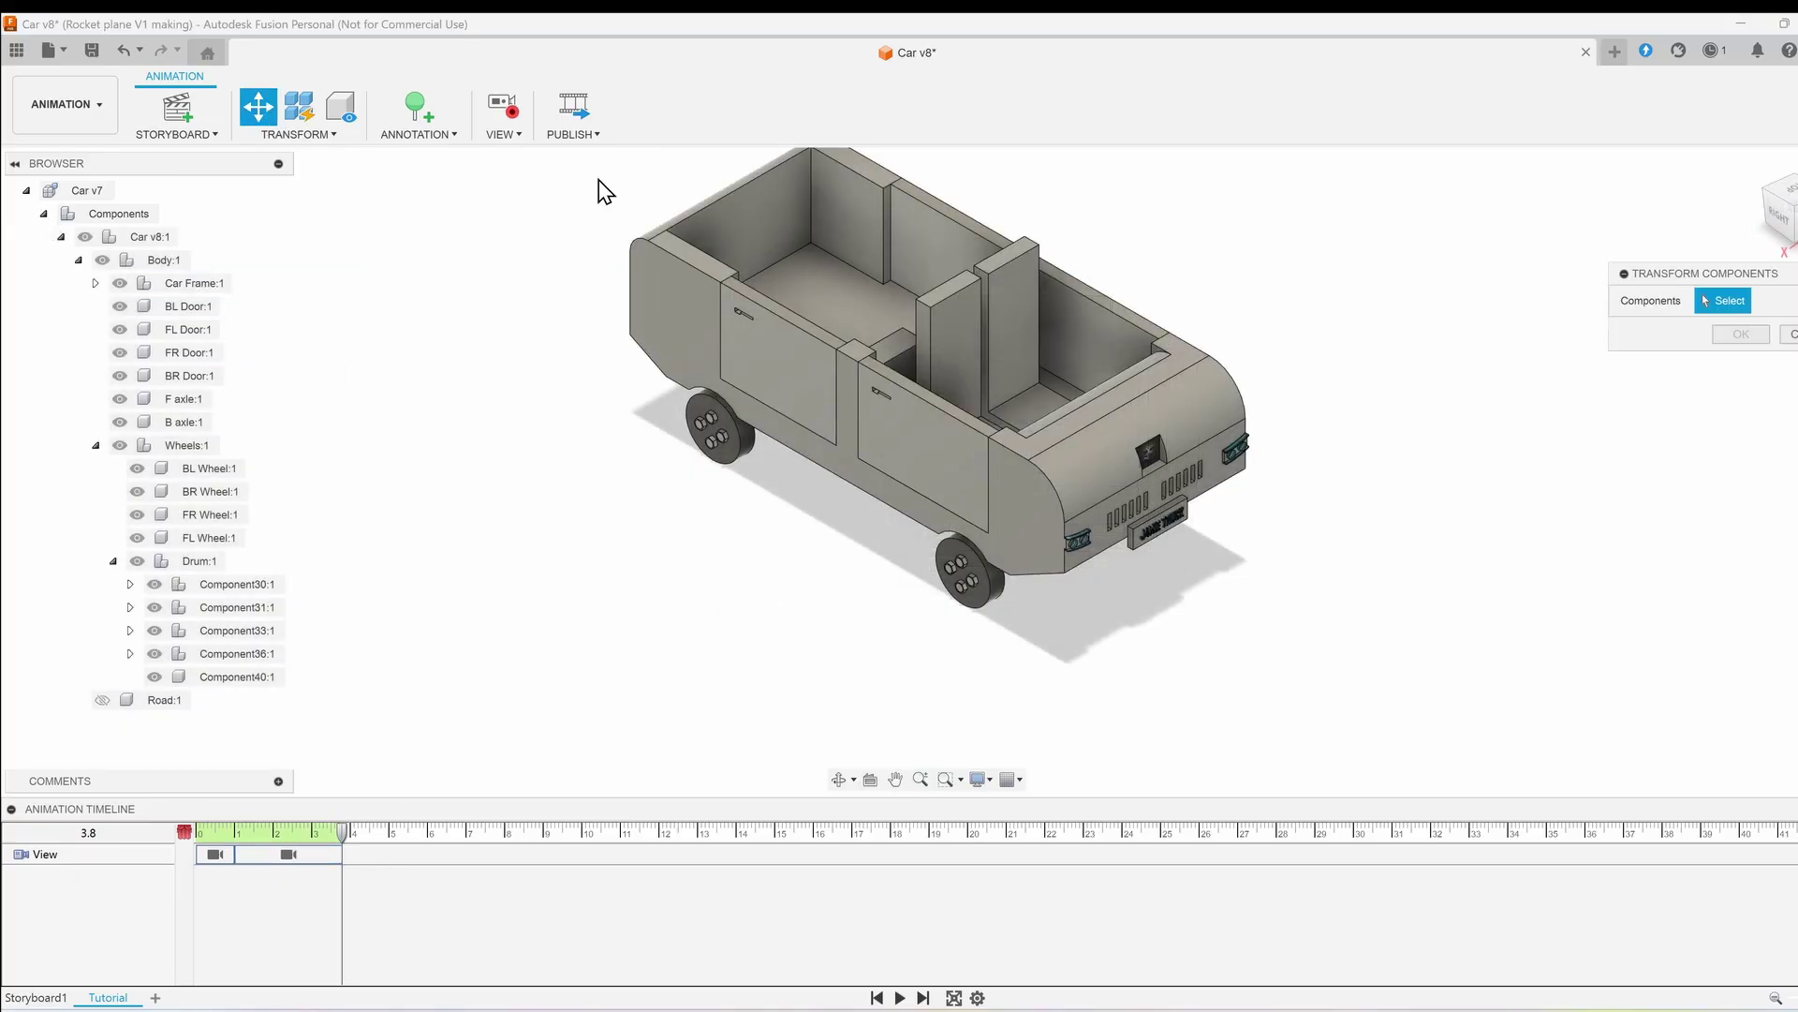
{"action": "left_click", "coordinate": [871, 398]}
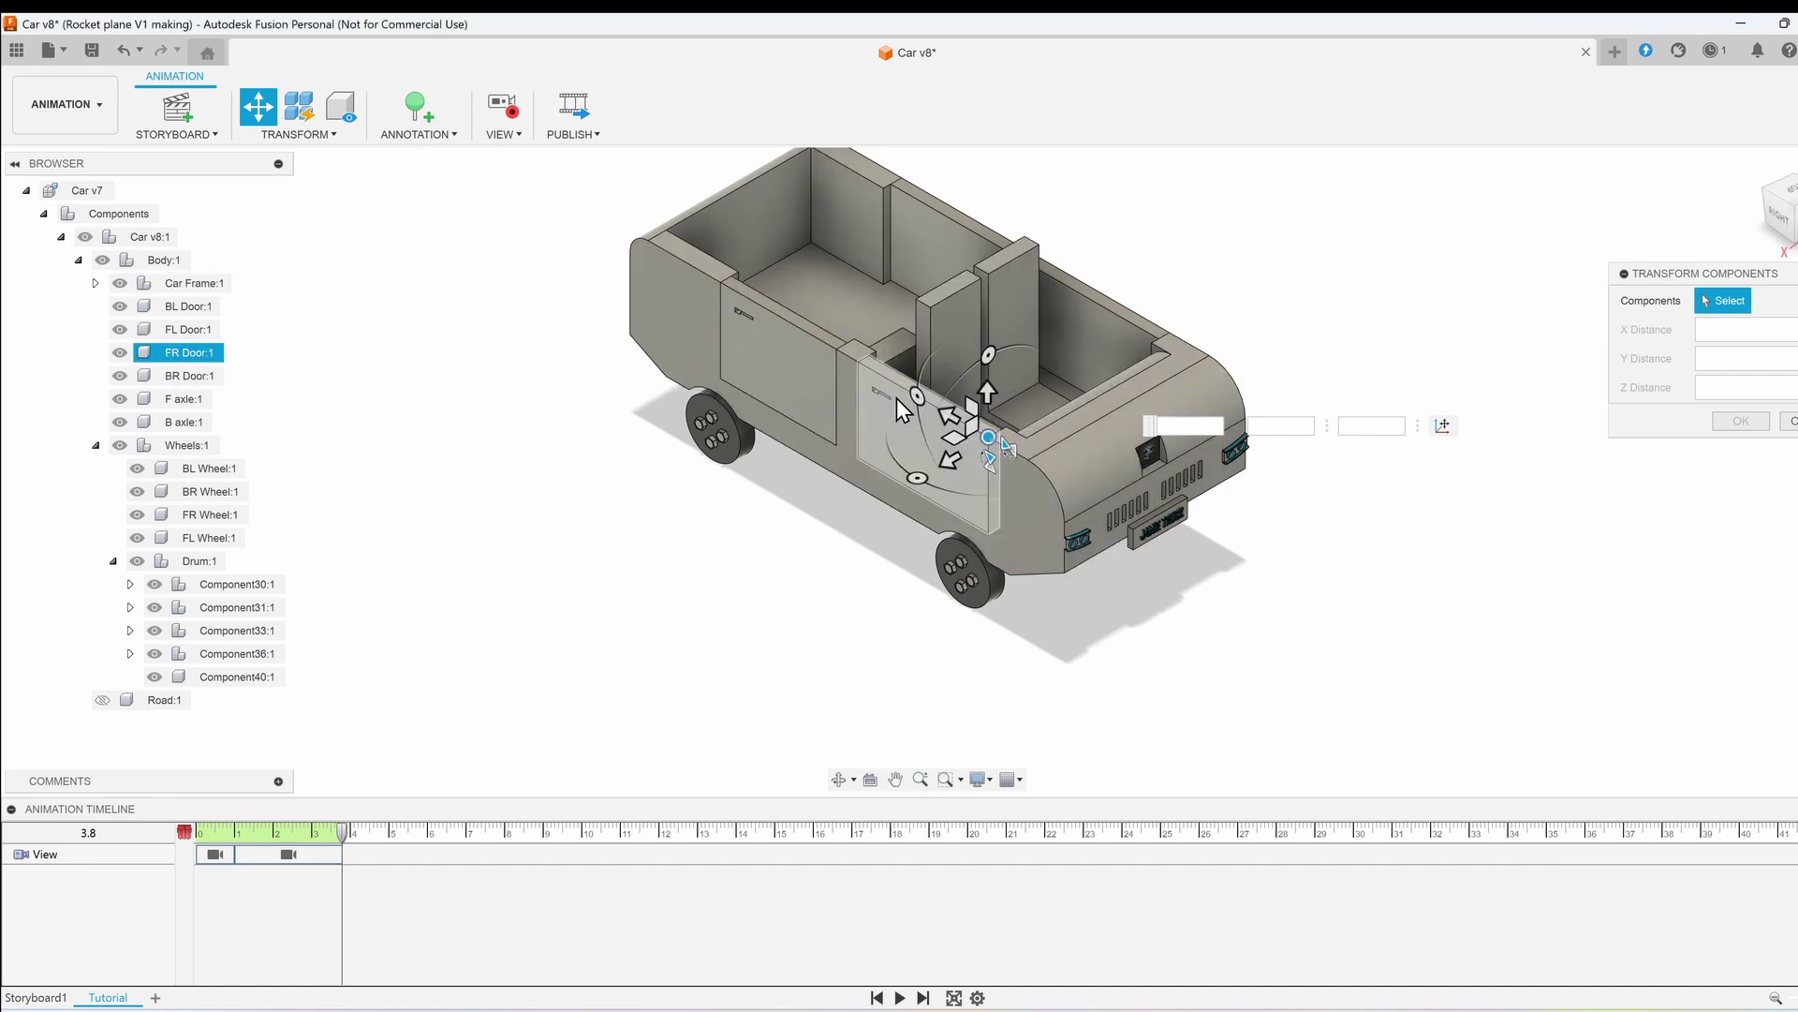
{"action": "left_click", "coordinate": [897, 397]}
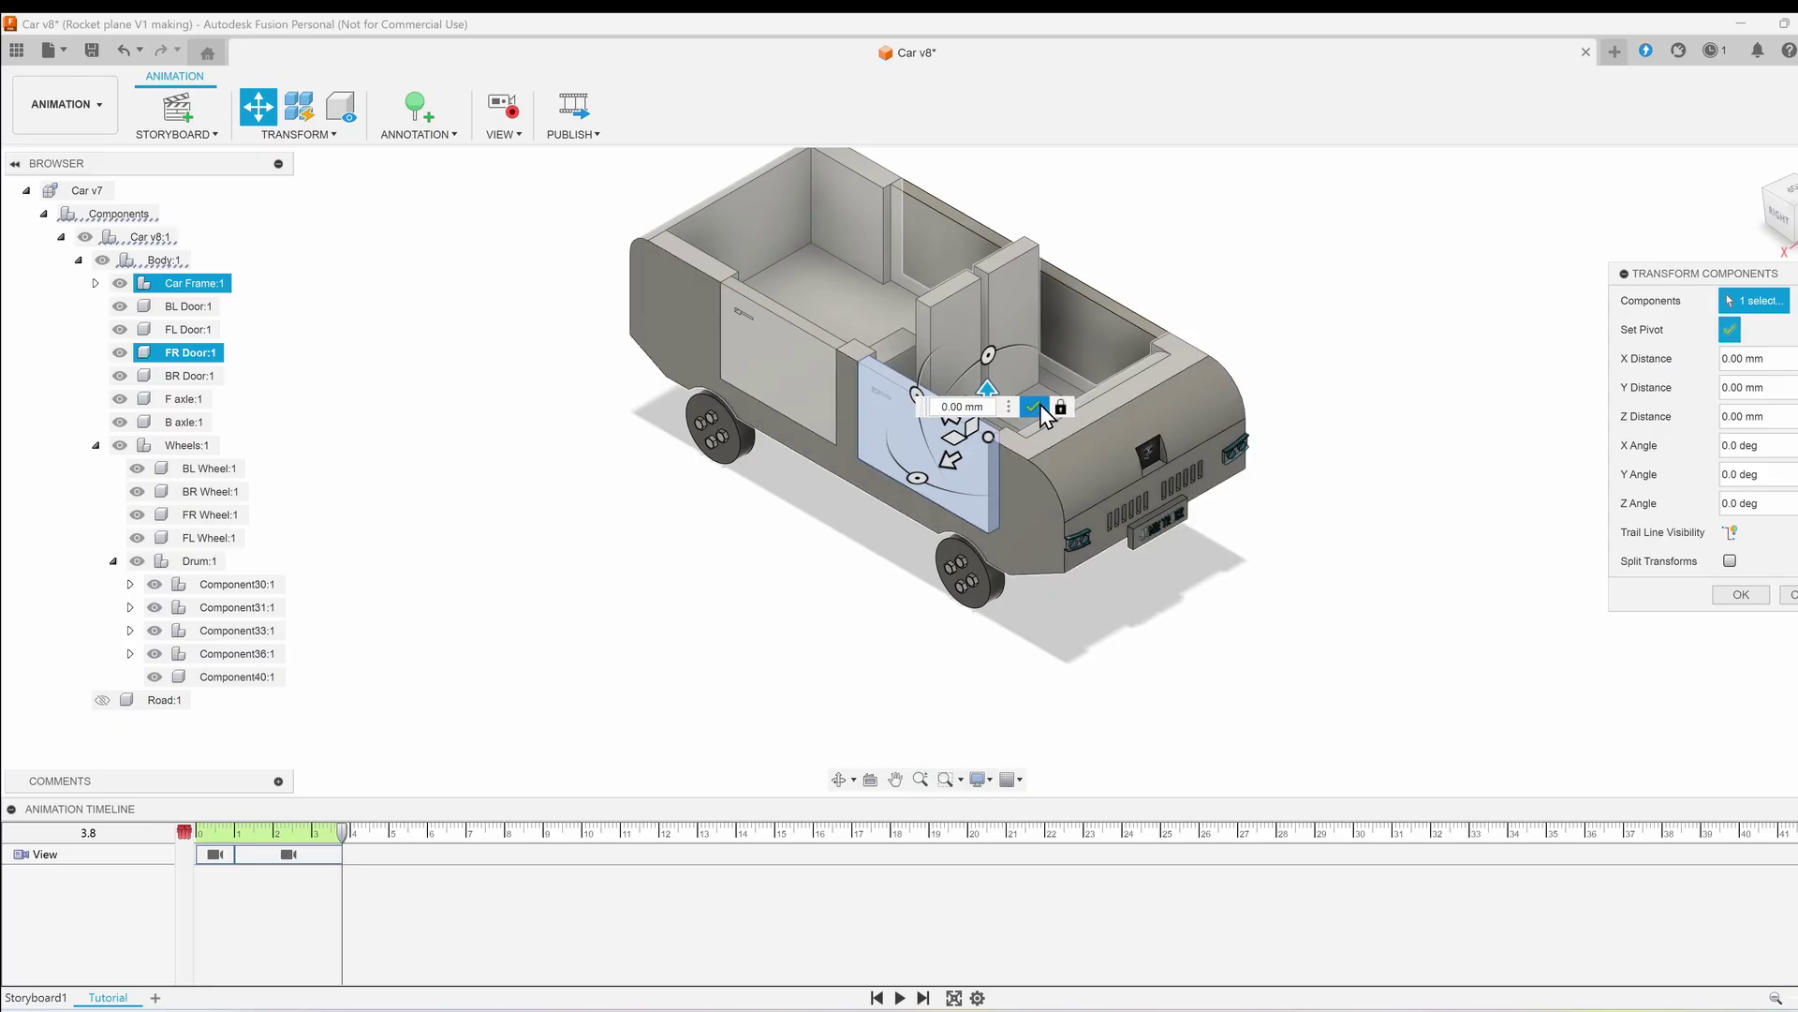
{"action": "left_click", "coordinate": [1033, 406]}
{"action": "scroll", "coordinate": [990, 412], "scroll_direction": "up", "scroll_amount": 6}
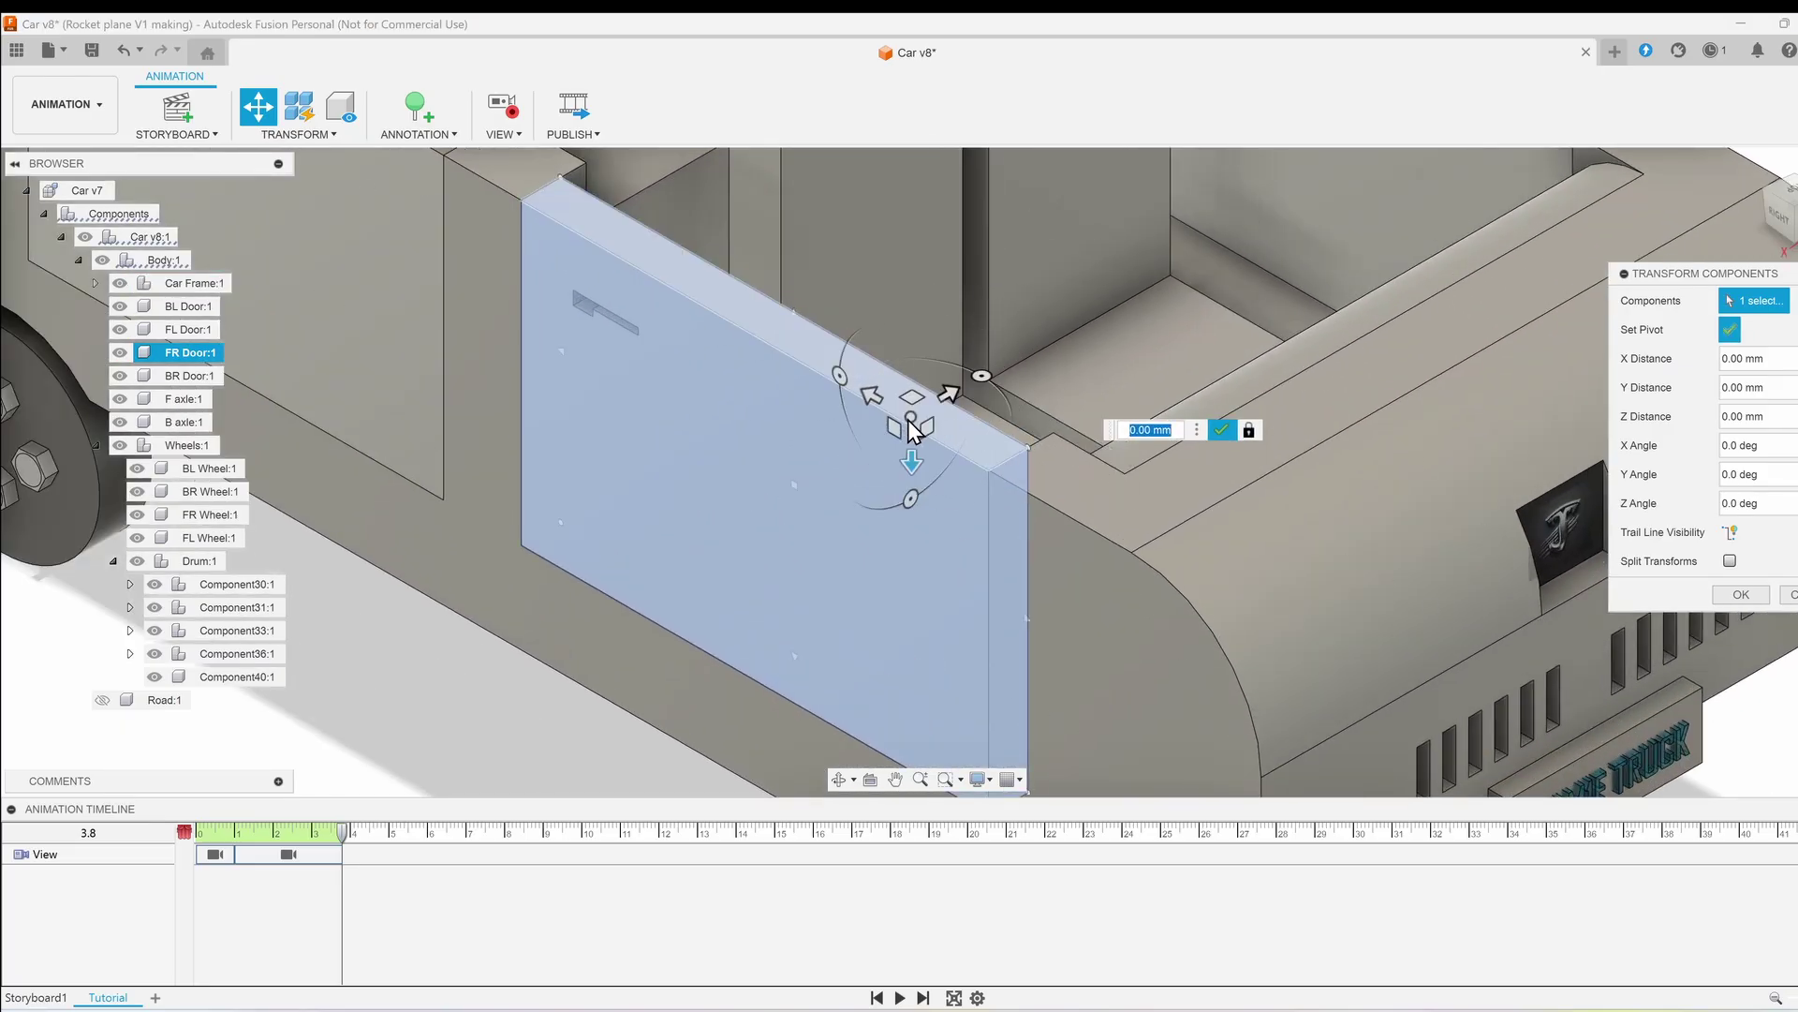
{"action": "left_click", "coordinate": [912, 418]}
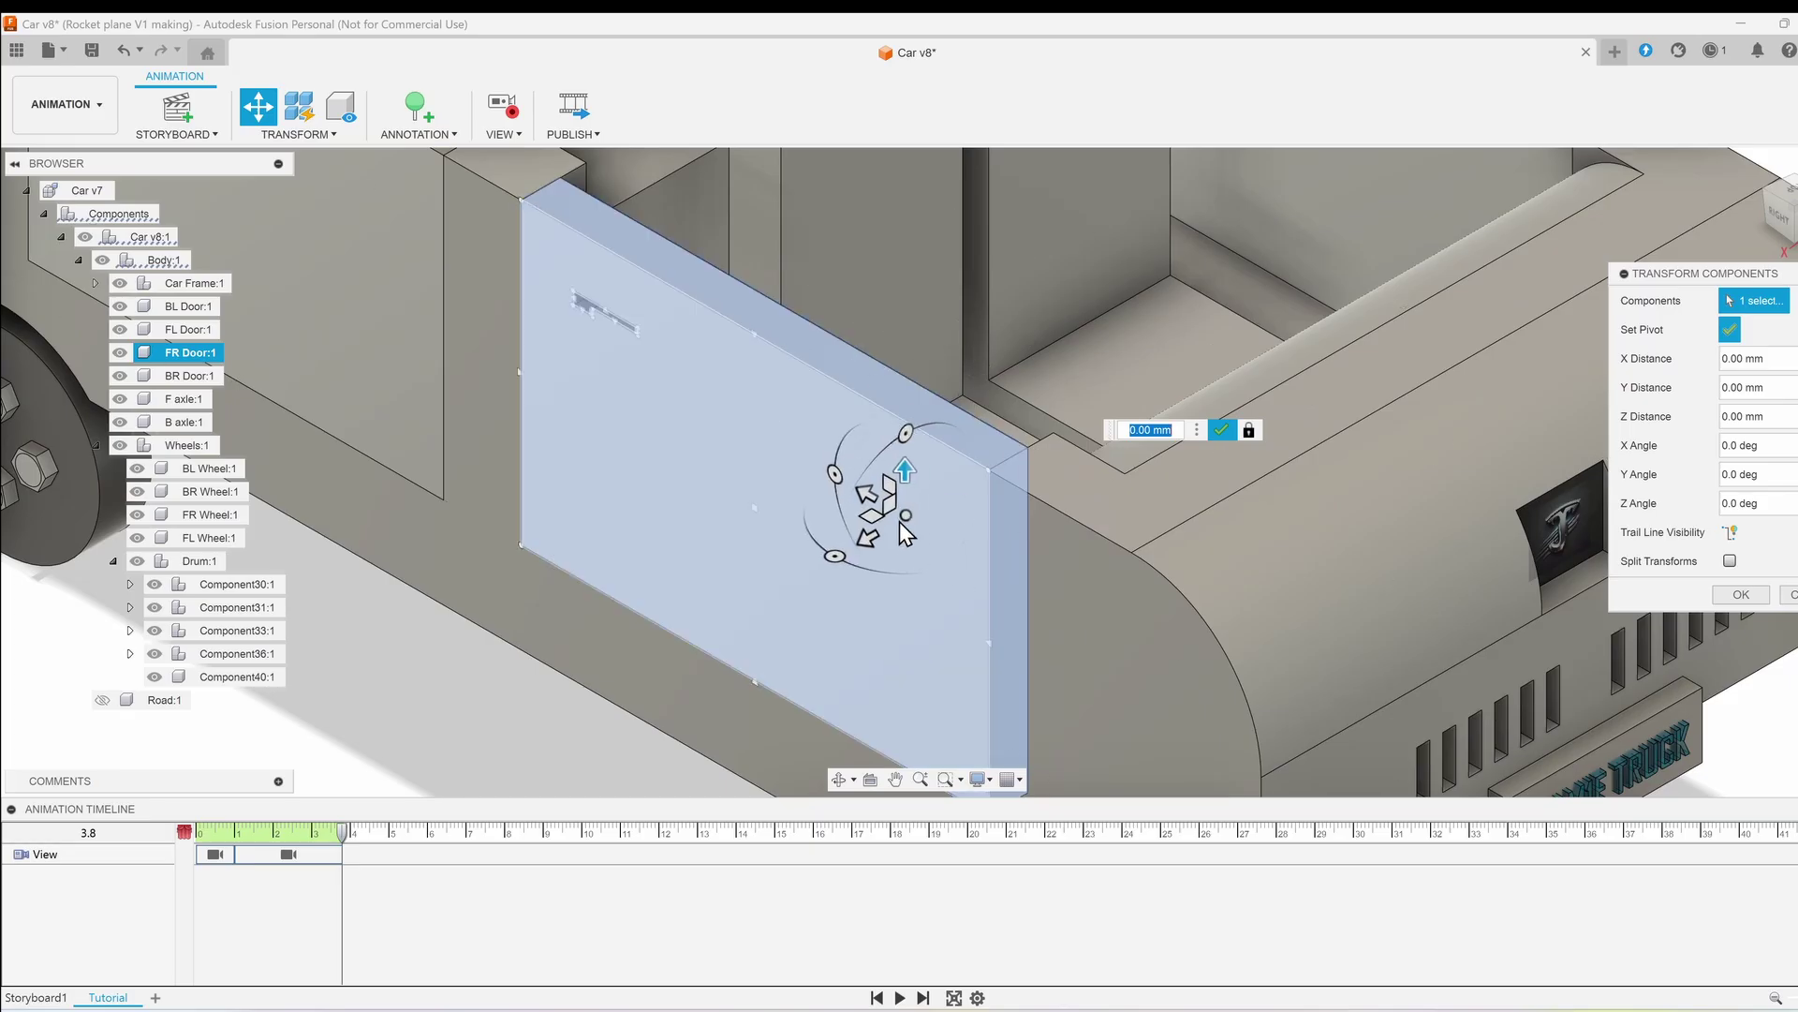
{"action": "left_click", "coordinate": [987, 470]}
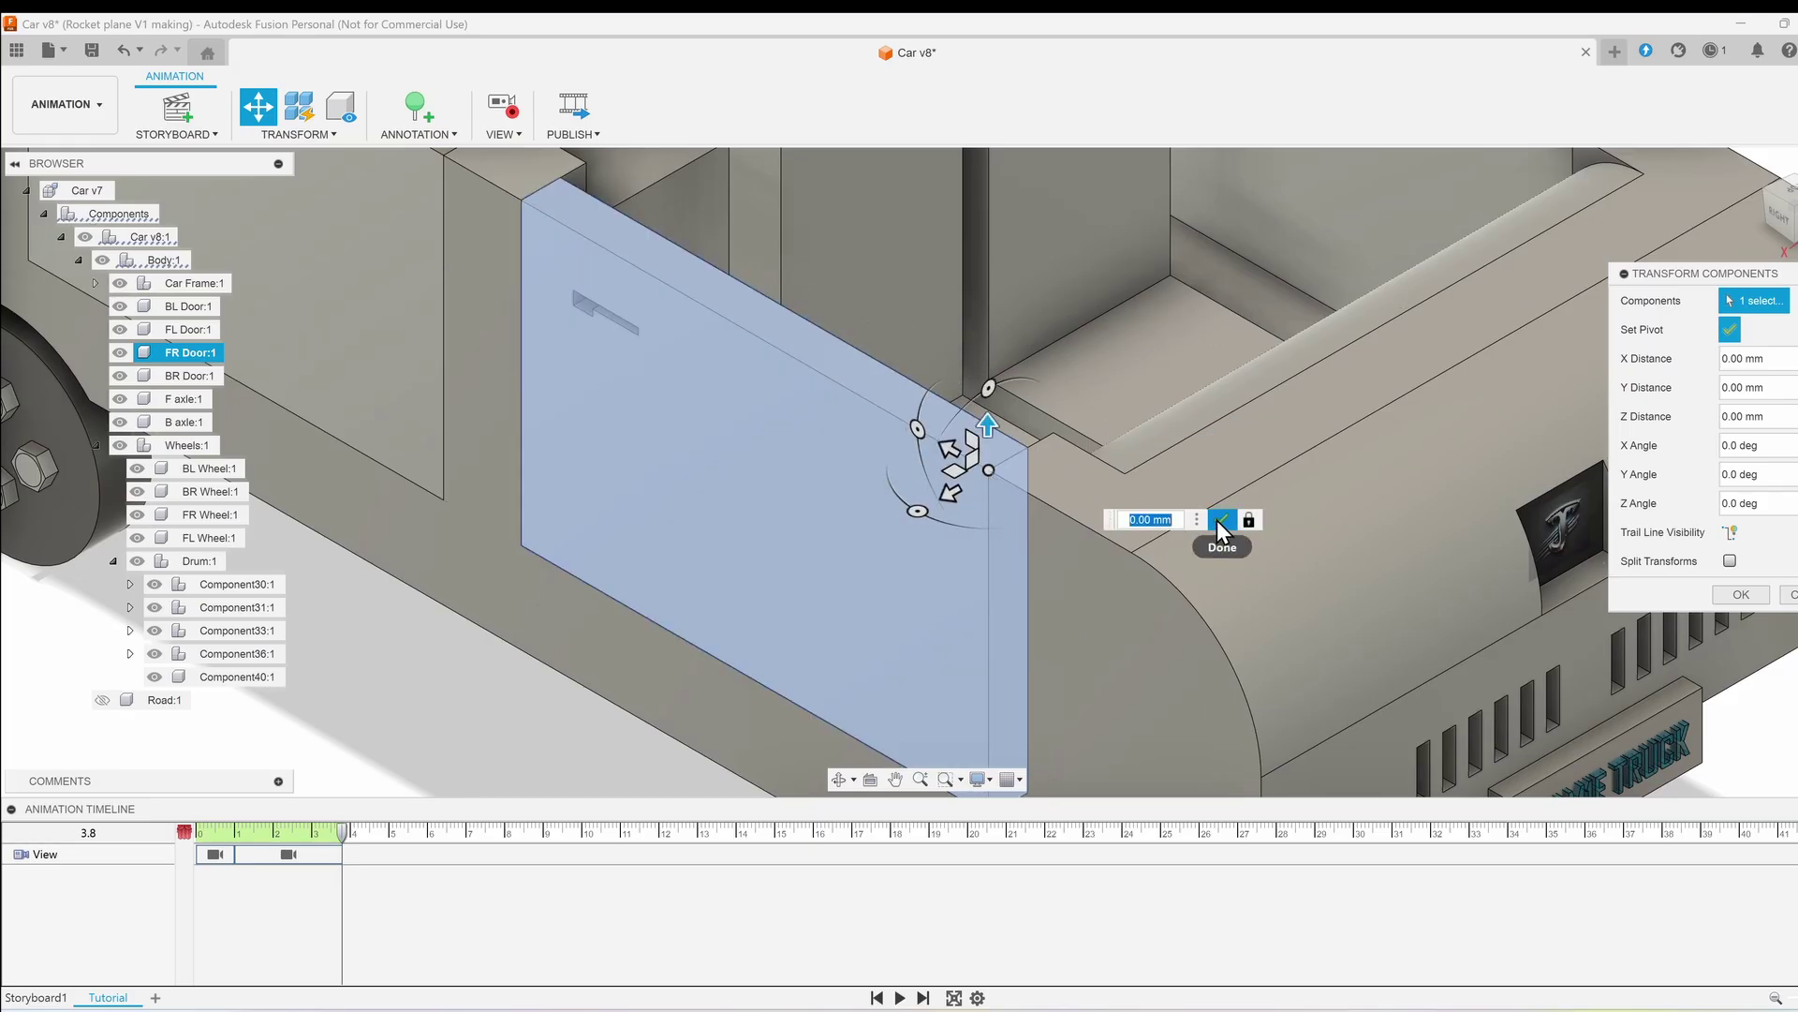
{"action": "scroll", "coordinate": [1217, 519], "scroll_direction": "down", "scroll_amount": 3}
{"action": "left_click", "coordinate": [1265, 512]}
Step: Rotate the FR Door 45 degrees about the X angle to swing it open
{"action": "left_click_drag", "start_coordinate": [961, 504], "coordinate": [1036, 522]}
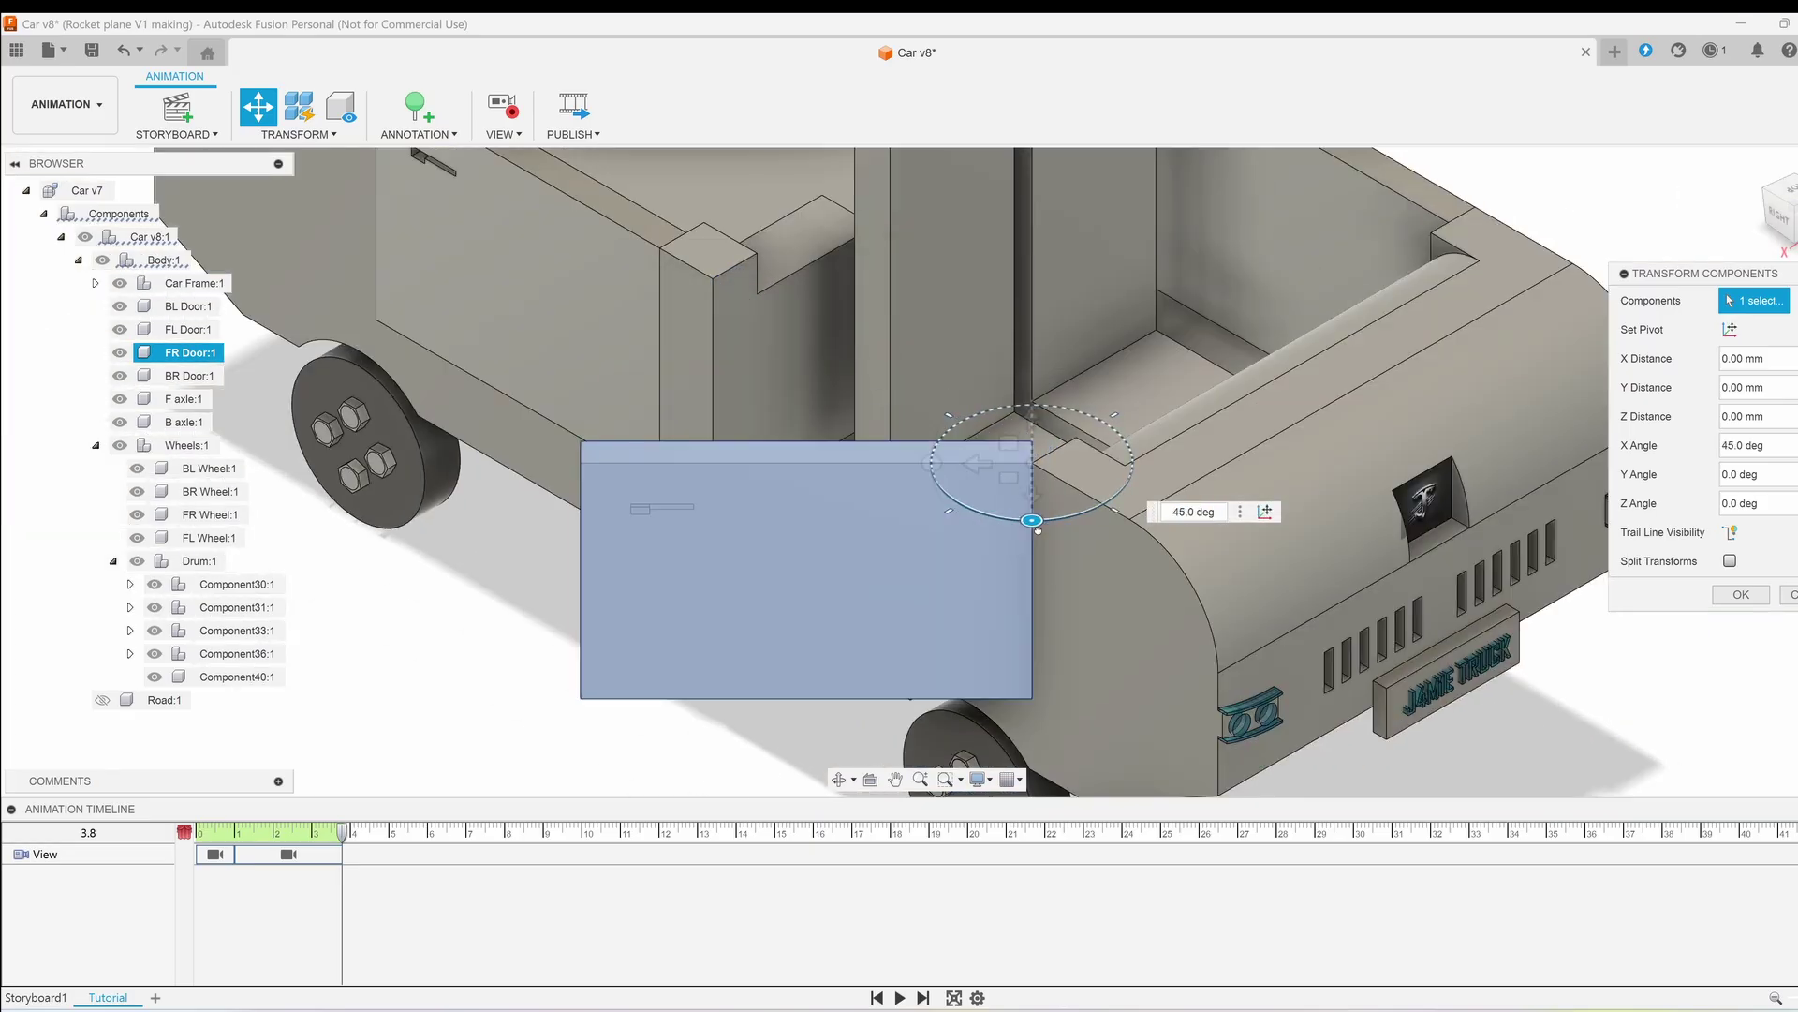
{"action": "scroll", "coordinate": [1143, 435], "scroll_direction": "down", "scroll_amount": 5}
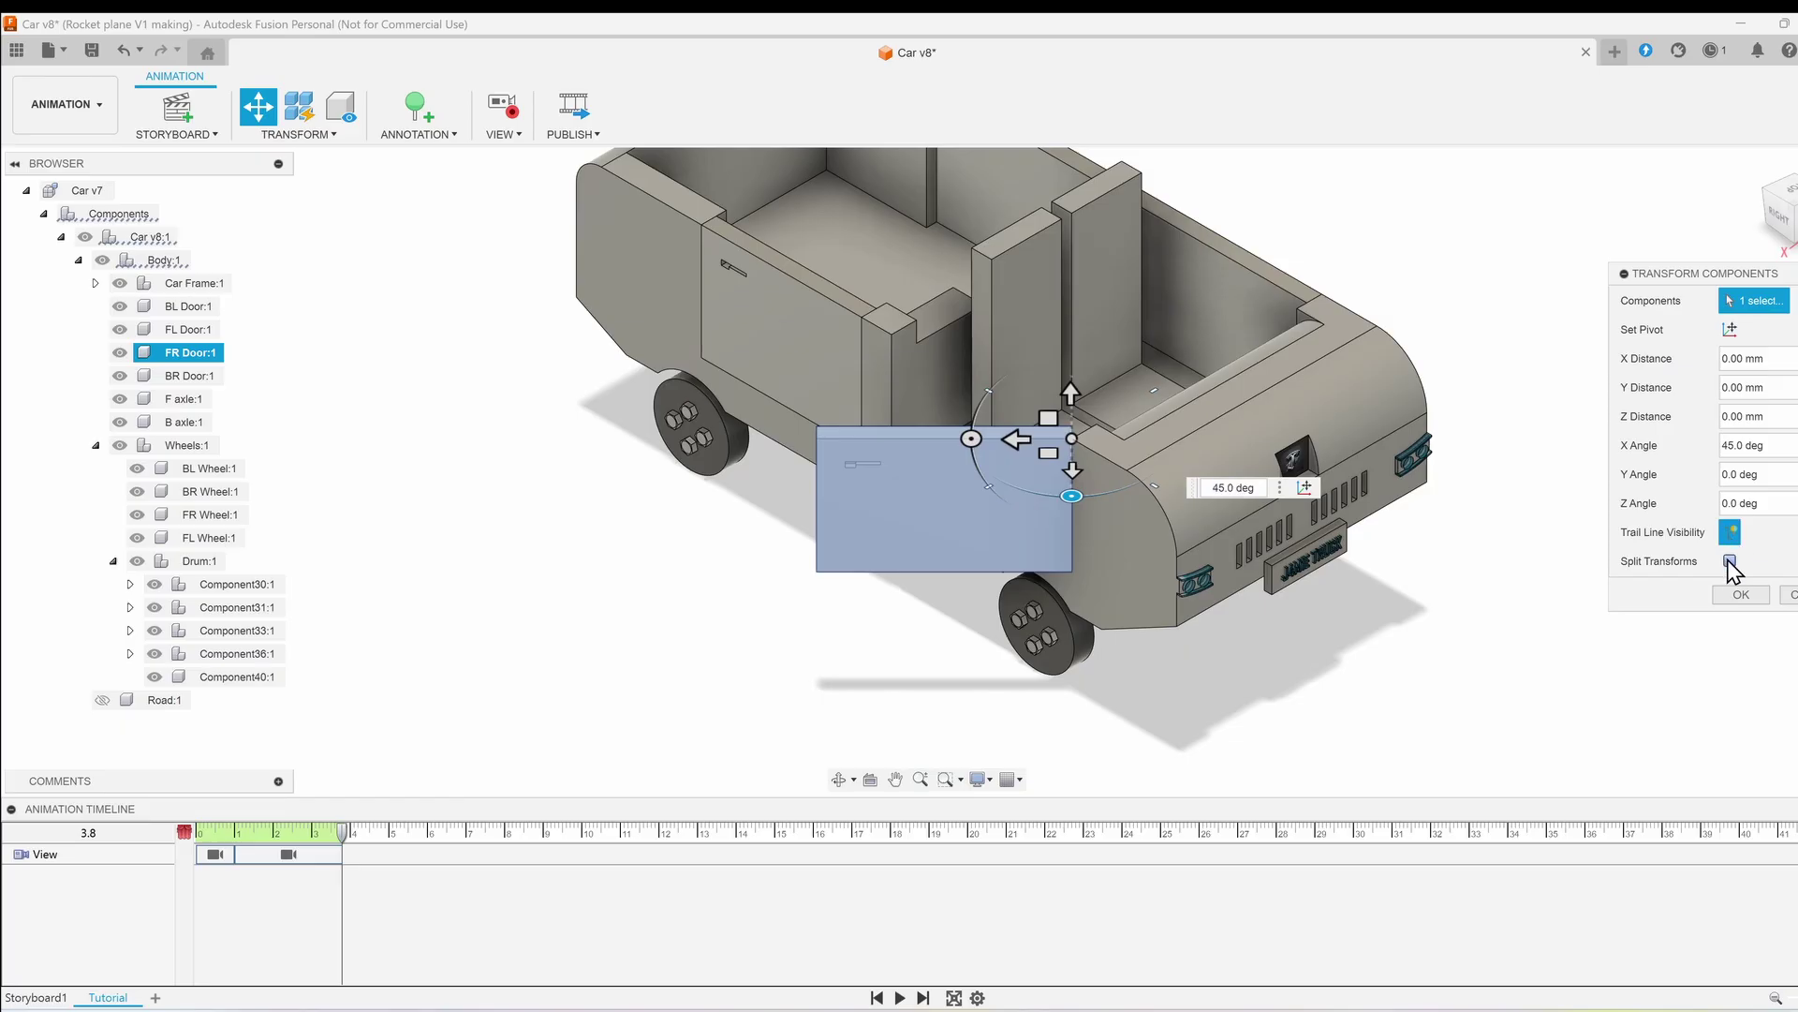
{"action": "left_click_drag", "start_coordinate": [1777, 214], "coordinate": [1795, 217]}
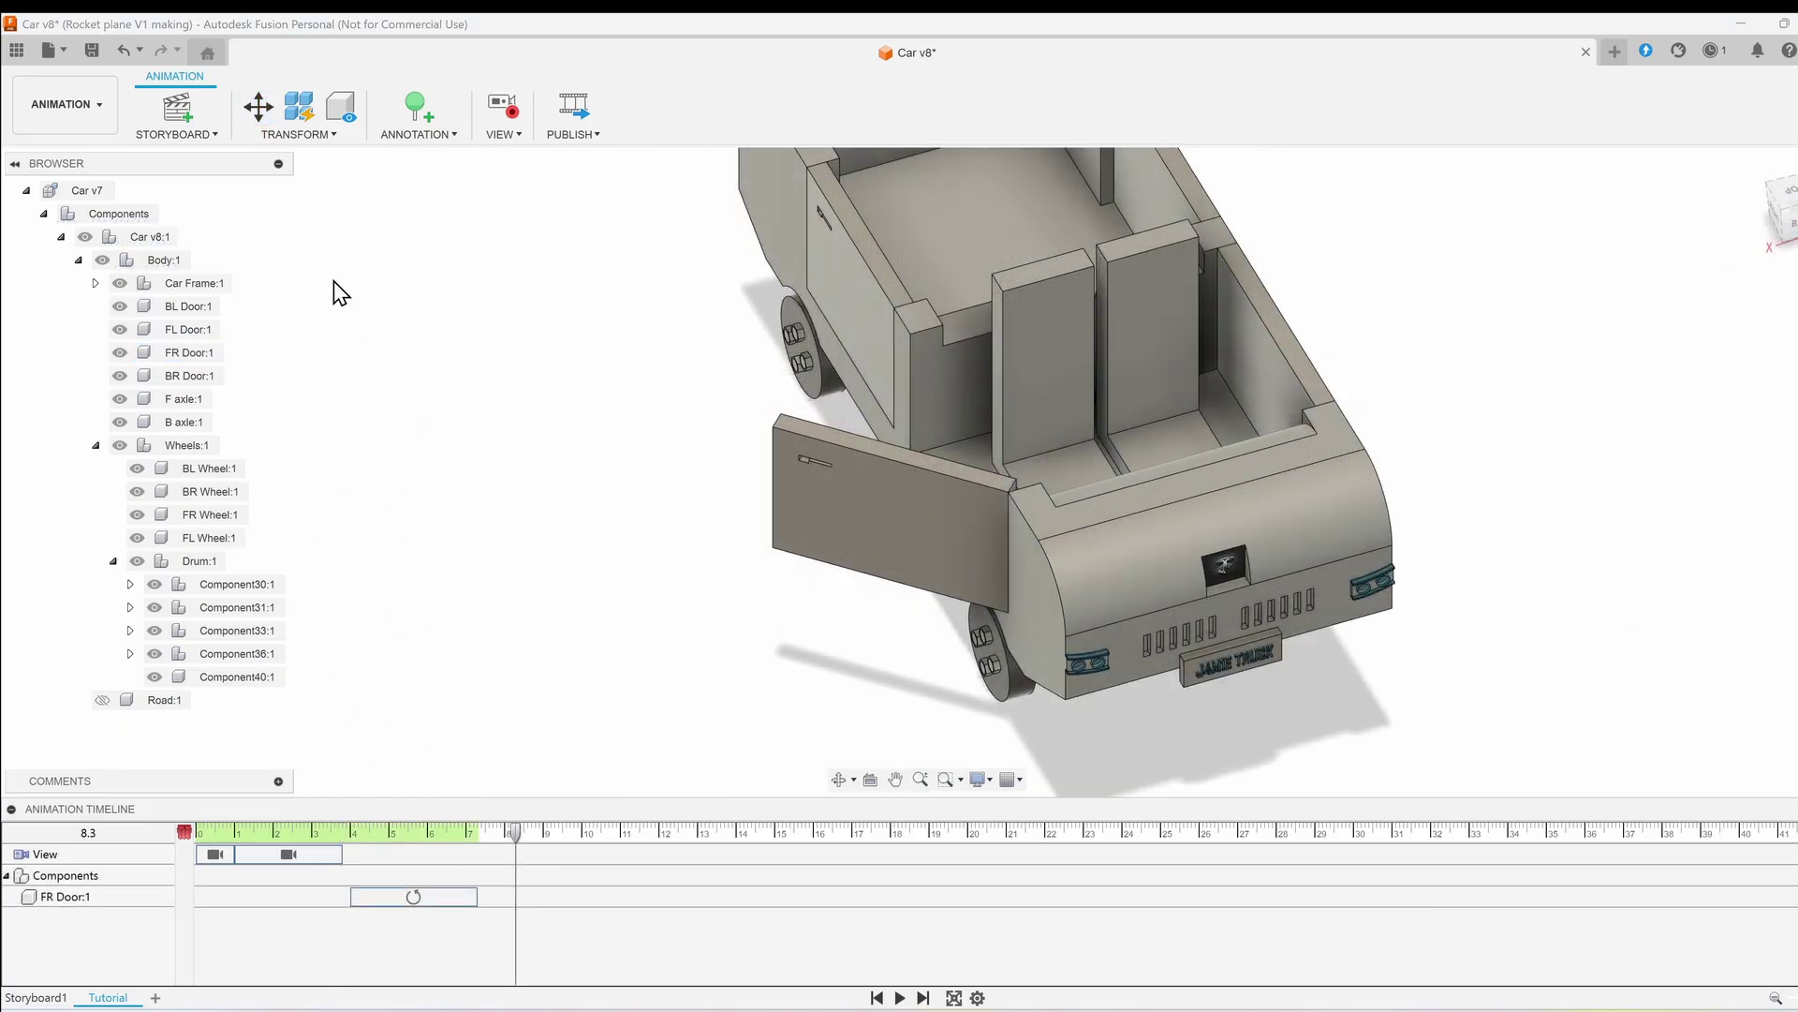
Step: At 8.3 s, rotate the FR Door about its hinge back to the closed position
{"action": "left_click", "coordinate": [258, 106]}
{"action": "left_click", "coordinate": [934, 526]}
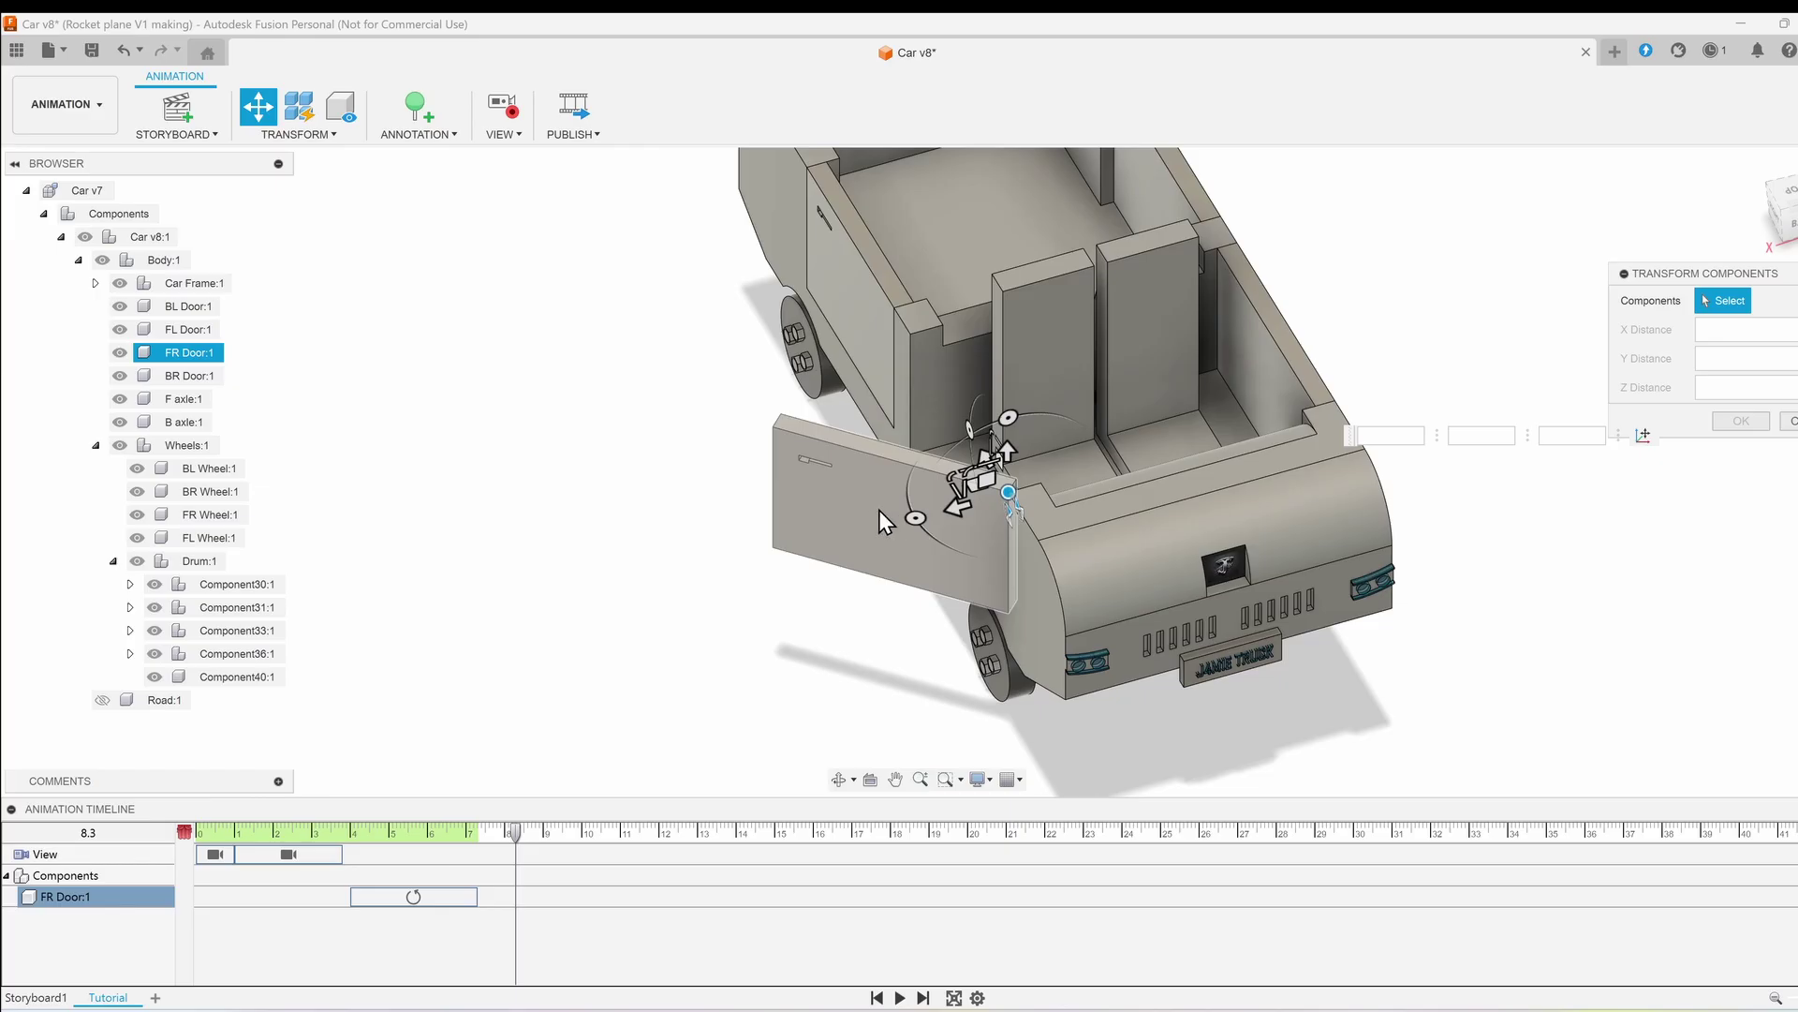
{"action": "left_click_drag", "start_coordinate": [916, 517], "coordinate": [916, 466]}
{"action": "left_click", "coordinate": [1740, 595]}
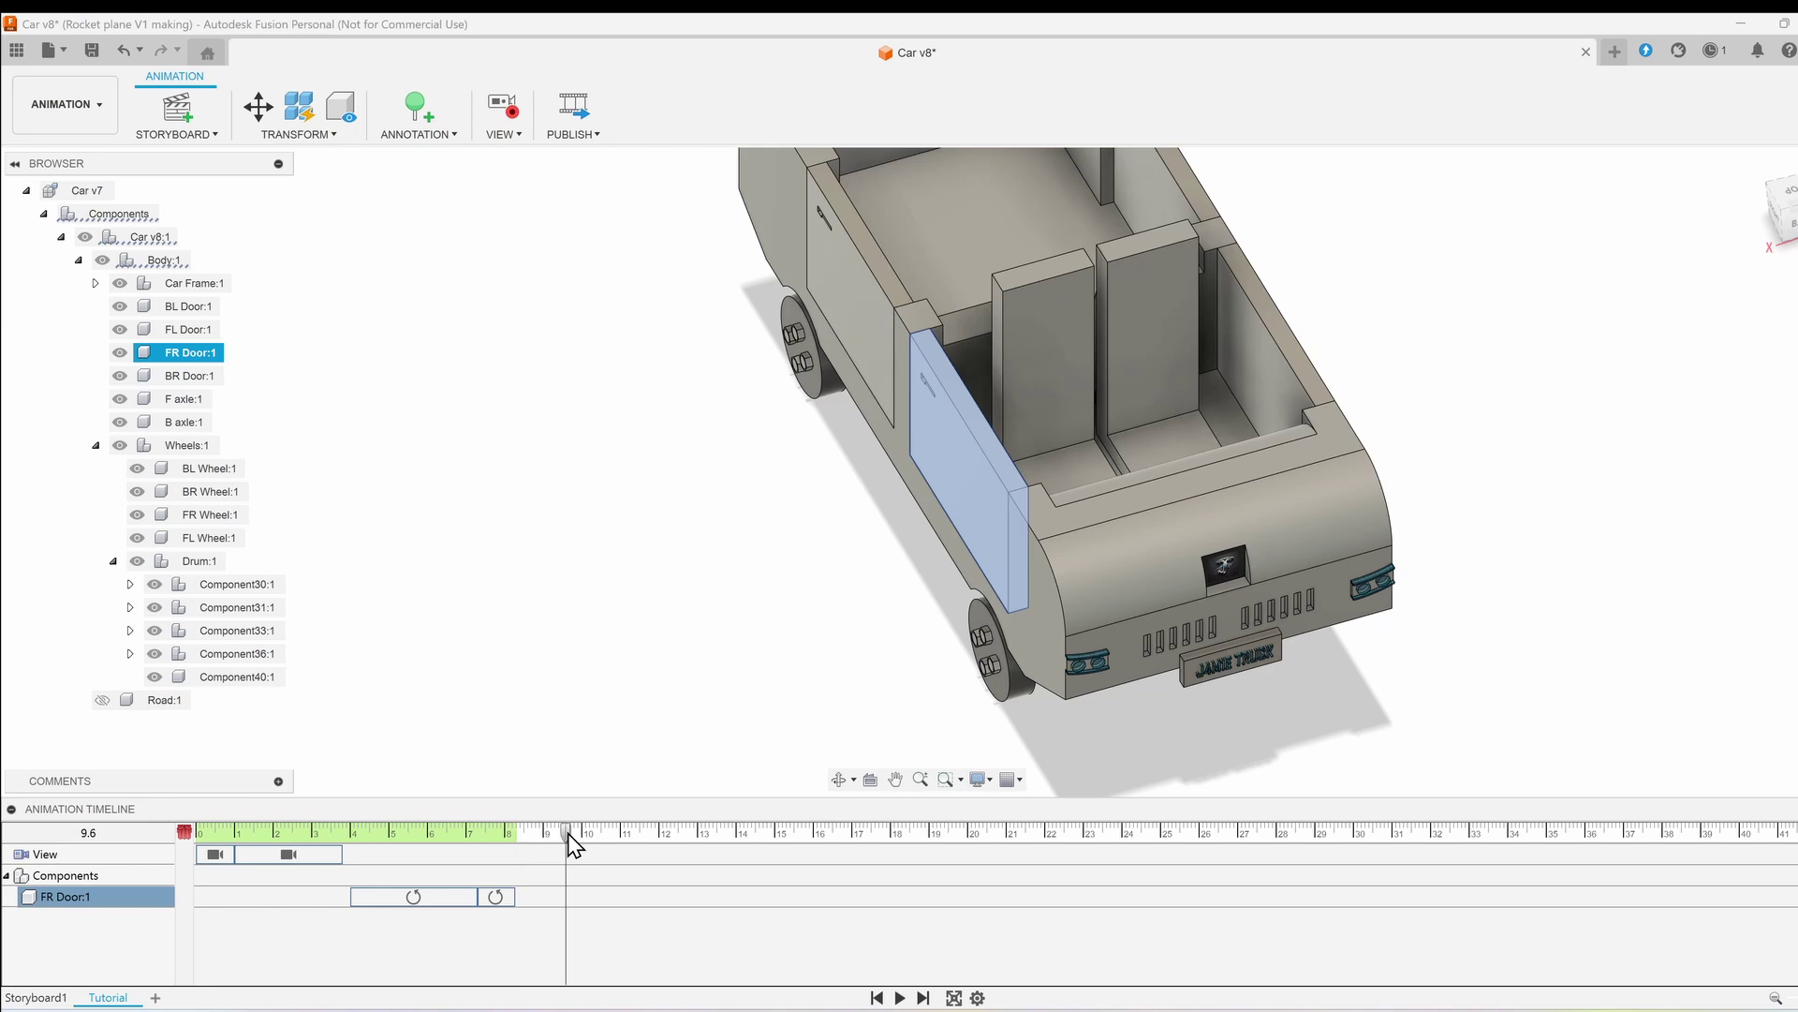
Step: At 9.6 s, record a low camera view and move the front-right wheel bolts (Component30, 31, 33 and 36) out 40 mm along X
{"action": "left_click", "coordinate": [734, 749]}
{"action": "middle_click_drag", "start_coordinate": [924, 627], "coordinate": [937, 524], "text": "shift"}
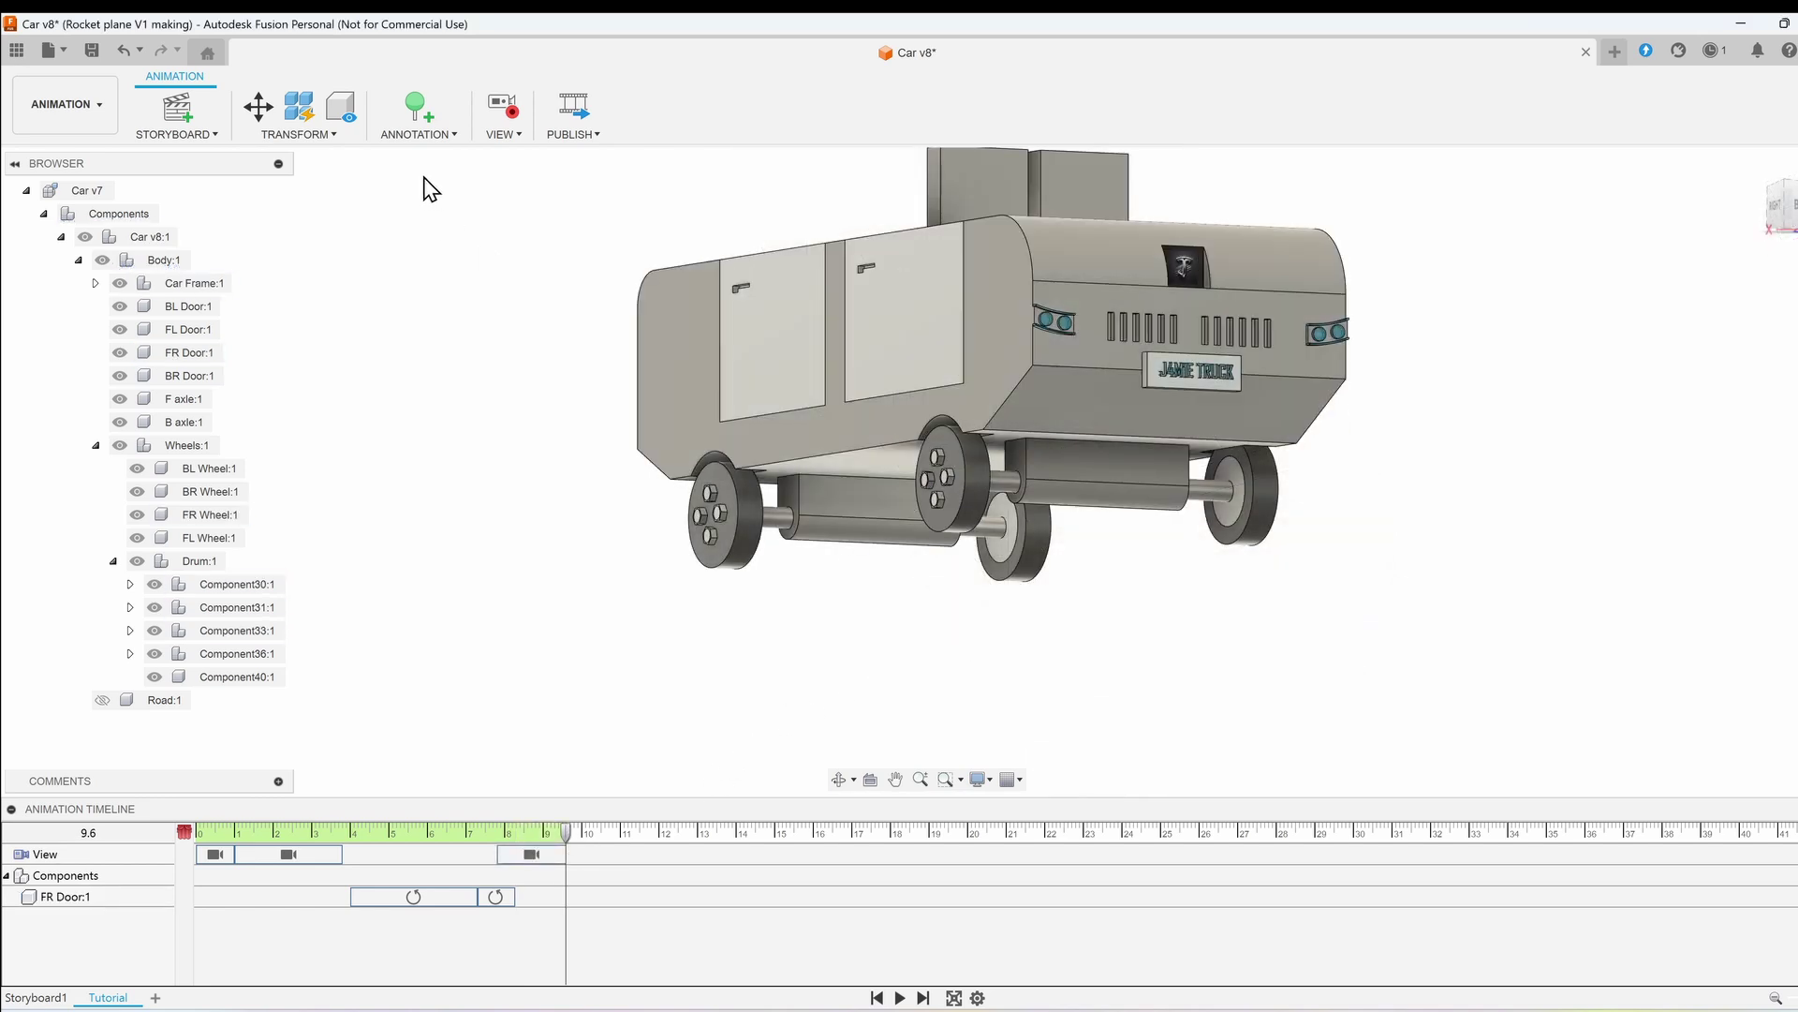
{"action": "left_click", "coordinate": [267, 110]}
{"action": "left_click", "coordinate": [951, 492]}
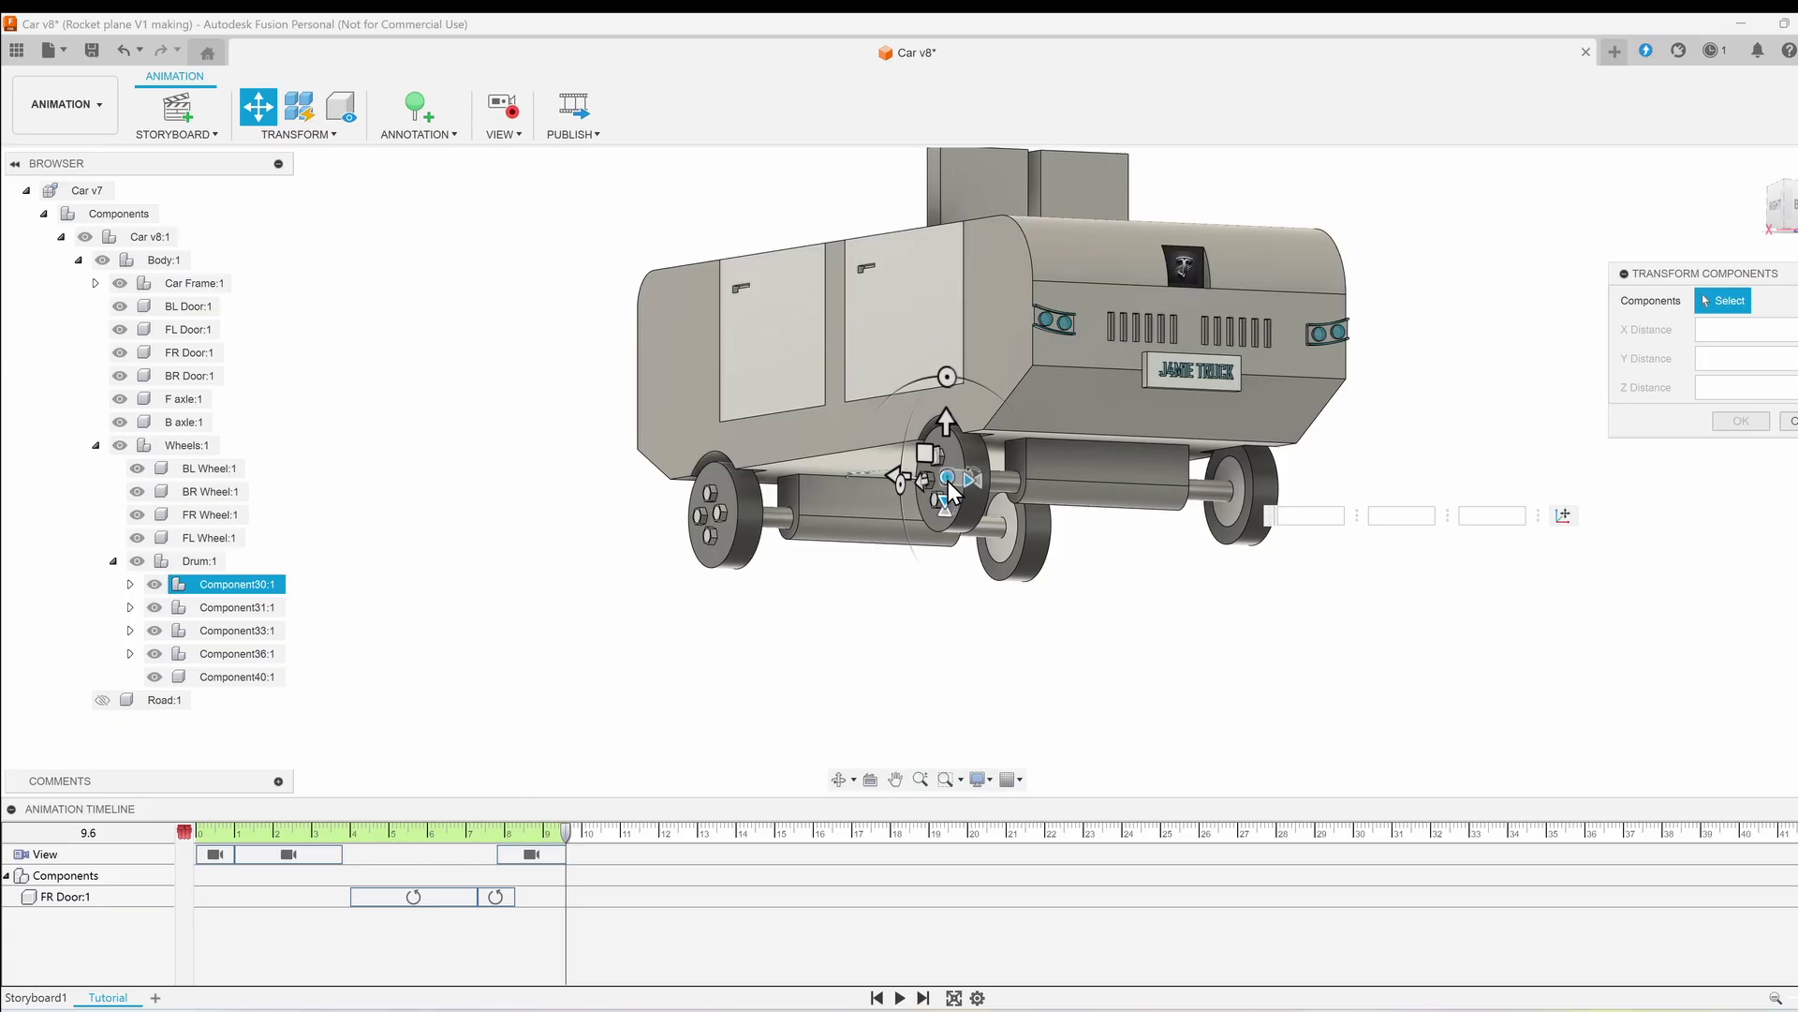
{"action": "left_click", "coordinate": [275, 584]}
{"action": "left_click", "coordinate": [267, 606], "text": "ctrl"}
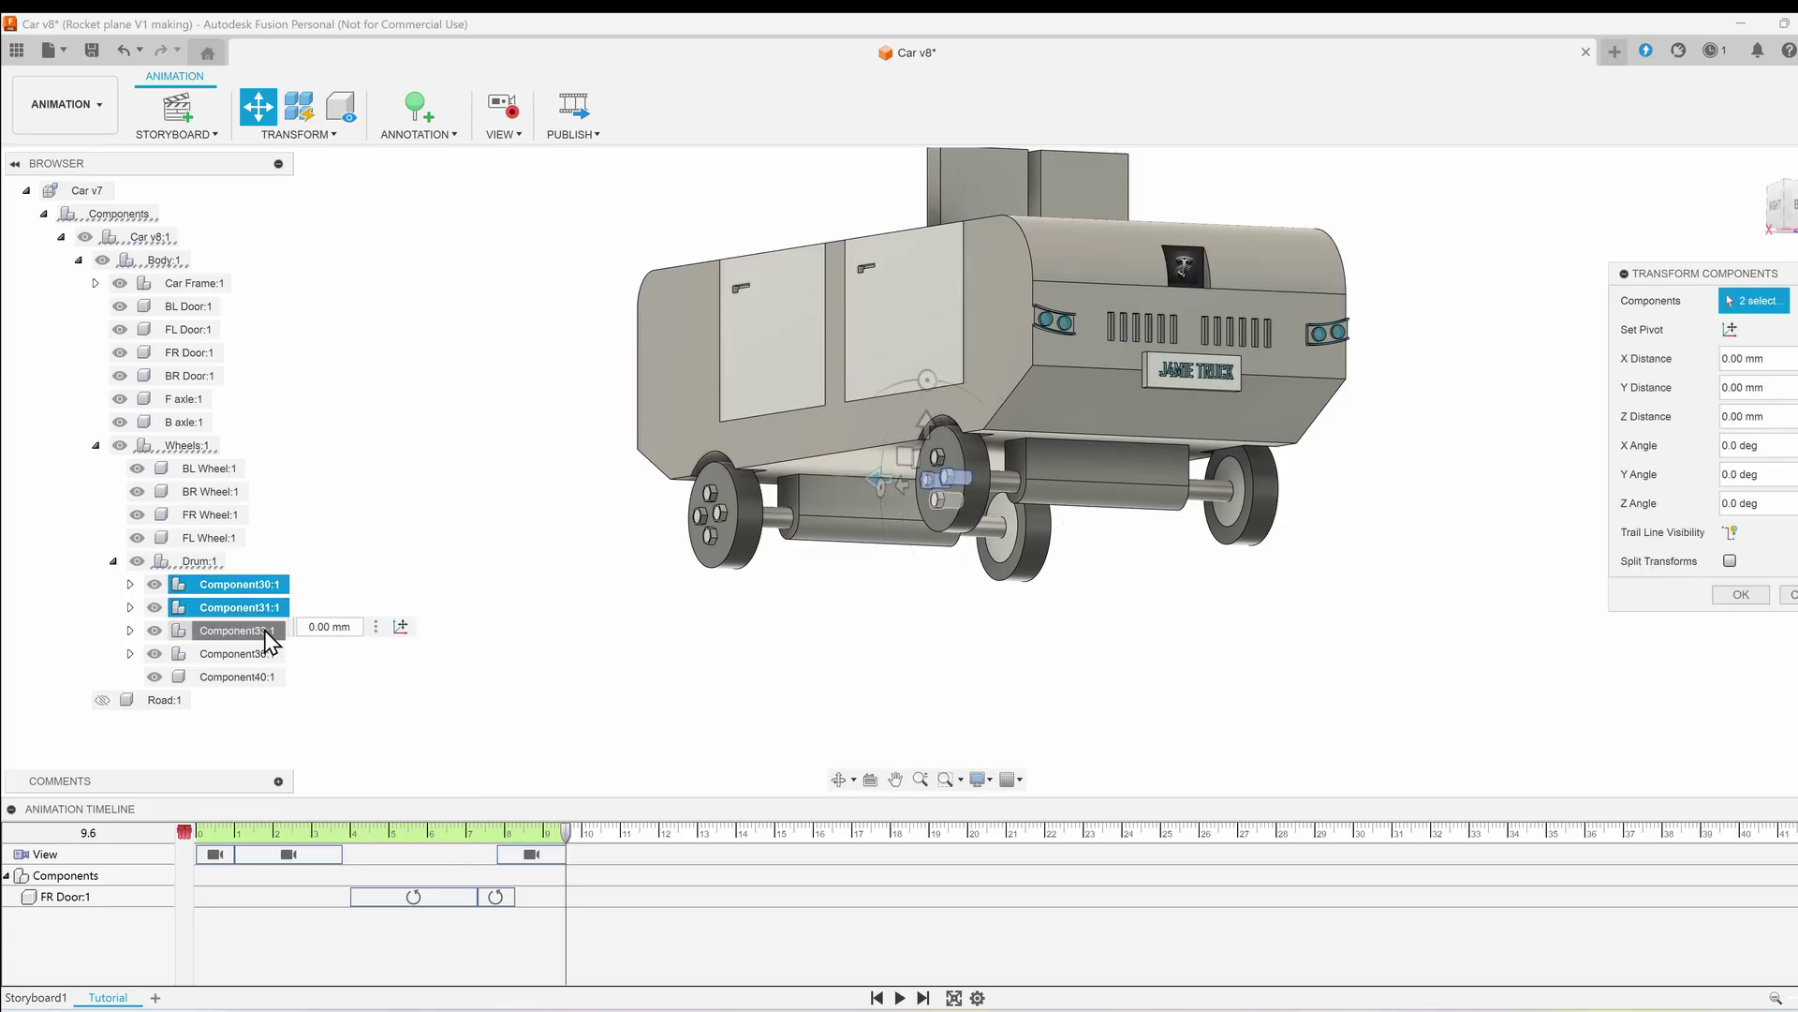
{"action": "left_click", "coordinate": [266, 631], "text": "ctrl"}
{"action": "left_click", "coordinate": [243, 653], "text": "ctrl"}
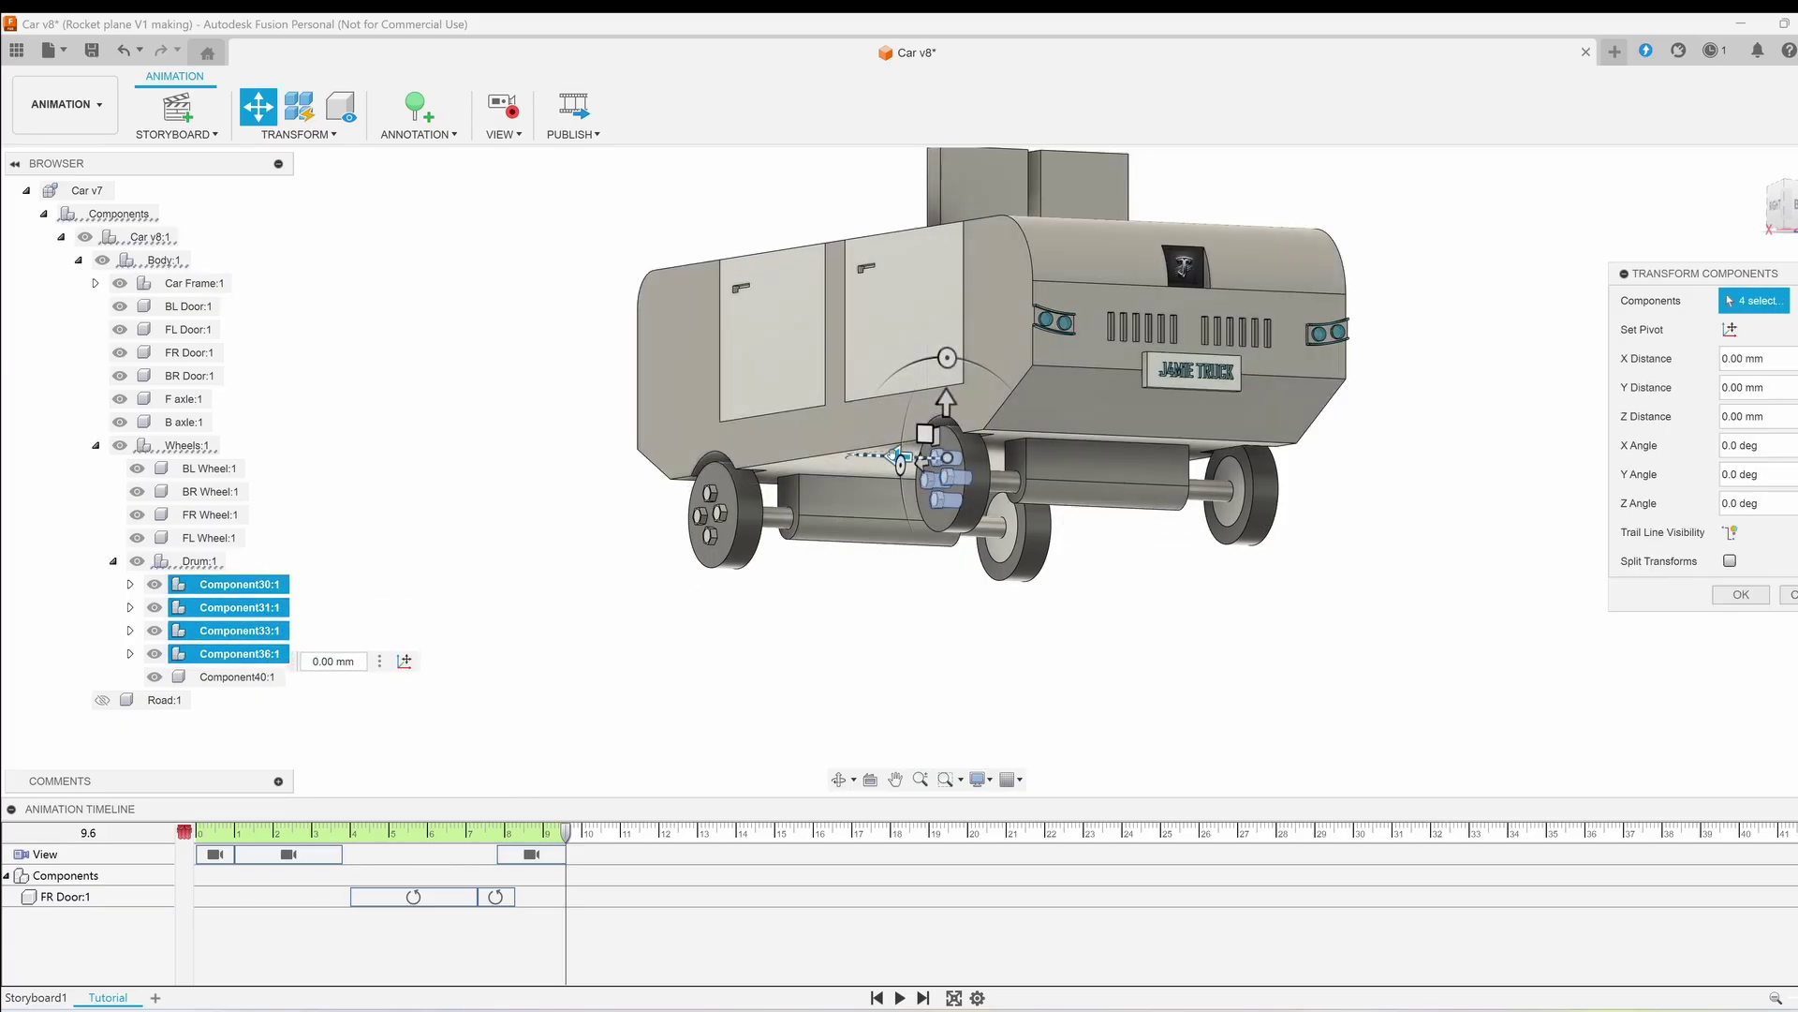
{"action": "left_click_drag", "start_coordinate": [924, 459], "coordinate": [645, 454]}
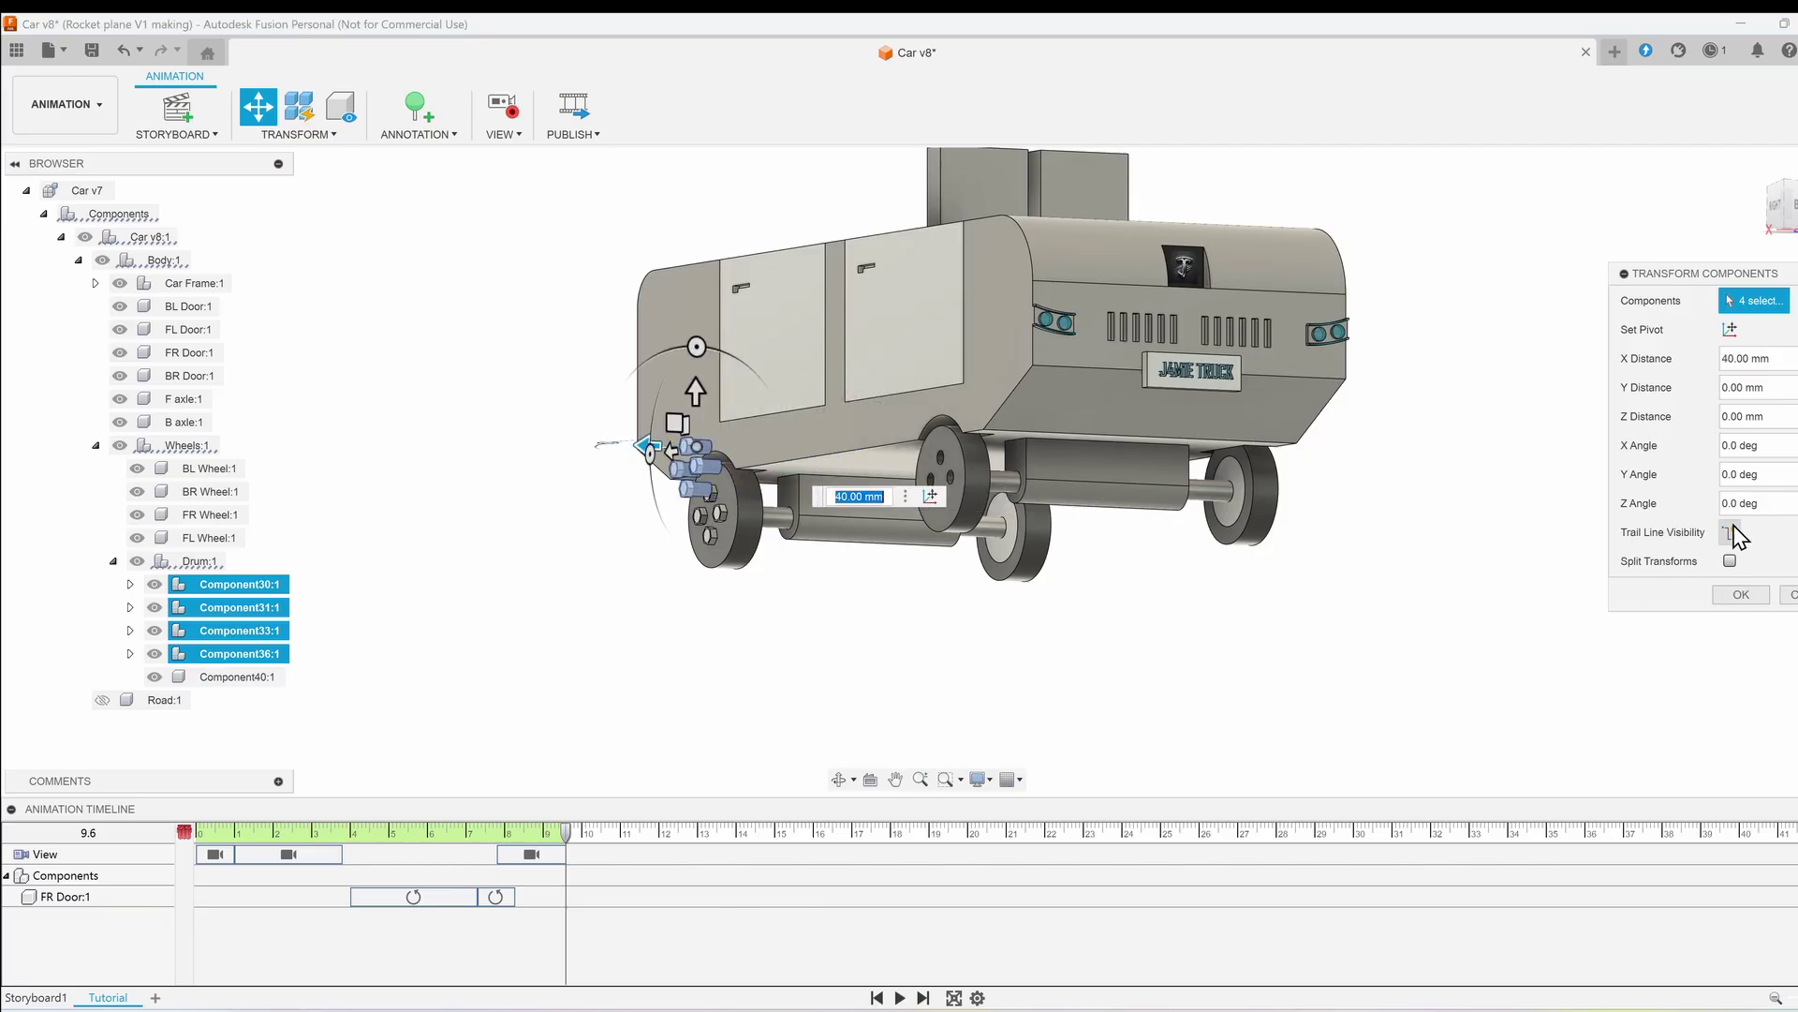
{"action": "left_click", "coordinate": [1740, 596]}
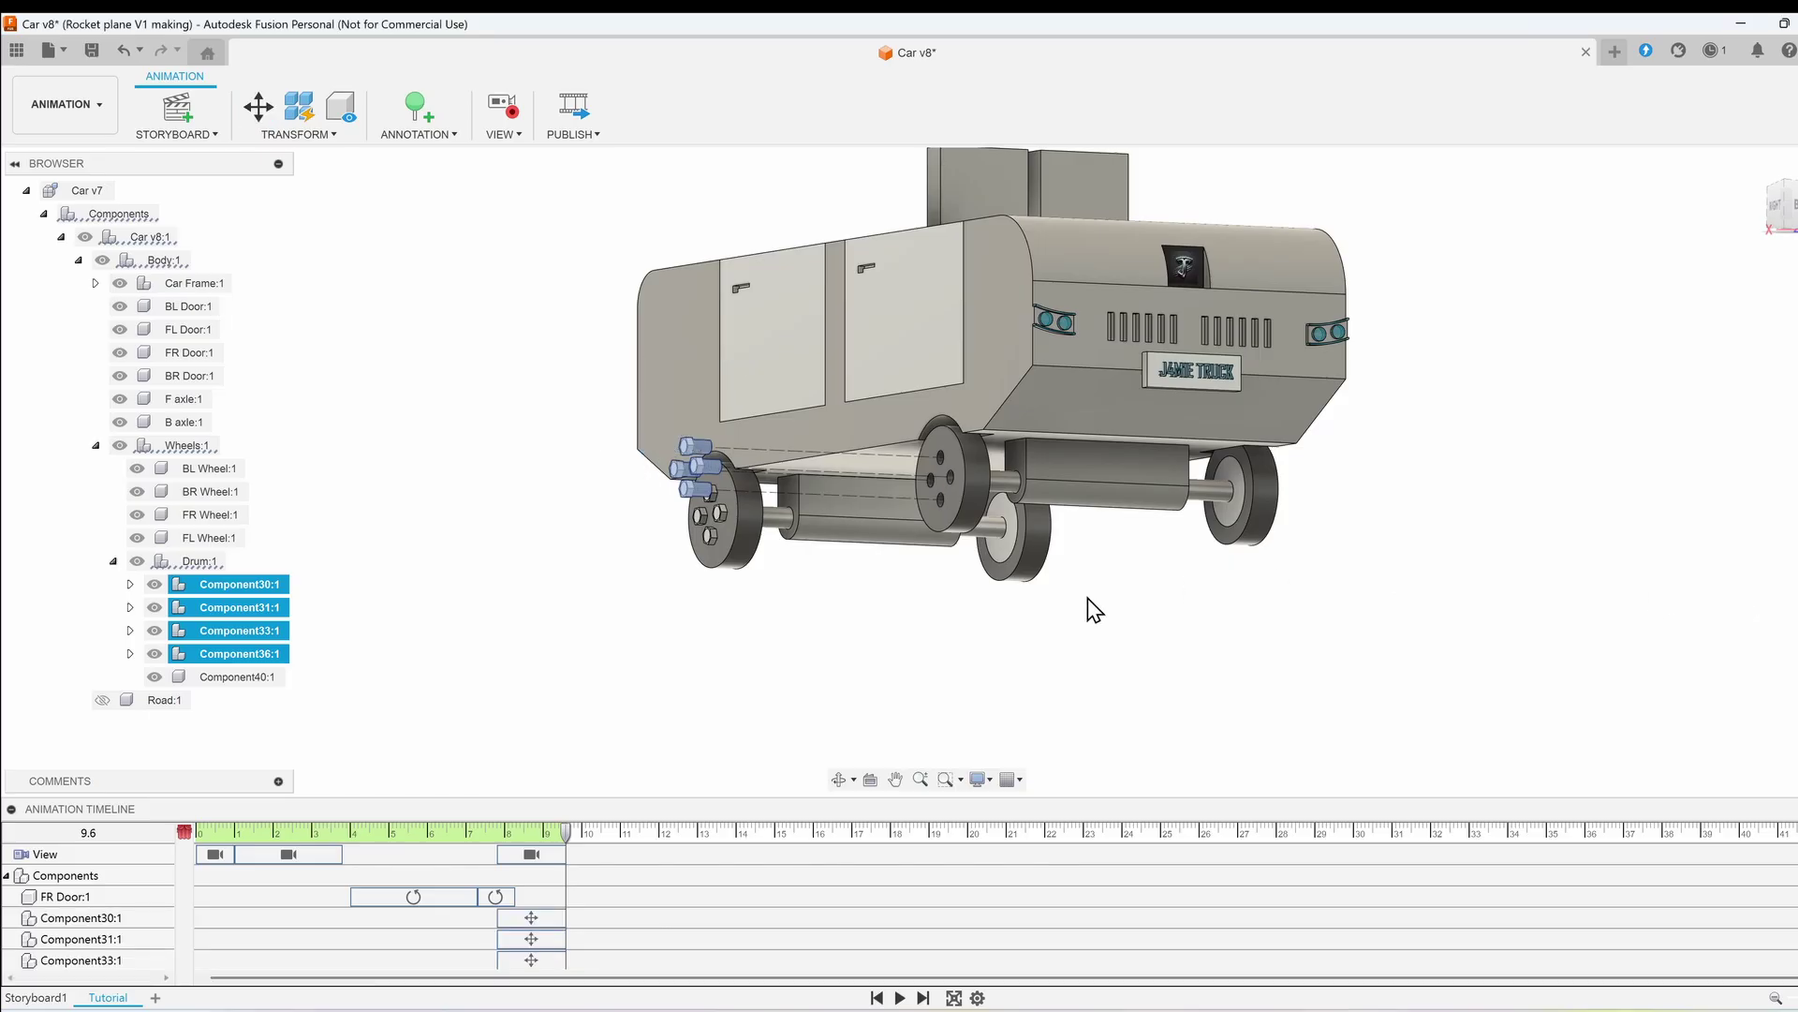
Step: At 12.5 s, move the FR Wheel 23 mm outward along X, off its axle
{"action": "scroll", "coordinate": [701, 448], "scroll_direction": "up", "scroll_amount": 3}
{"action": "scroll", "coordinate": [710, 434], "scroll_direction": "up", "scroll_amount": 3}
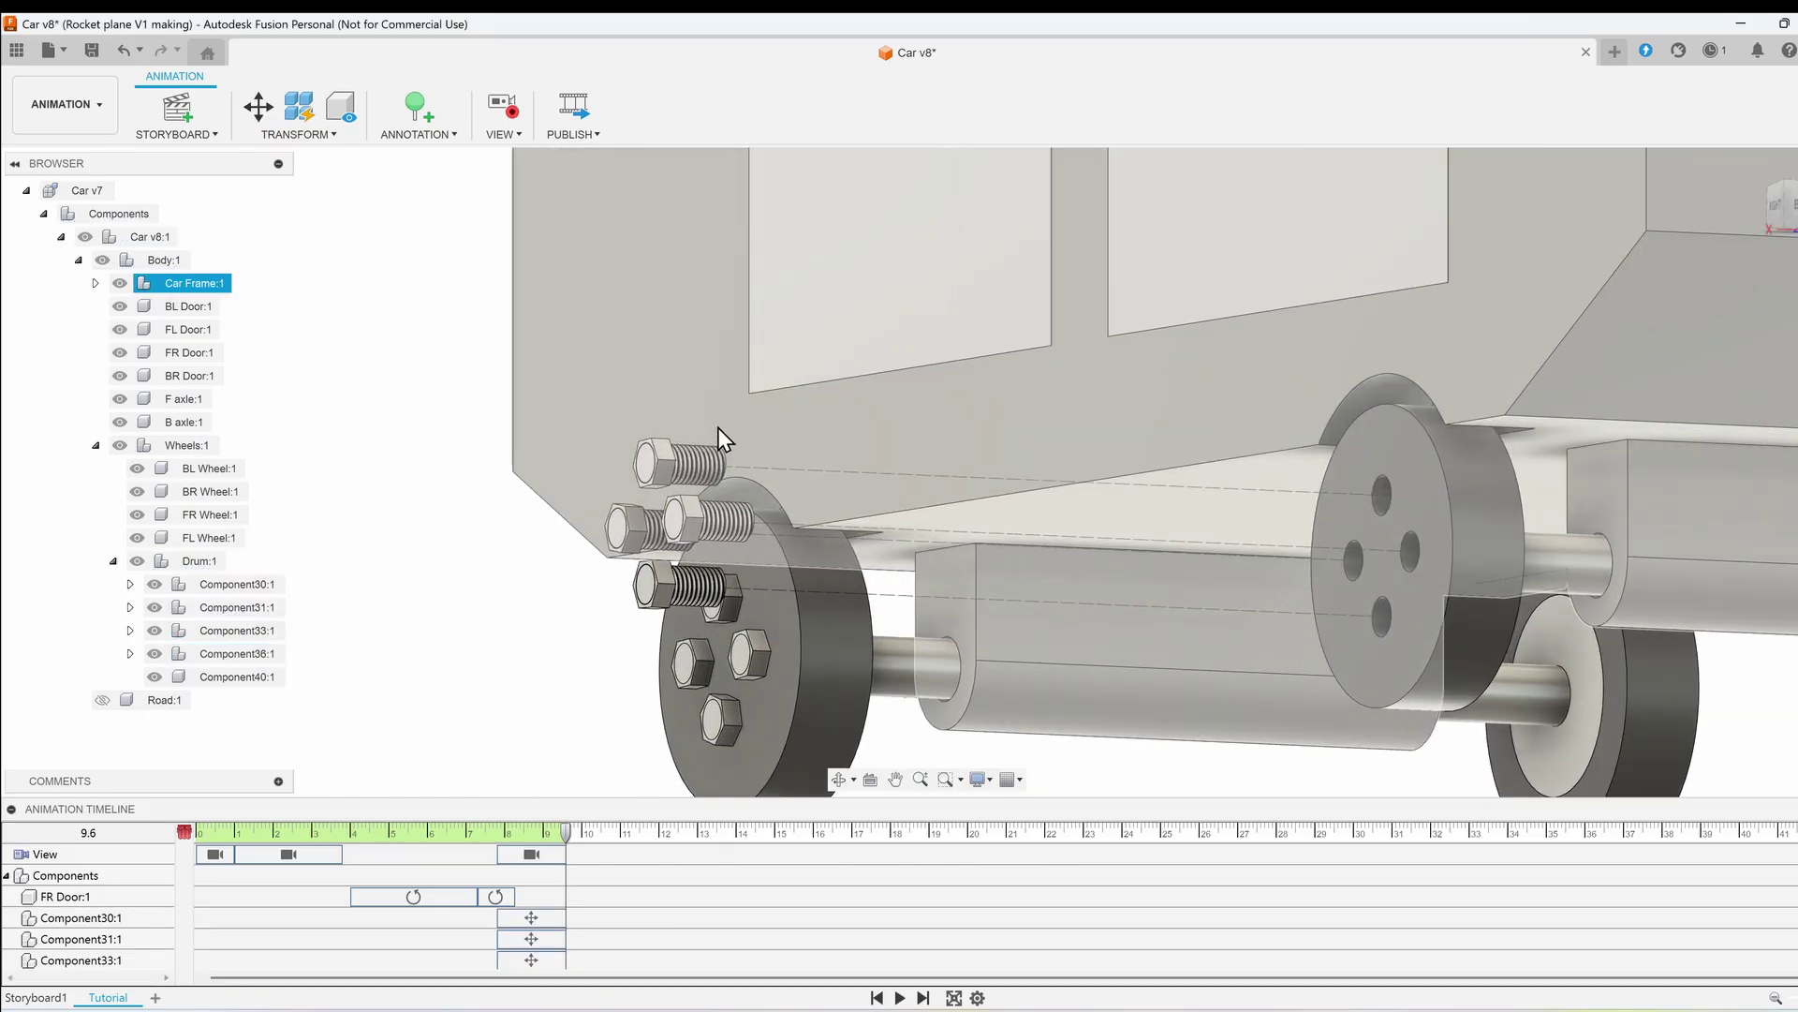
{"action": "scroll", "coordinate": [755, 579], "scroll_direction": "up", "scroll_amount": 4}
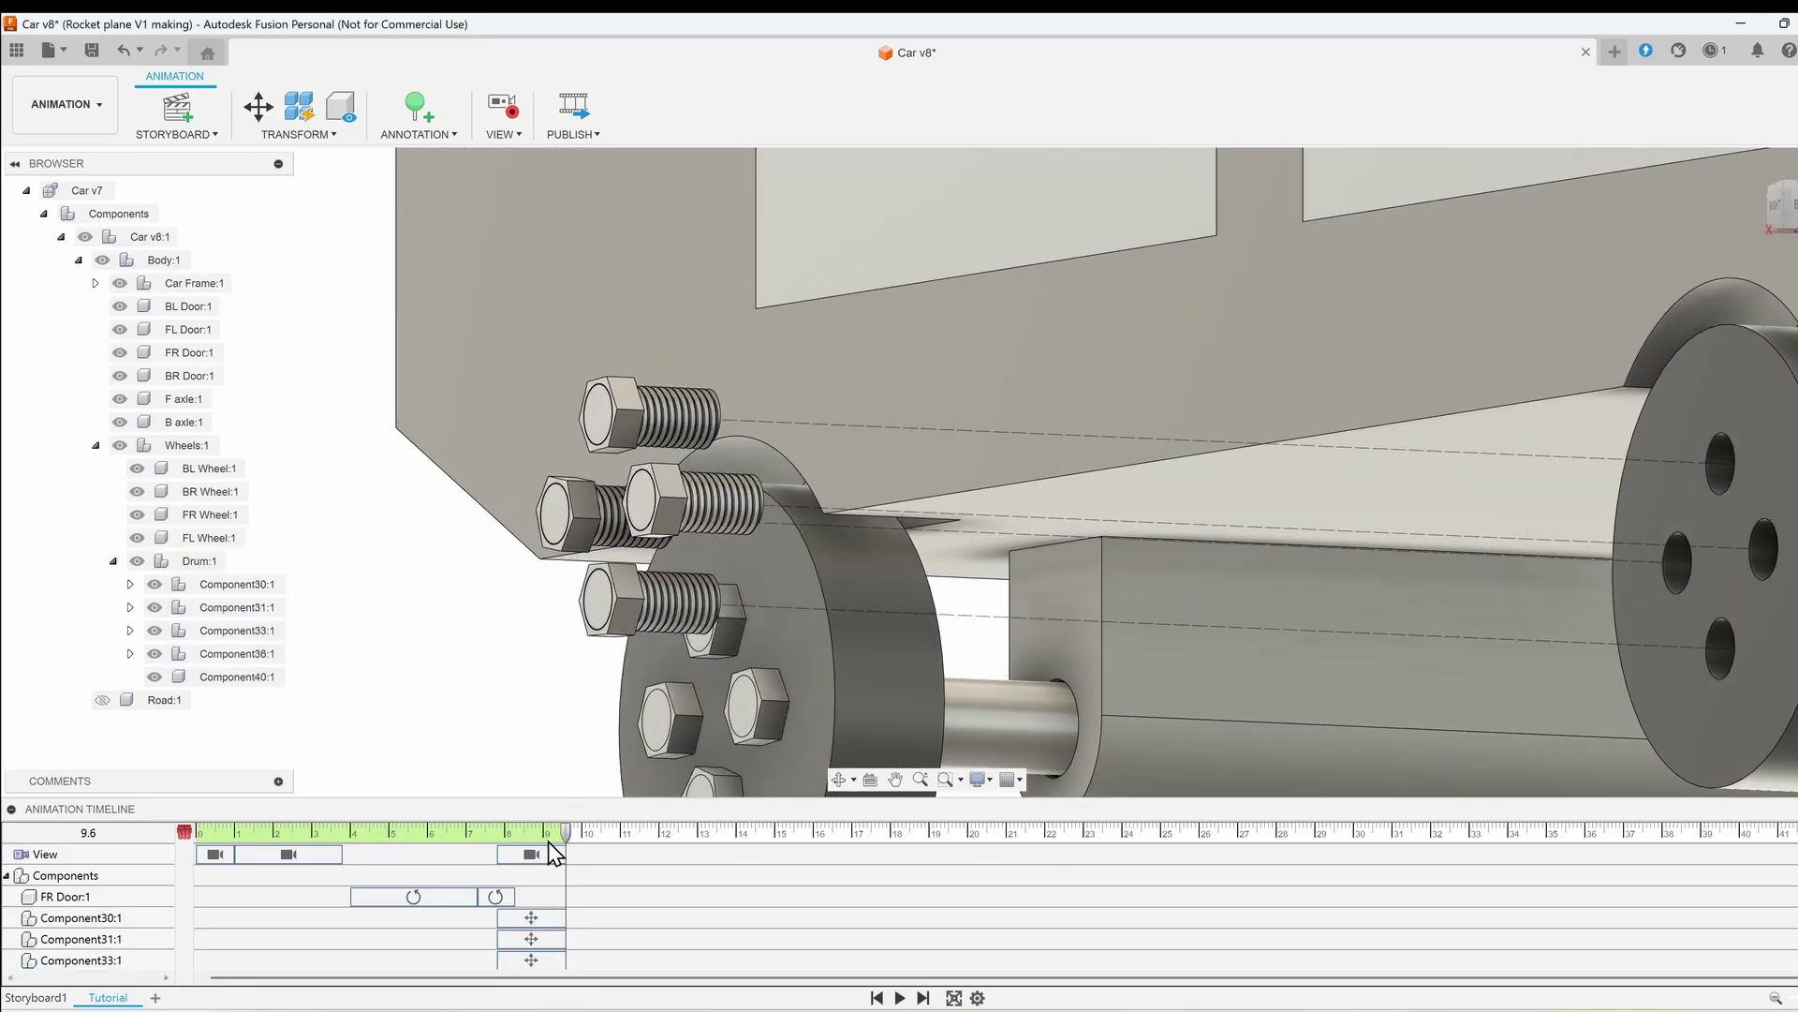
{"action": "scroll", "coordinate": [738, 543], "scroll_direction": "down", "scroll_amount": 6}
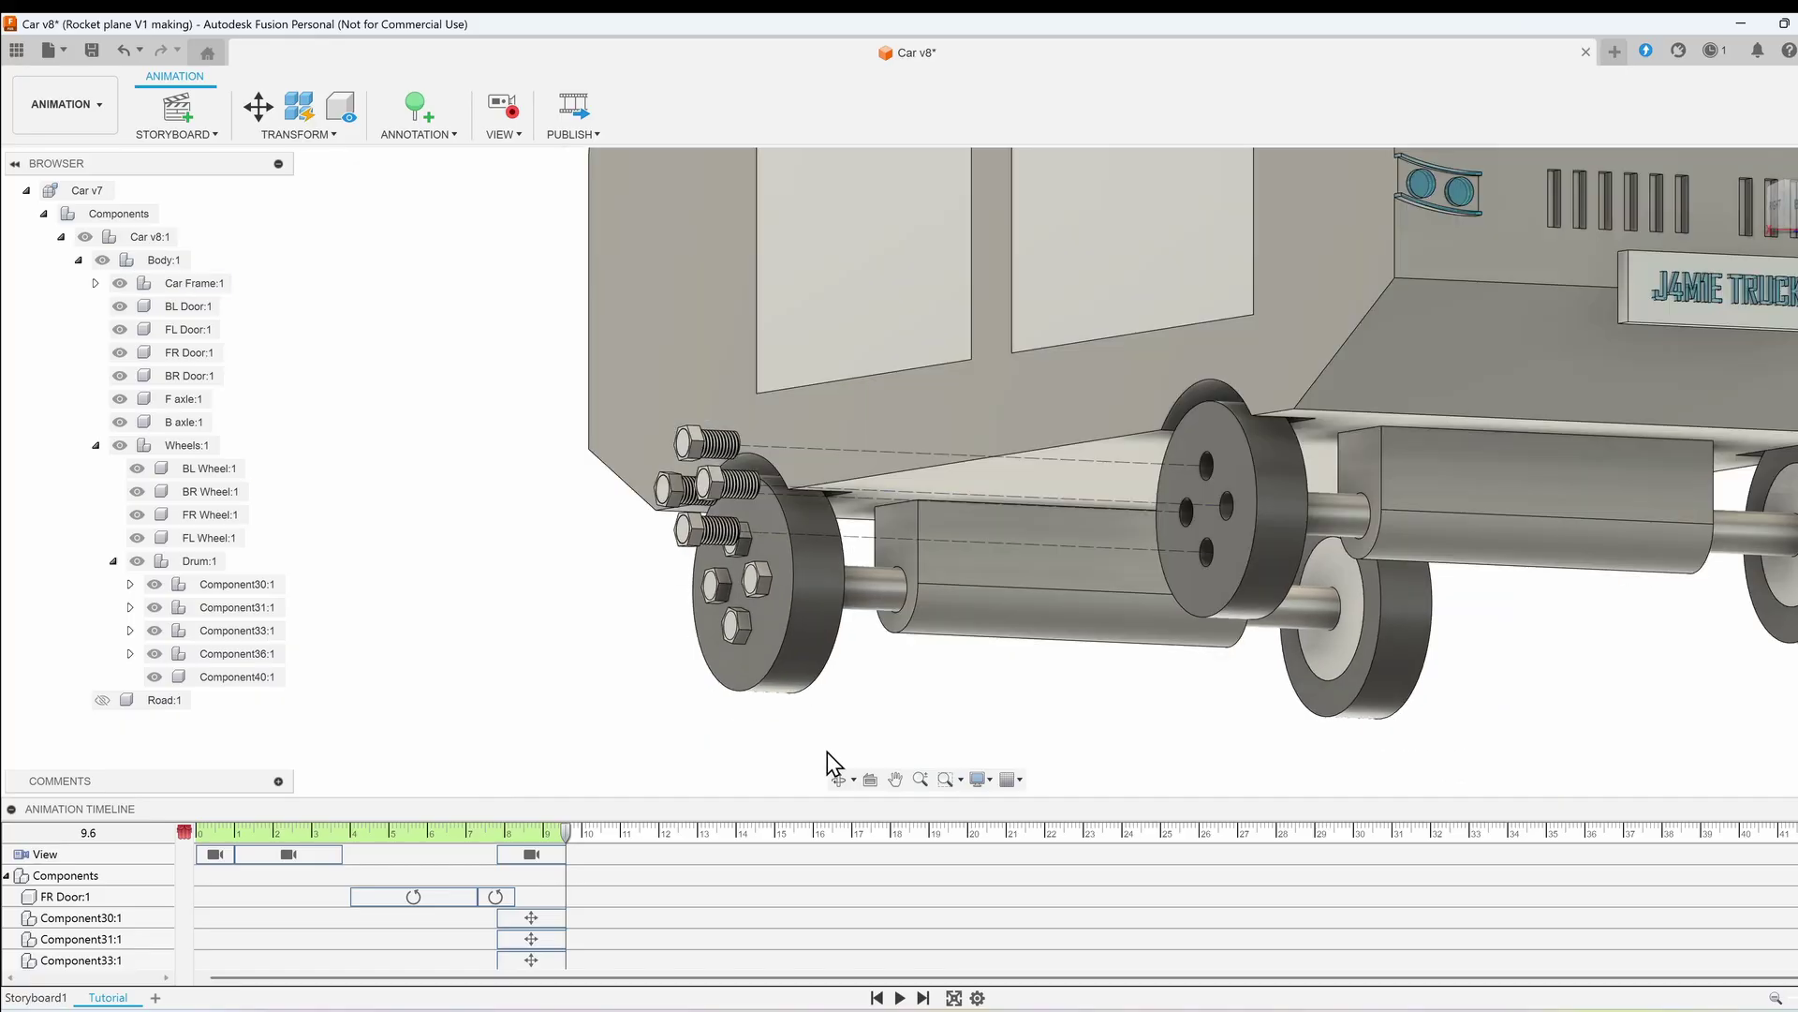
{"action": "left_click", "coordinate": [679, 832]}
{"action": "key", "text": "m"}
{"action": "left_click", "coordinate": [1208, 526]}
{"action": "left_click_drag", "start_coordinate": [1183, 506], "coordinate": [888, 497]}
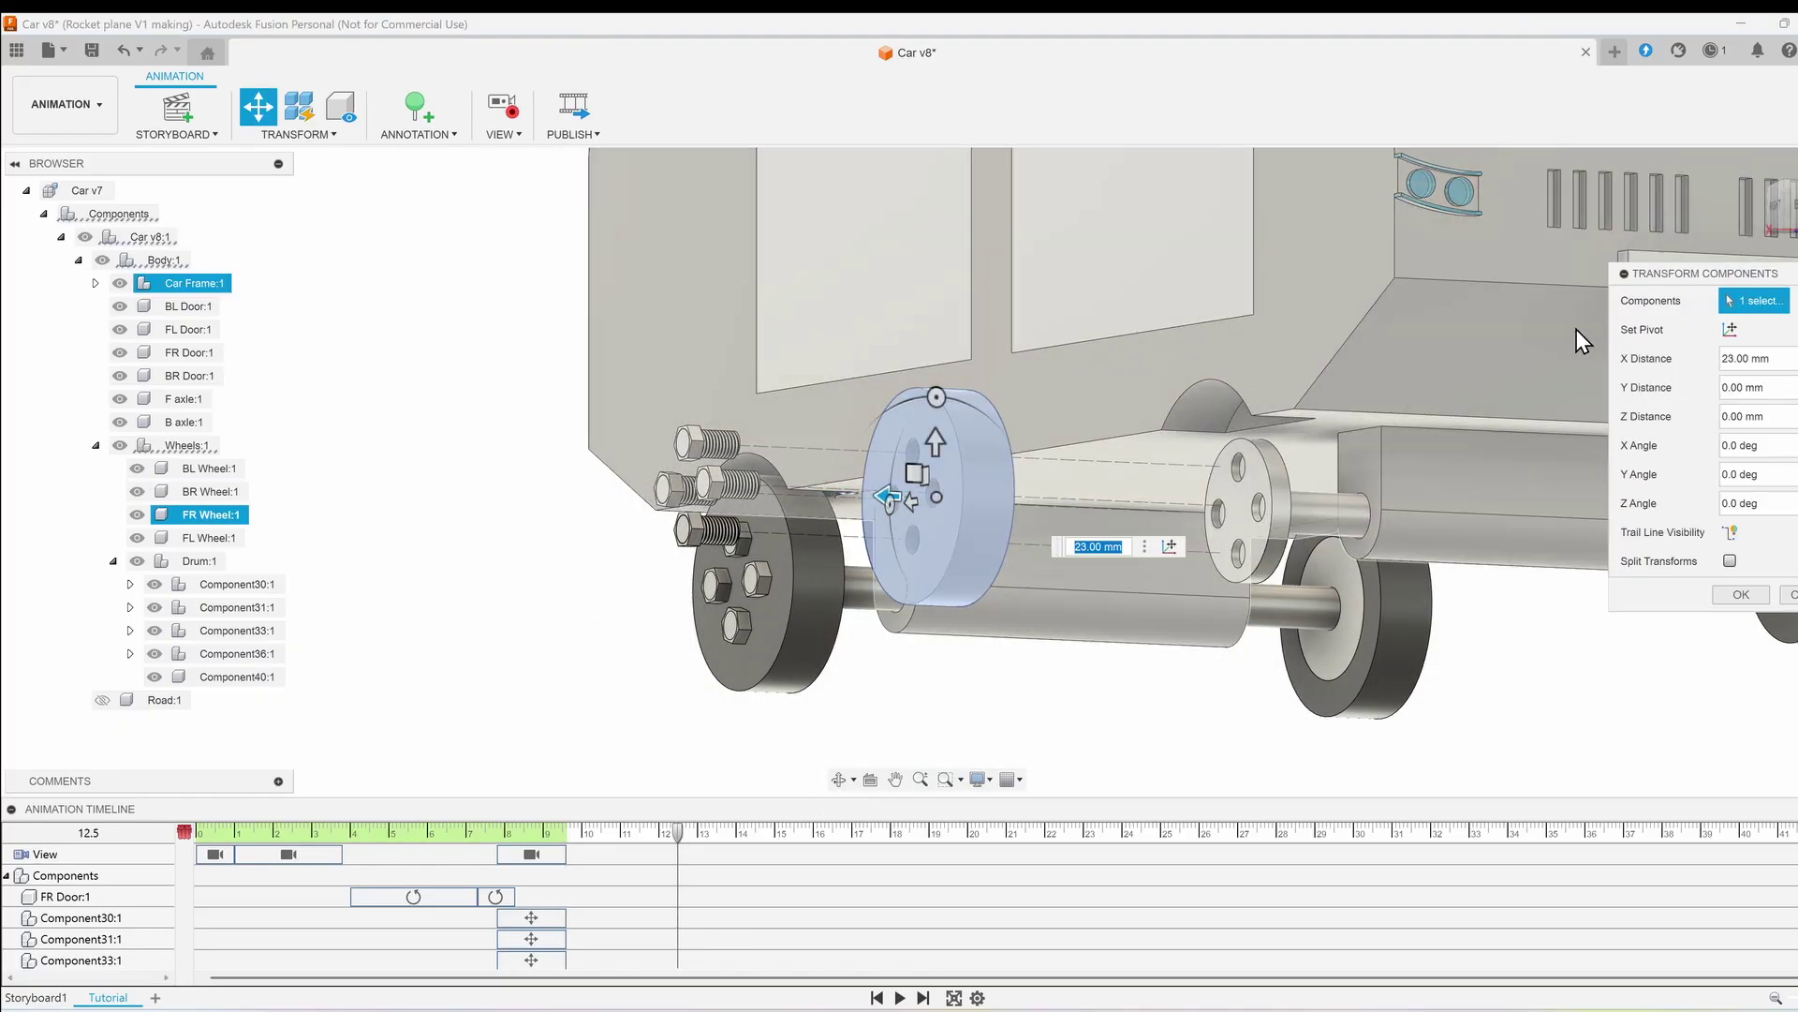
{"action": "left_click", "coordinate": [1740, 596]}
Step: Move the drum disc Component40 18 mm outward along X behind the removed FR Wheel
{"action": "scroll", "coordinate": [1157, 674], "scroll_direction": "down", "scroll_amount": 5}
{"action": "middle_click_drag", "start_coordinate": [1156, 674], "coordinate": [1221, 673], "text": "shift"}
{"action": "key", "text": "m"}
{"action": "left_click", "coordinate": [1220, 480]}
{"action": "left_click_drag", "start_coordinate": [1177, 506], "coordinate": [919, 505]}
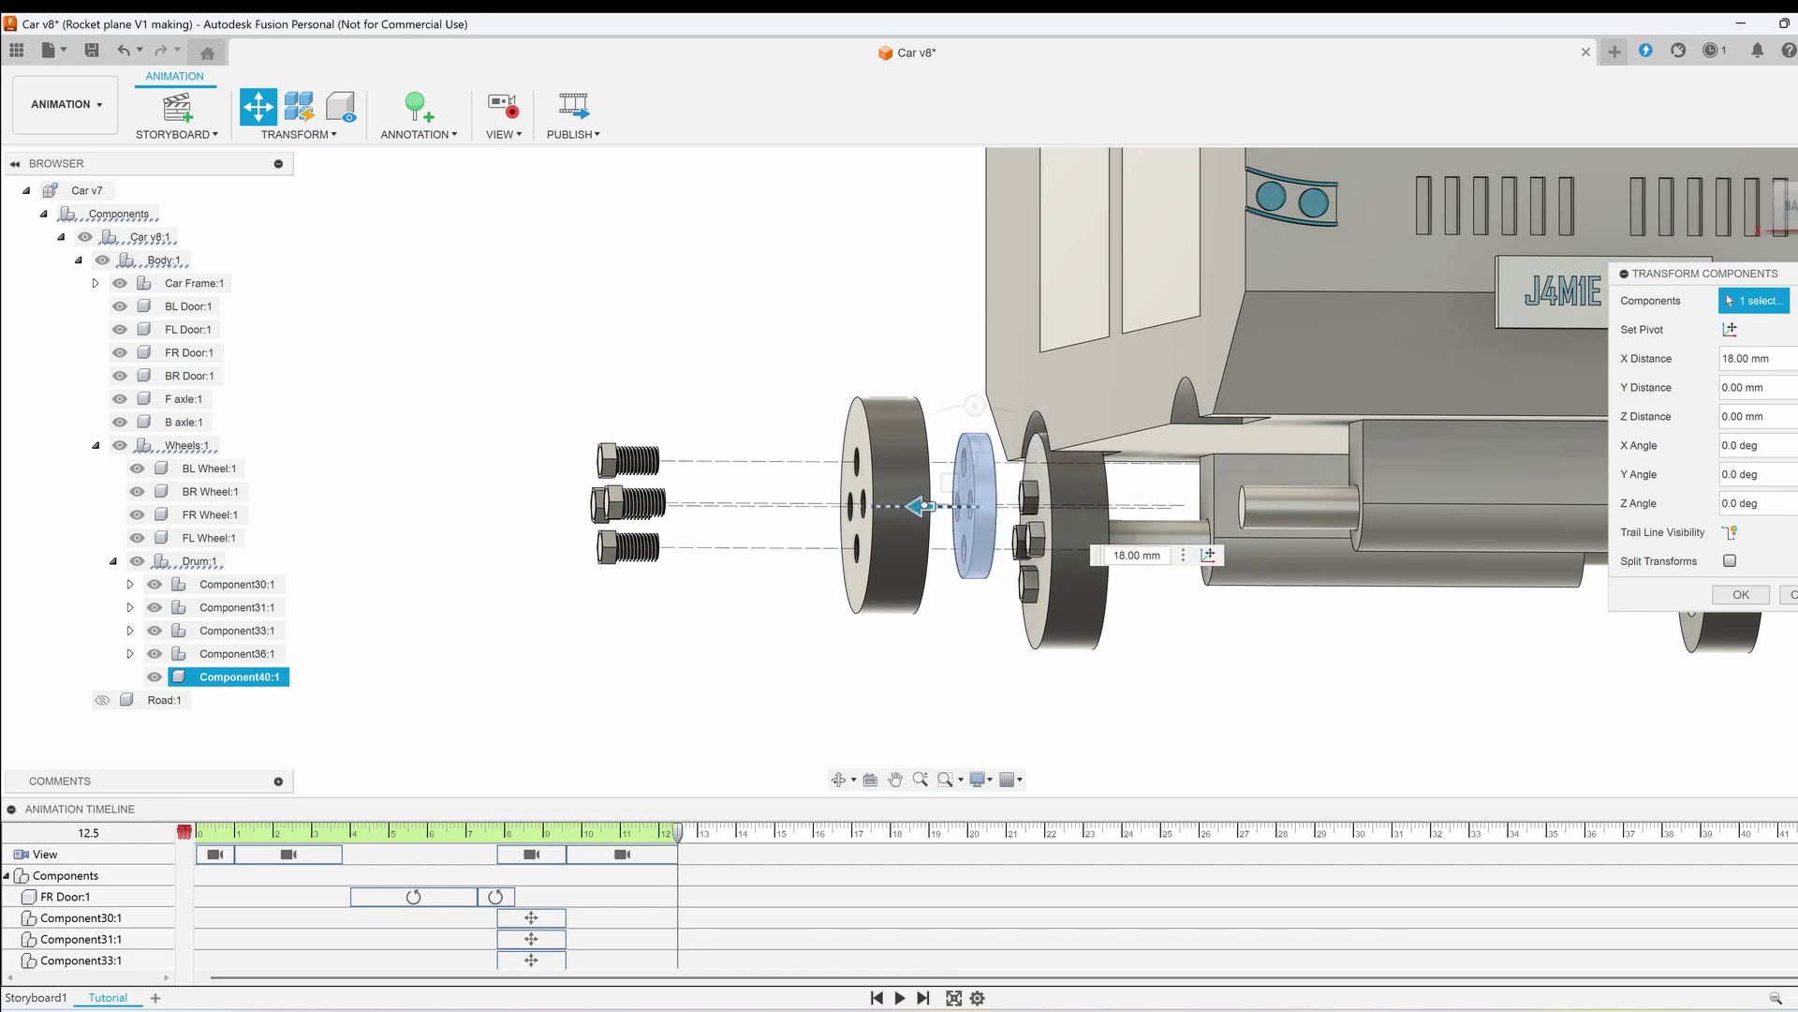
{"action": "left_click", "coordinate": [1741, 595]}
Step: Retime the FR Wheel move to about 10–13.6 s and the Component40 move to about 14–17 s on the timeline
{"action": "scroll", "coordinate": [647, 938], "scroll_direction": "down", "scroll_amount": 2}
{"action": "left_click_drag", "start_coordinate": [648, 958], "coordinate": [794, 958]}
{"action": "left_click_drag", "start_coordinate": [626, 939], "coordinate": [668, 941]}
{"action": "left_click_drag", "start_coordinate": [763, 958], "coordinate": [798, 958]}
Step: Play back the wheel removal from about 9.5 s and set the playhead to 19 s
{"action": "left_click", "coordinate": [562, 832]}
{"action": "left_click", "coordinate": [901, 999]}
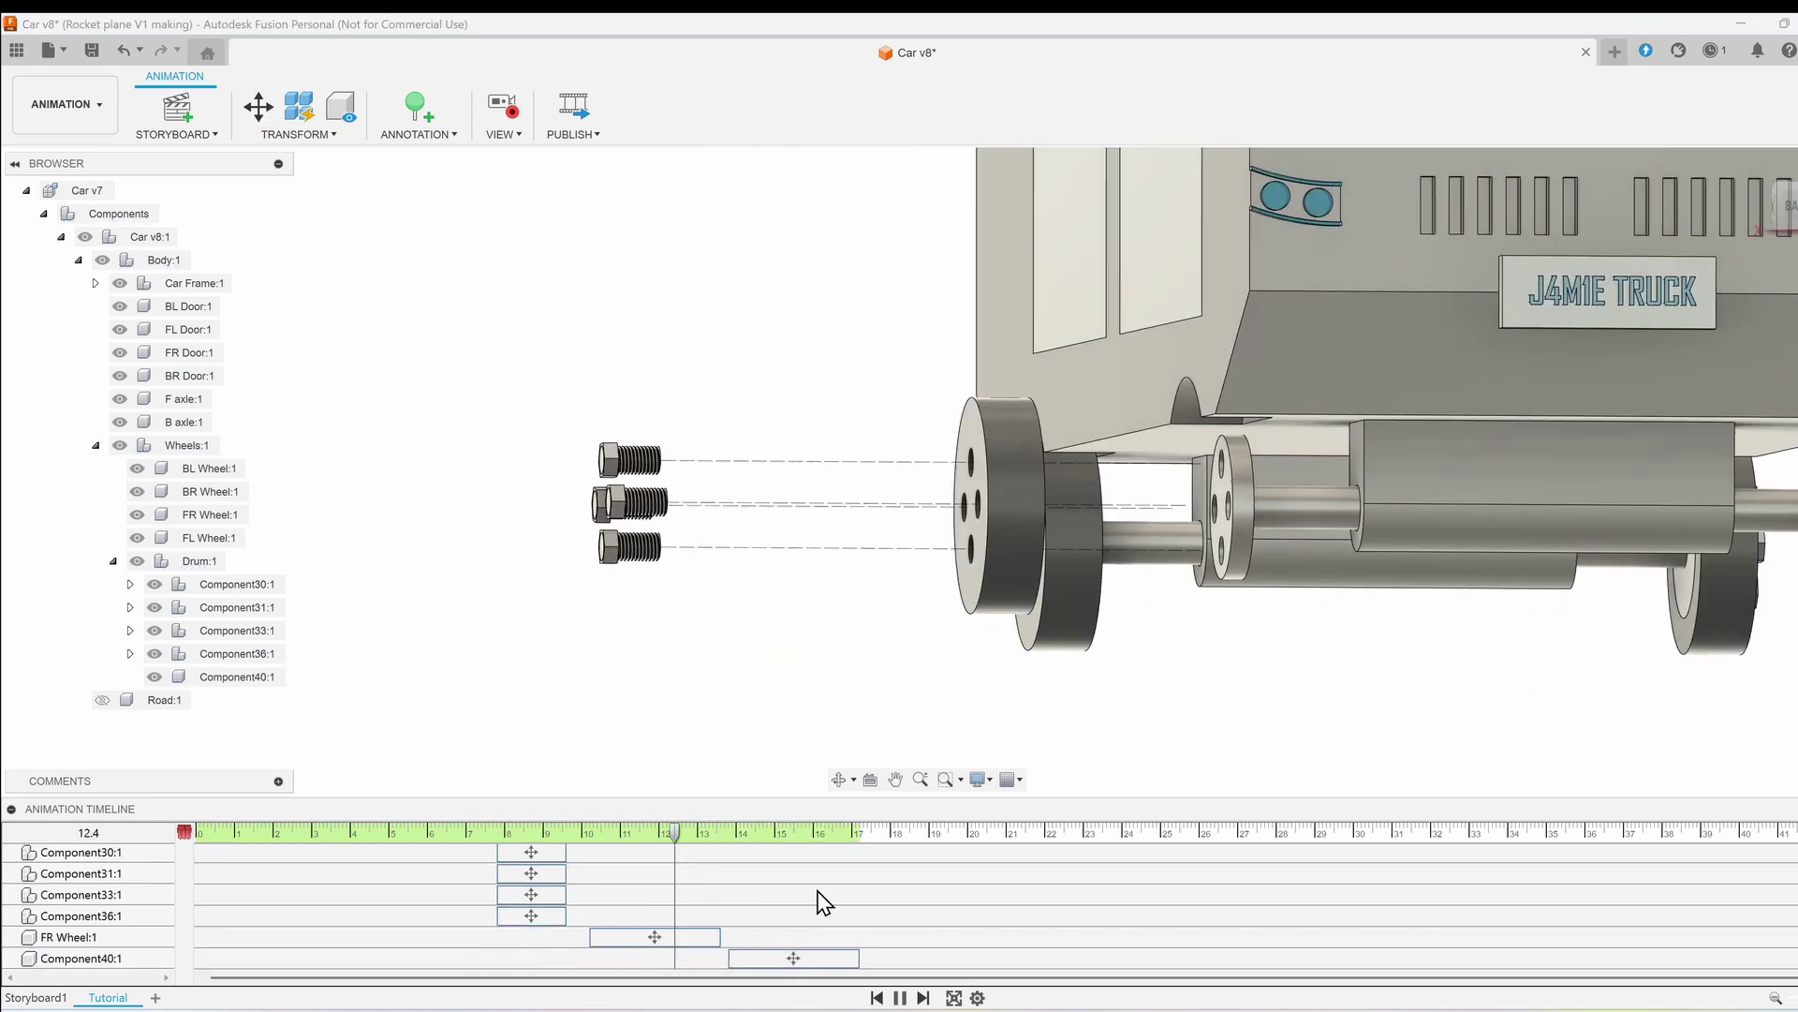
{"action": "left_click", "coordinate": [900, 999]}
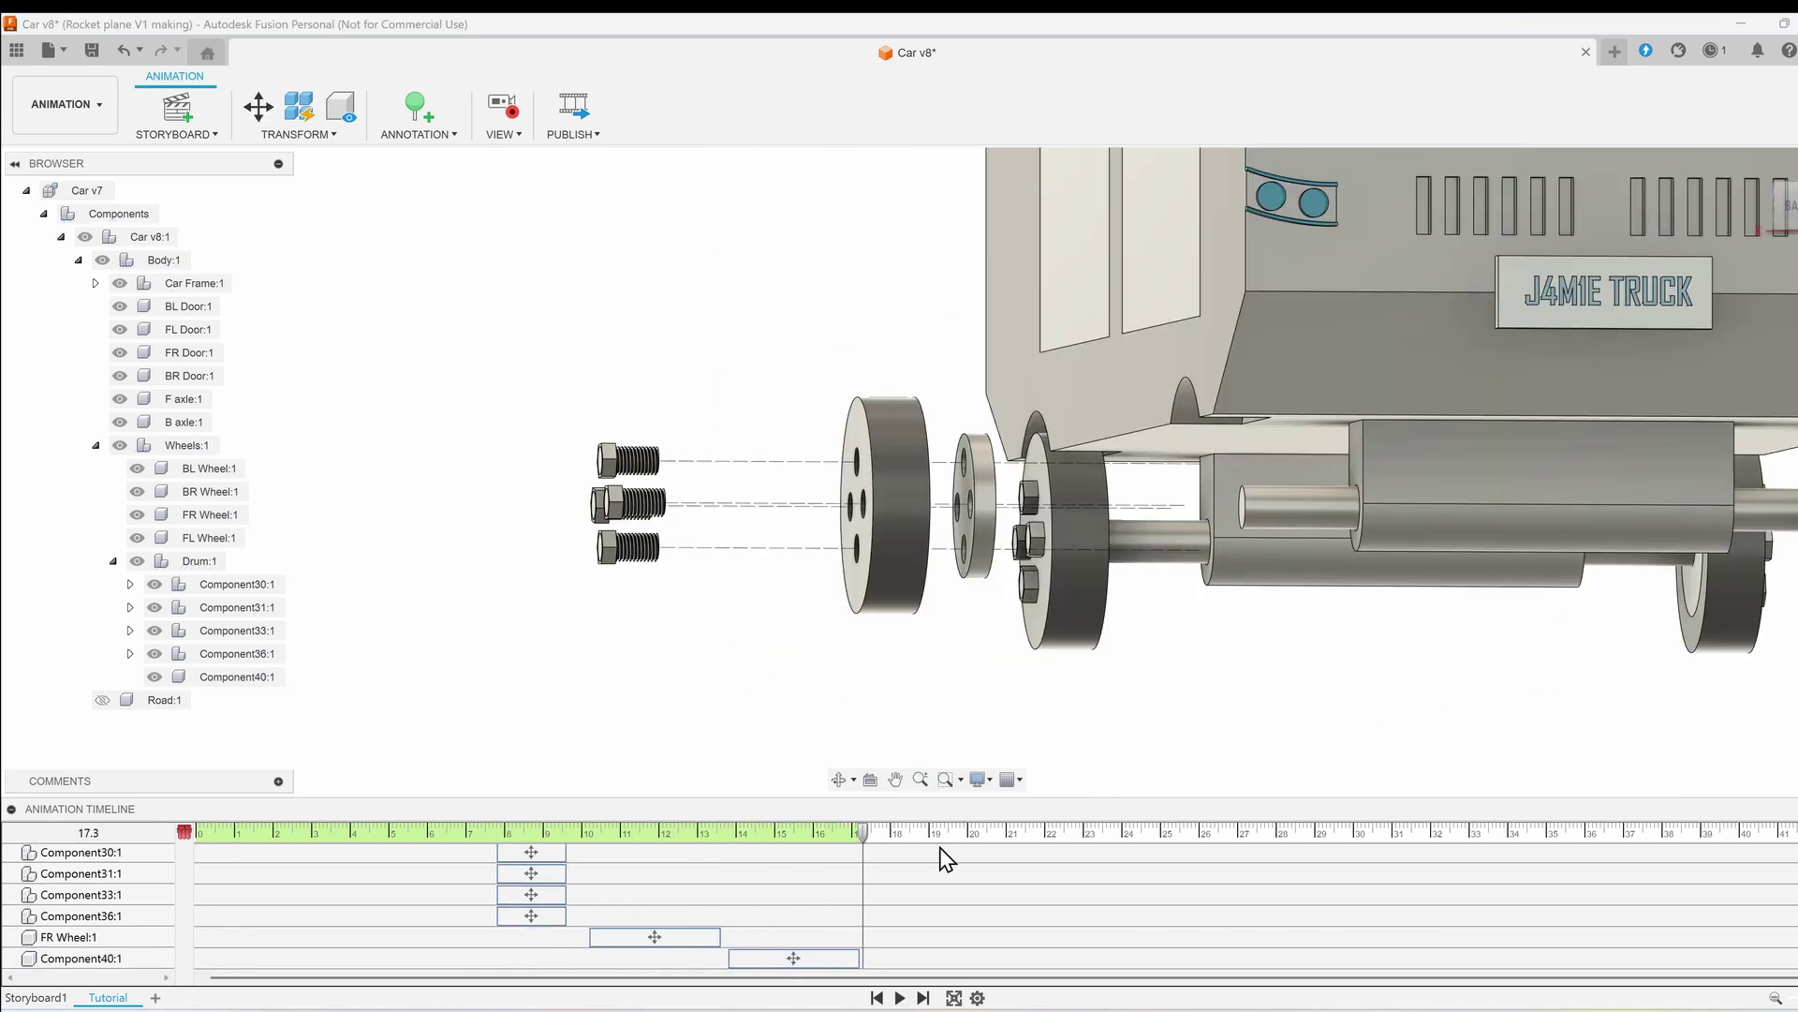
{"action": "left_click", "coordinate": [930, 832]}
{"action": "key", "text": "m"}
{"action": "left_click", "coordinate": [267, 632]}
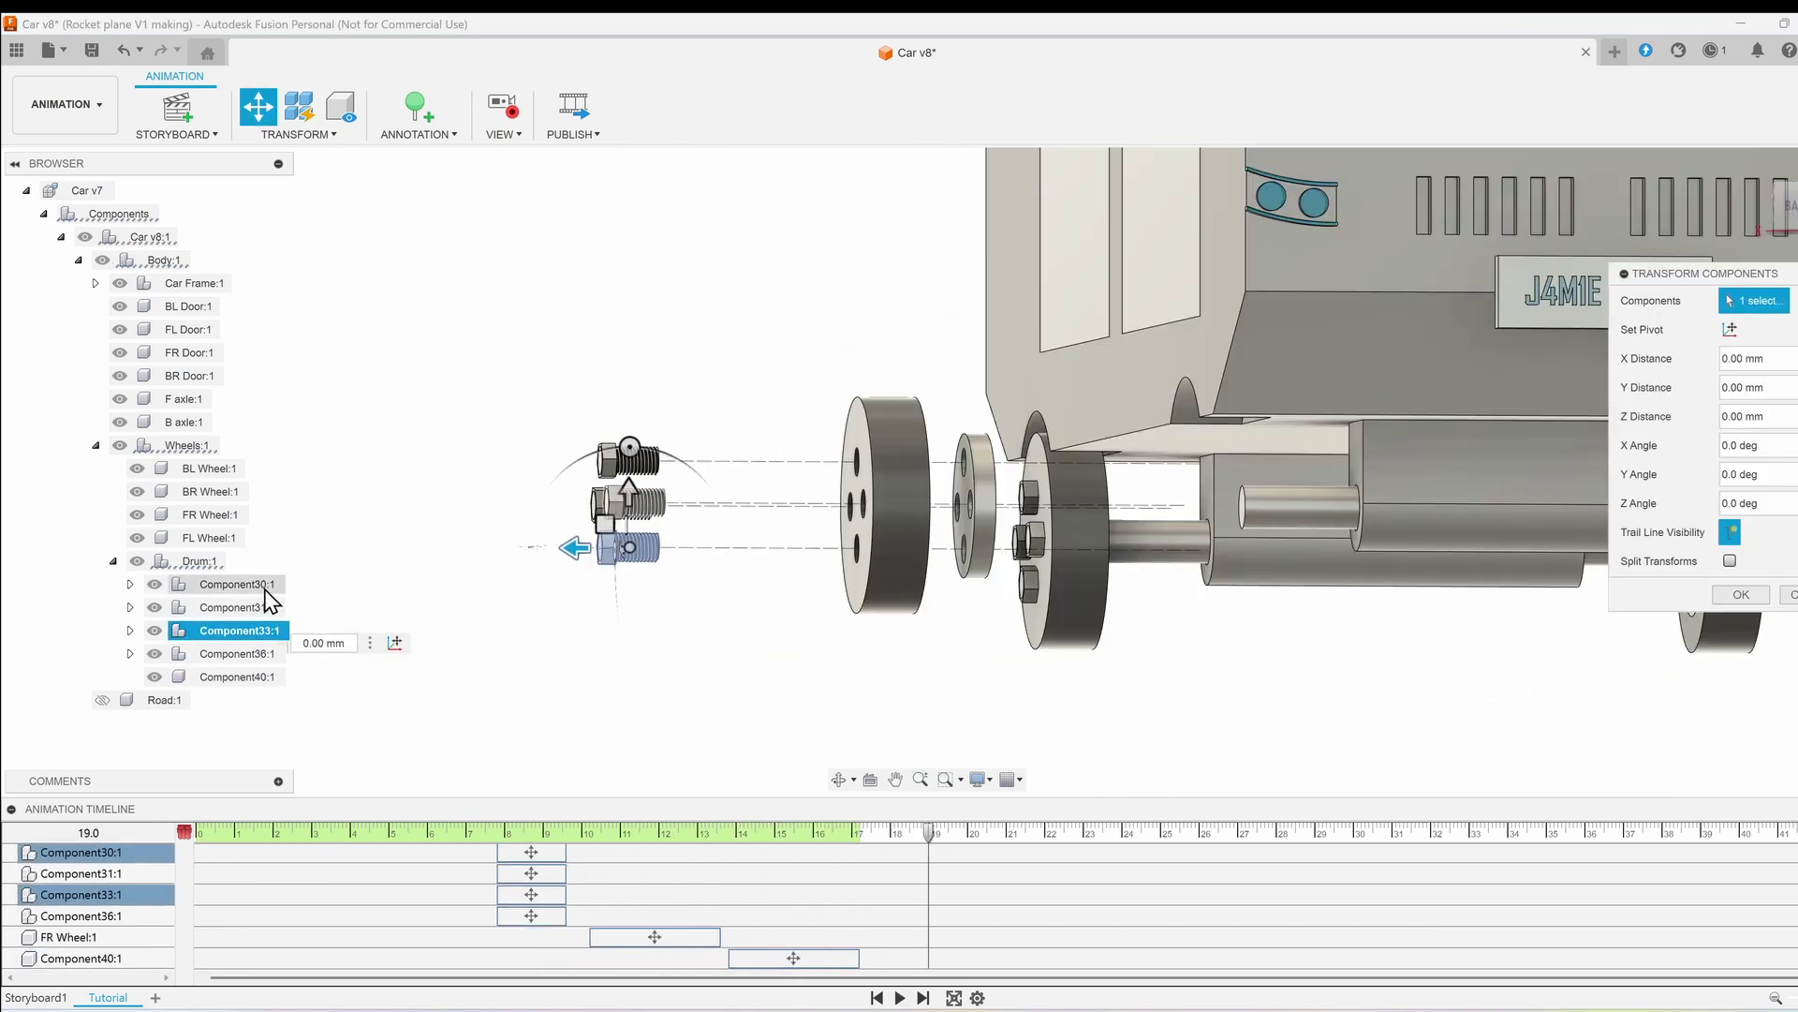
{"action": "left_click", "coordinate": [265, 586]}
{"action": "left_click", "coordinate": [265, 608]}
{"action": "left_click", "coordinate": [265, 654]}
{"action": "left_click_drag", "start_coordinate": [574, 459], "coordinate": [632, 459]}
{"action": "left_click", "coordinate": [1793, 594]}
Step: At 19 s, move Component40 and the FR Wheel back along X onto the axle
{"action": "left_click", "coordinate": [263, 110]}
{"action": "left_click", "coordinate": [978, 507]}
{"action": "left_click_drag", "start_coordinate": [920, 507], "coordinate": [1177, 508]}
{"action": "left_click", "coordinate": [266, 113]}
{"action": "left_click", "coordinate": [895, 507]}
{"action": "left_click_drag", "start_coordinate": [828, 507], "coordinate": [1158, 510]}
Step: Move the four bolts (Component30, 31, 33 and 36) back along X into the FR Wheel at 19 s
{"action": "left_click", "coordinate": [263, 113]}
{"action": "left_click", "coordinate": [265, 654]}
{"action": "left_click", "coordinate": [265, 630]}
{"action": "left_click", "coordinate": [265, 608]}
{"action": "left_click", "coordinate": [265, 586]}
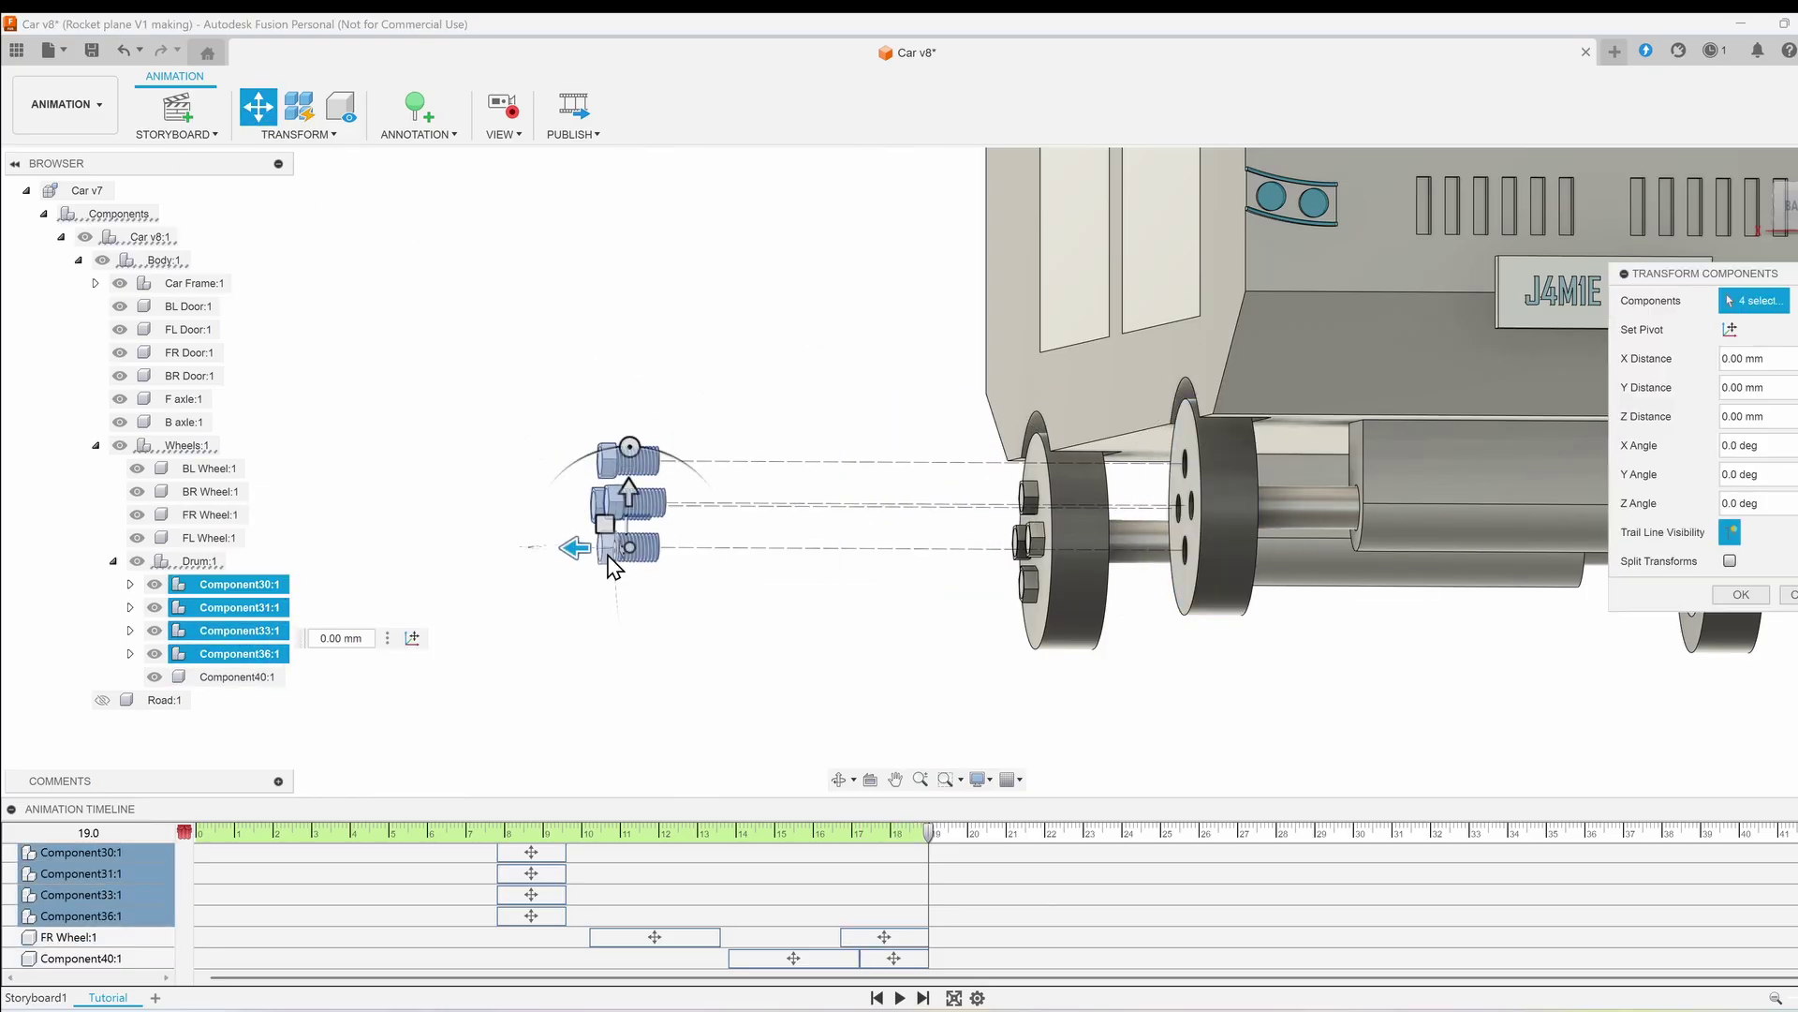
{"action": "left_click_drag", "start_coordinate": [584, 553], "coordinate": [1156, 570]}
{"action": "left_click", "coordinate": [1740, 595]}
Step: Shift the reassembly moves of the four bolts, the FR Wheel and Component40 together to about 19–21.4 s on the timeline
{"action": "left_click", "coordinate": [915, 956]}
{"action": "left_click", "coordinate": [913, 936], "text": "ctrl"}
{"action": "left_click", "coordinate": [910, 916], "text": "ctrl"}
{"action": "left_click", "coordinate": [909, 895], "text": "ctrl"}
{"action": "left_click", "coordinate": [907, 874], "text": "ctrl"}
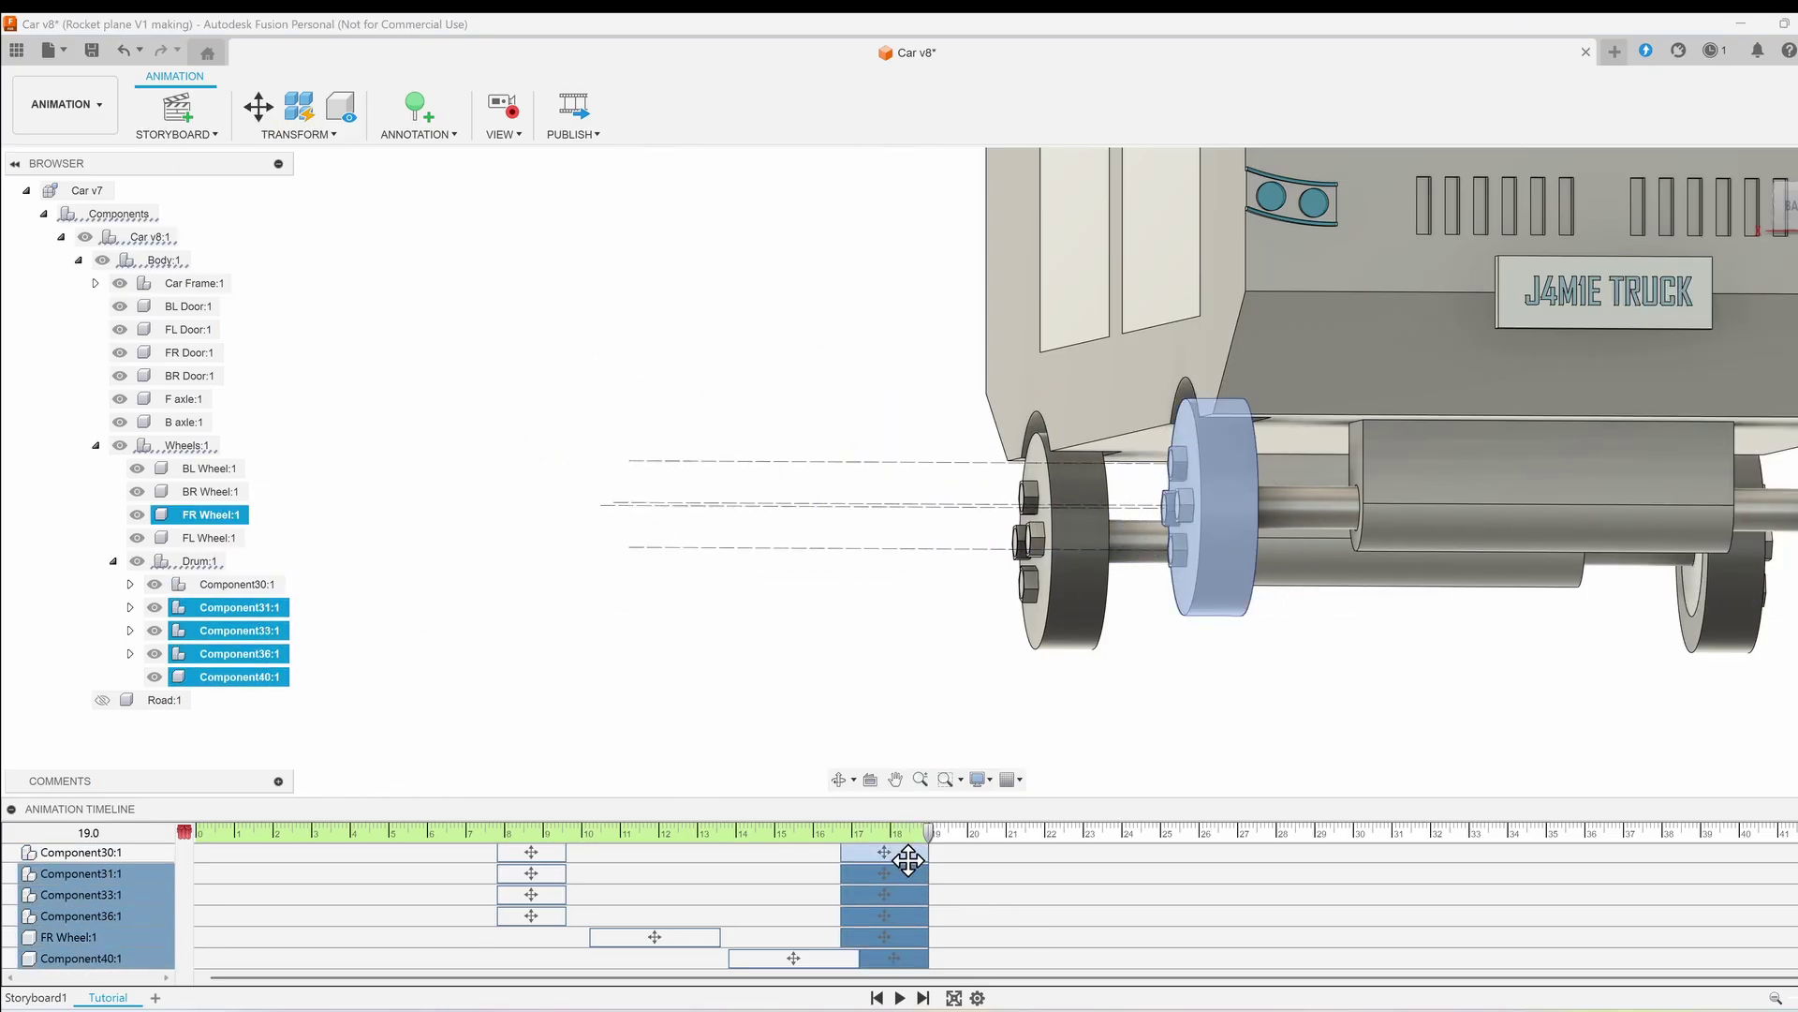
{"action": "left_click_drag", "start_coordinate": [906, 856], "coordinate": [1000, 856], "text": "ctrl"}
{"action": "left_click_drag", "start_coordinate": [950, 958], "coordinate": [931, 958]}
{"action": "scroll", "coordinate": [1006, 927], "scroll_direction": "up", "scroll_amount": 3}
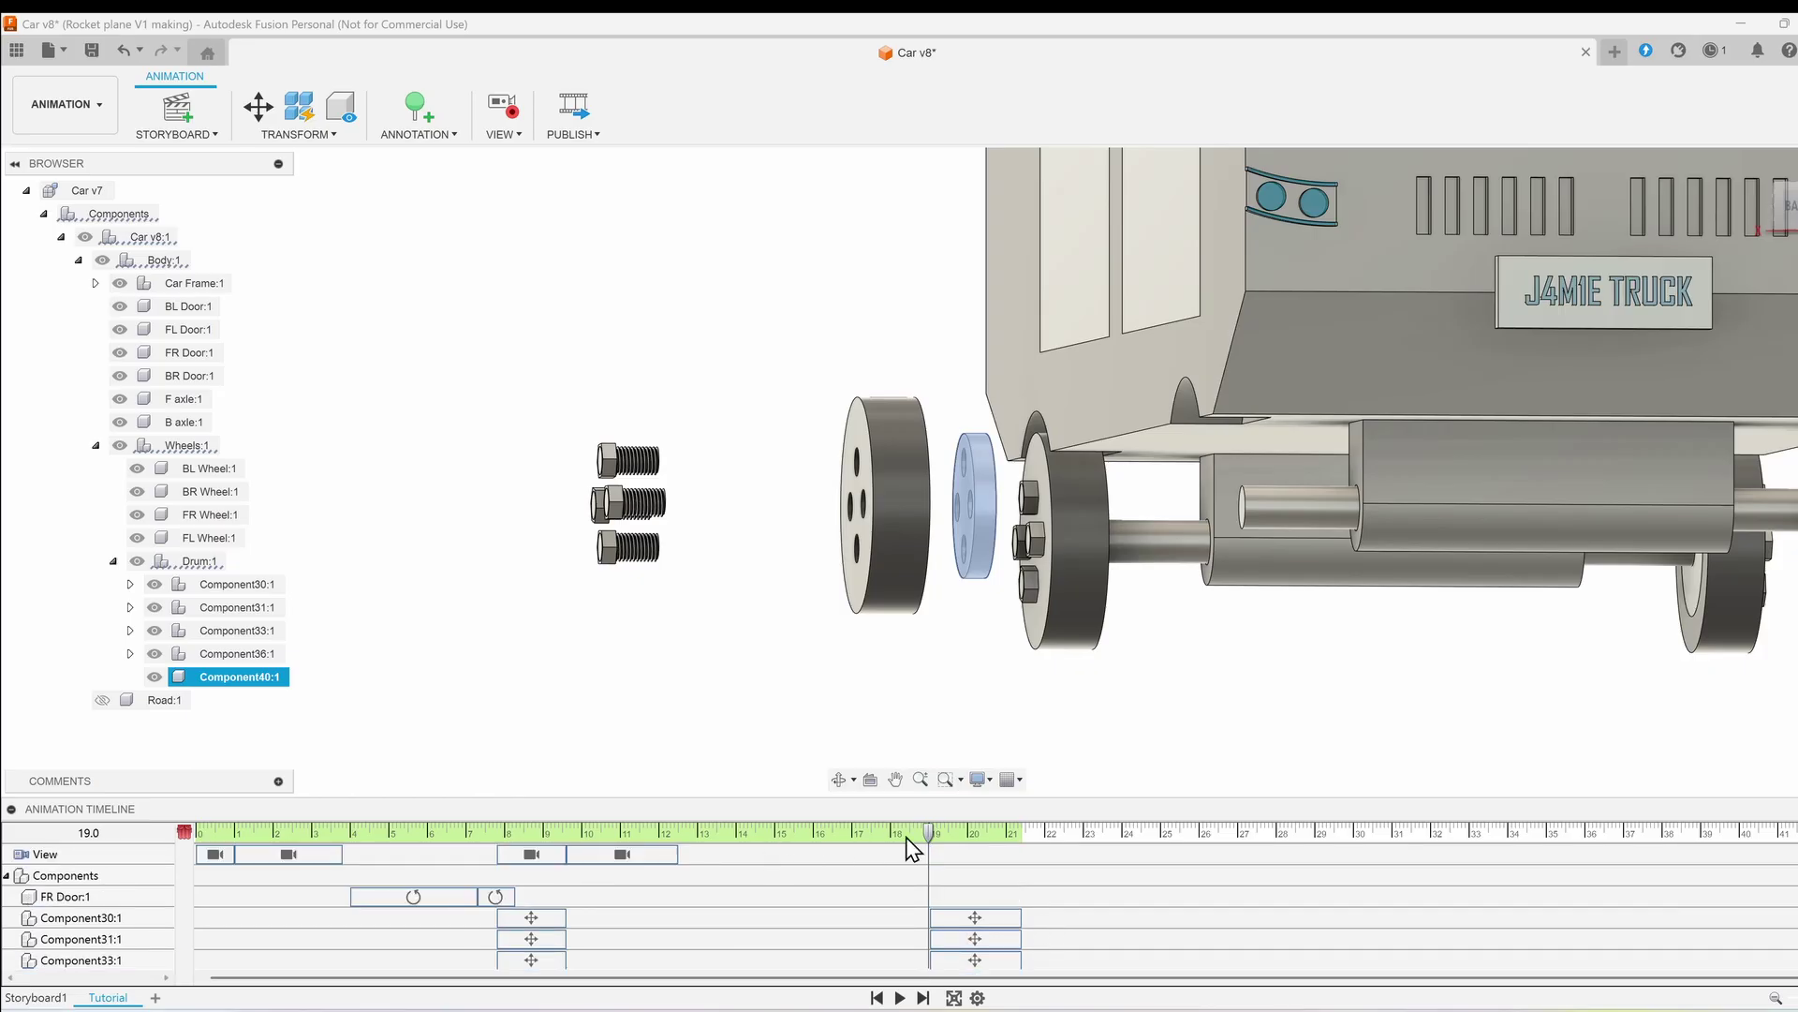
Step: Play back the wheel reassembly and record a camera orbit to the truck's other front corner, ending at about 22.8 s
{"action": "left_click", "coordinate": [908, 848]}
{"action": "left_click", "coordinate": [899, 998]}
{"action": "left_click_drag", "start_coordinate": [1022, 832], "coordinate": [1075, 832]}
{"action": "middle_click_drag", "start_coordinate": [1077, 562], "coordinate": [890, 580], "text": "shift"}
Step: At 24.9 s, move all ten J4M1E TRUCK letters off the number plate with a Z distance of -30 mm
{"action": "left_click_drag", "start_coordinate": [1075, 831], "coordinate": [1157, 836]}
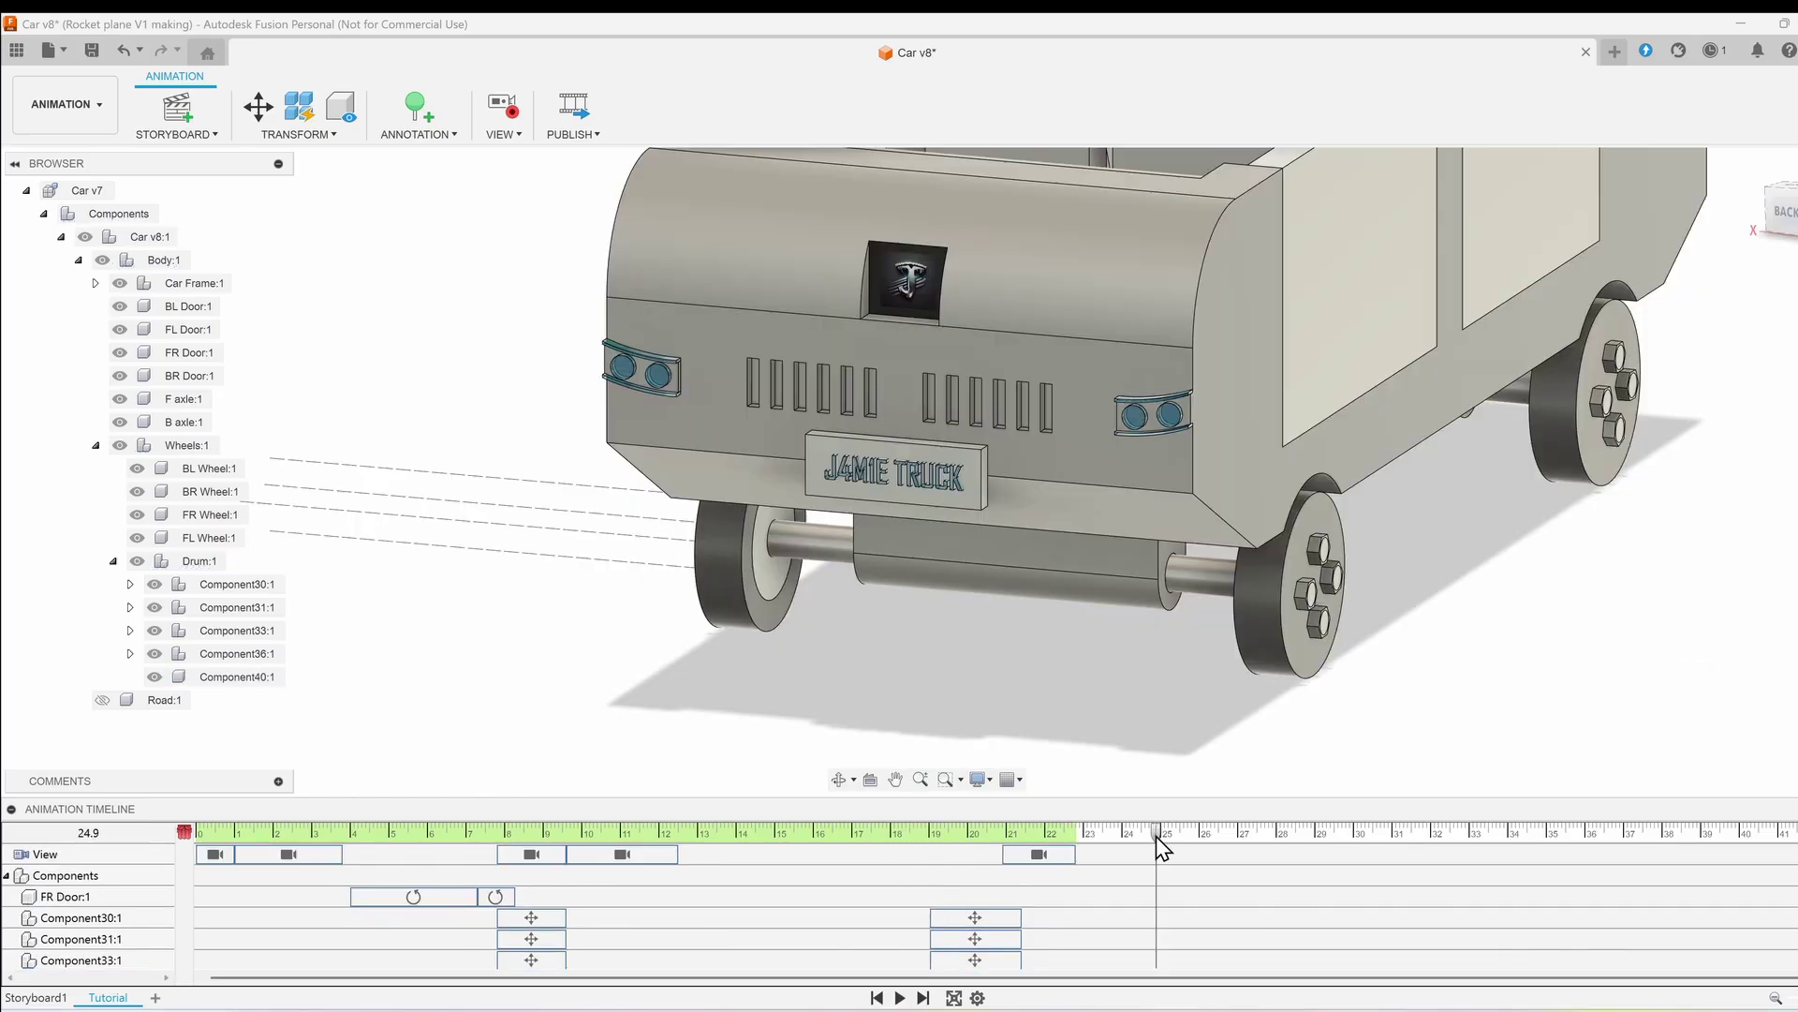
{"action": "left_click", "coordinate": [258, 110]}
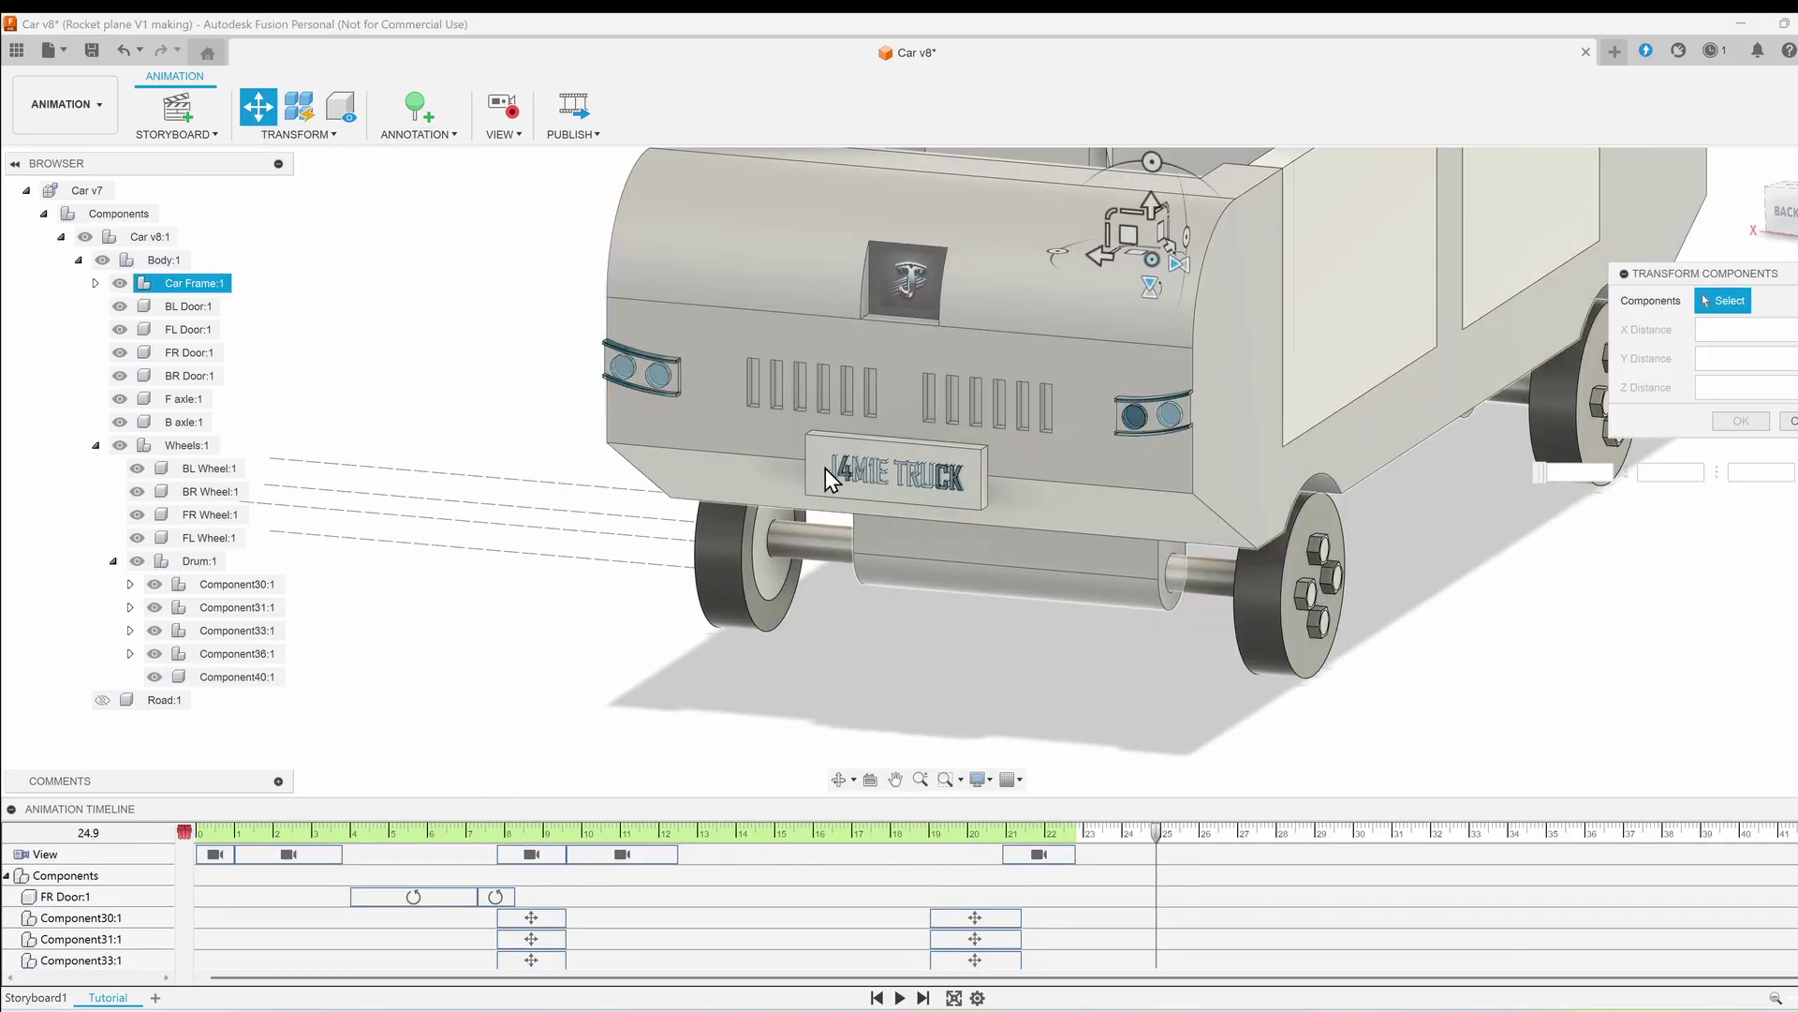
{"action": "left_click", "coordinate": [830, 473]}
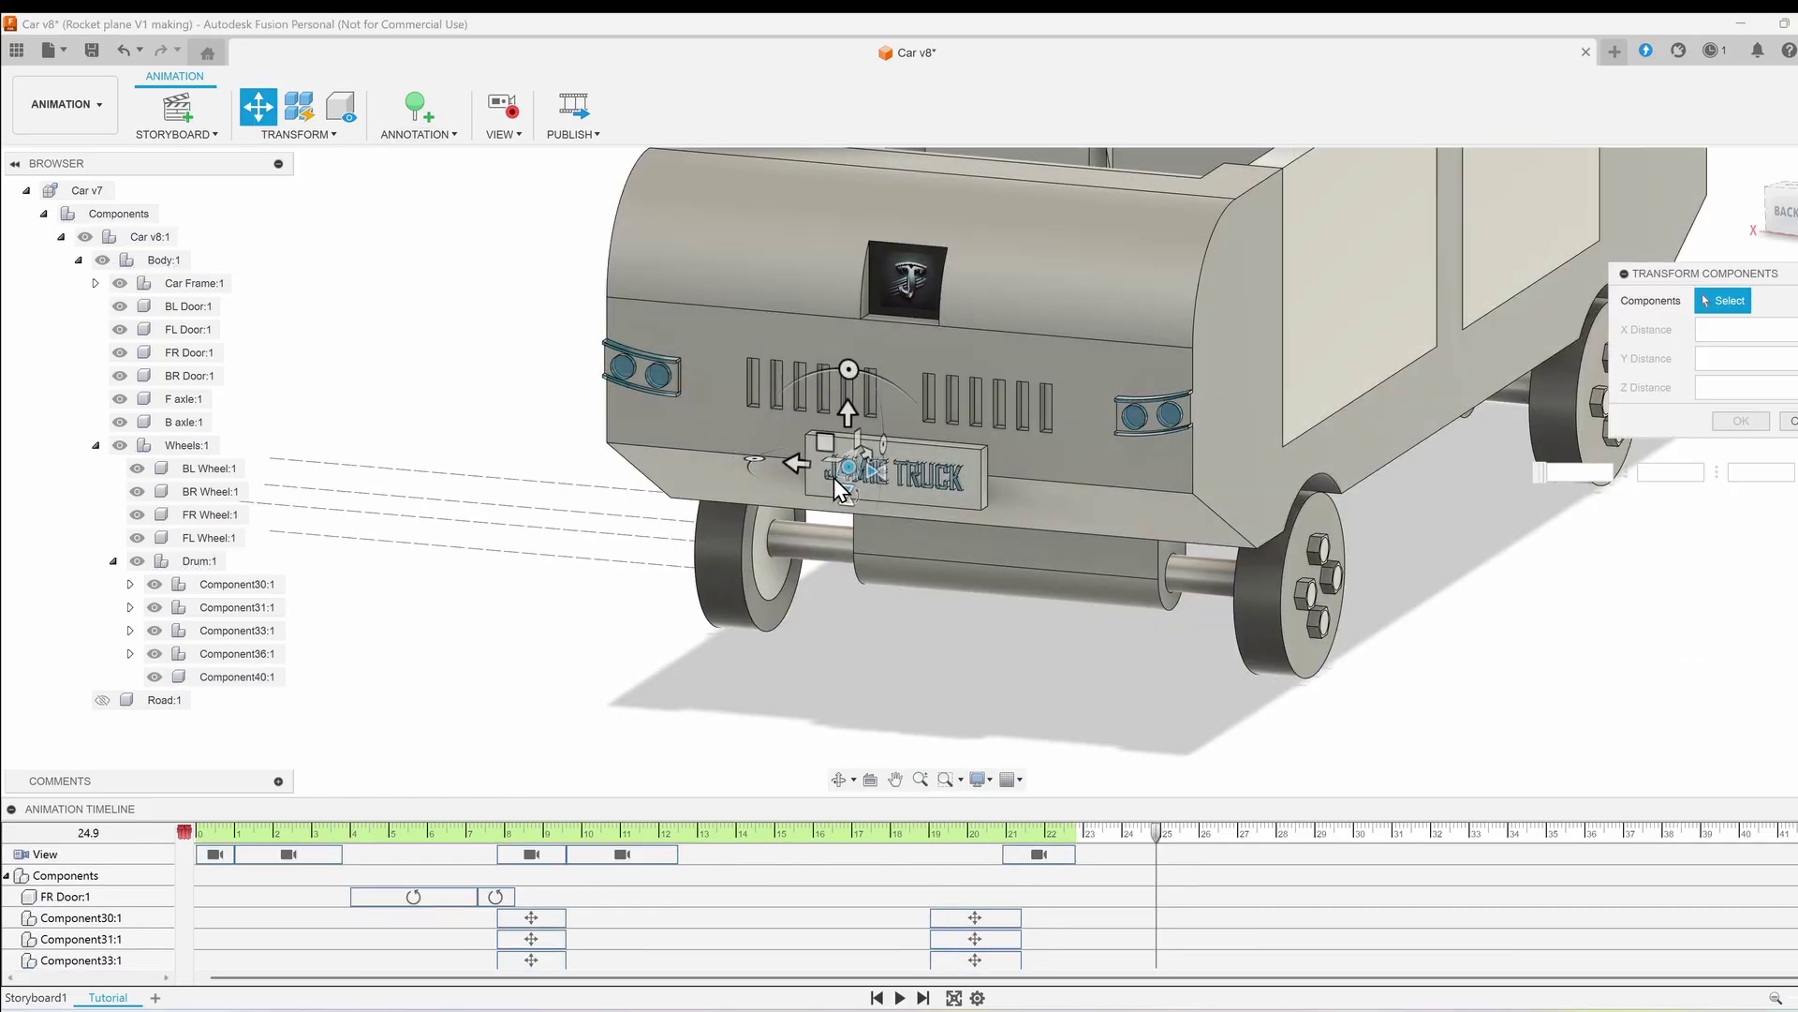
{"action": "left_click", "coordinate": [962, 471]}
{"action": "left_click", "coordinate": [940, 474]}
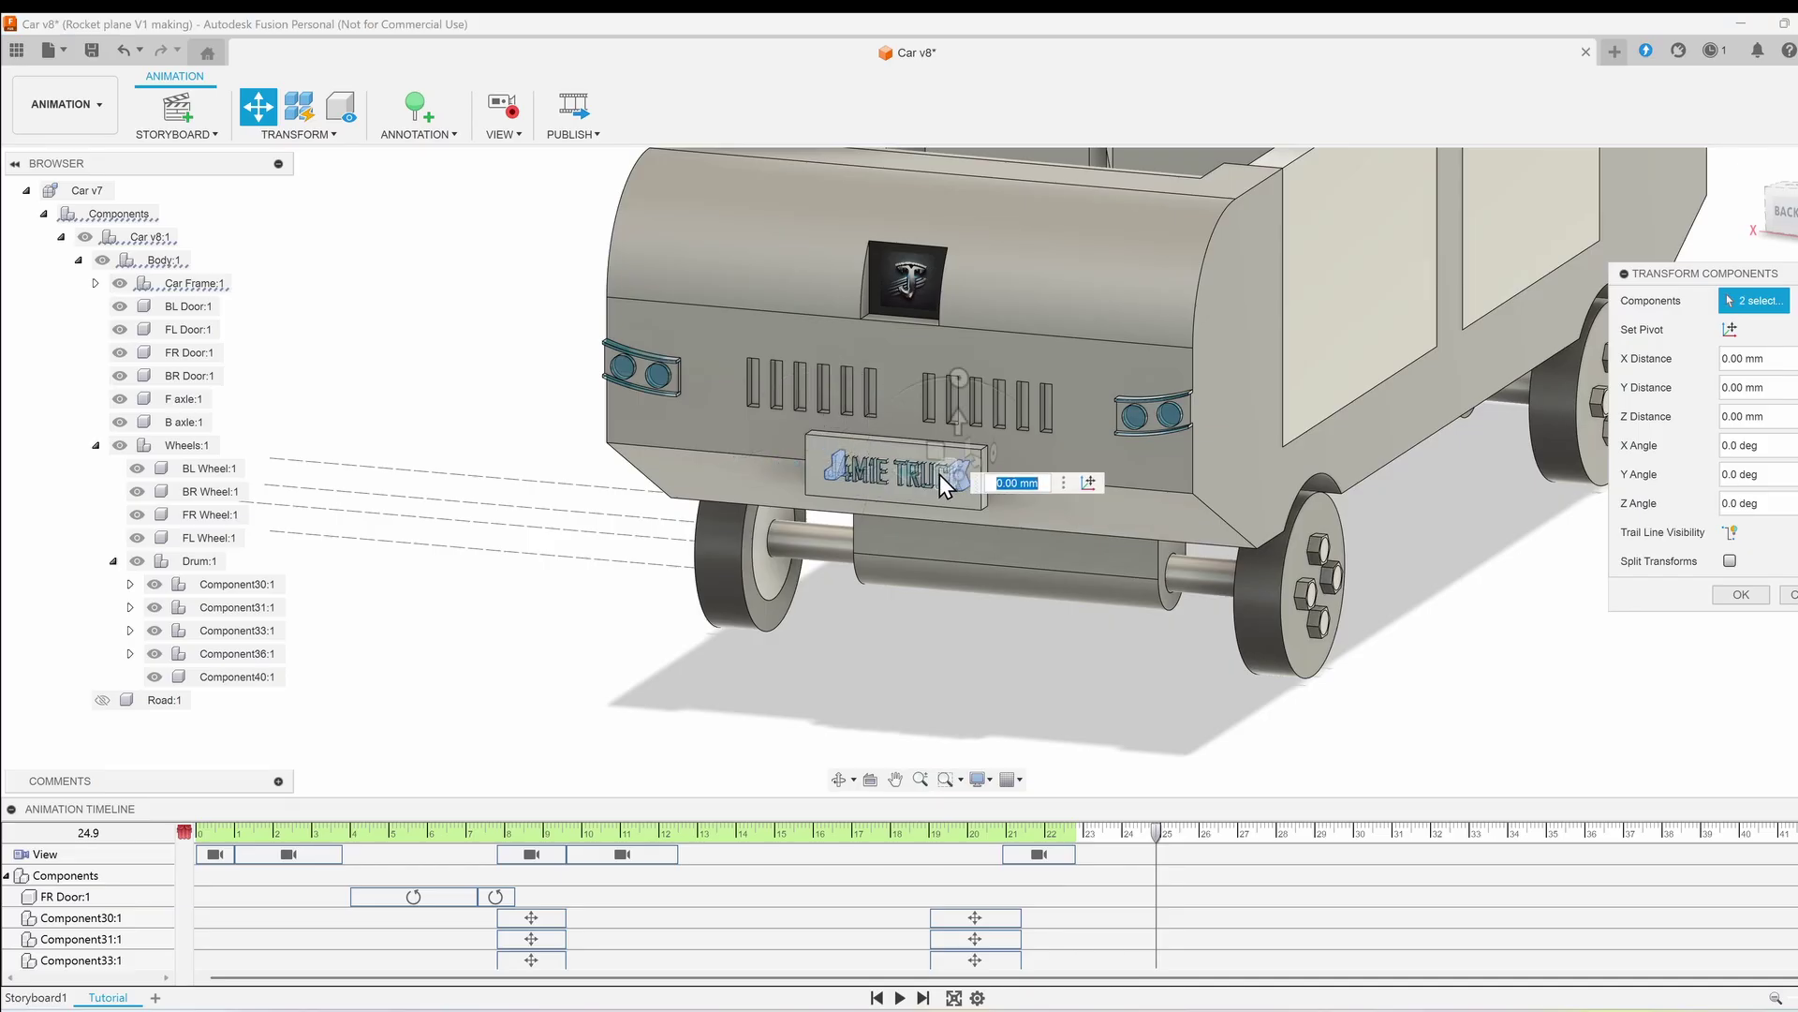
{"action": "left_click", "coordinate": [926, 475]}
{"action": "left_click", "coordinate": [914, 474]}
{"action": "left_click", "coordinate": [901, 470]}
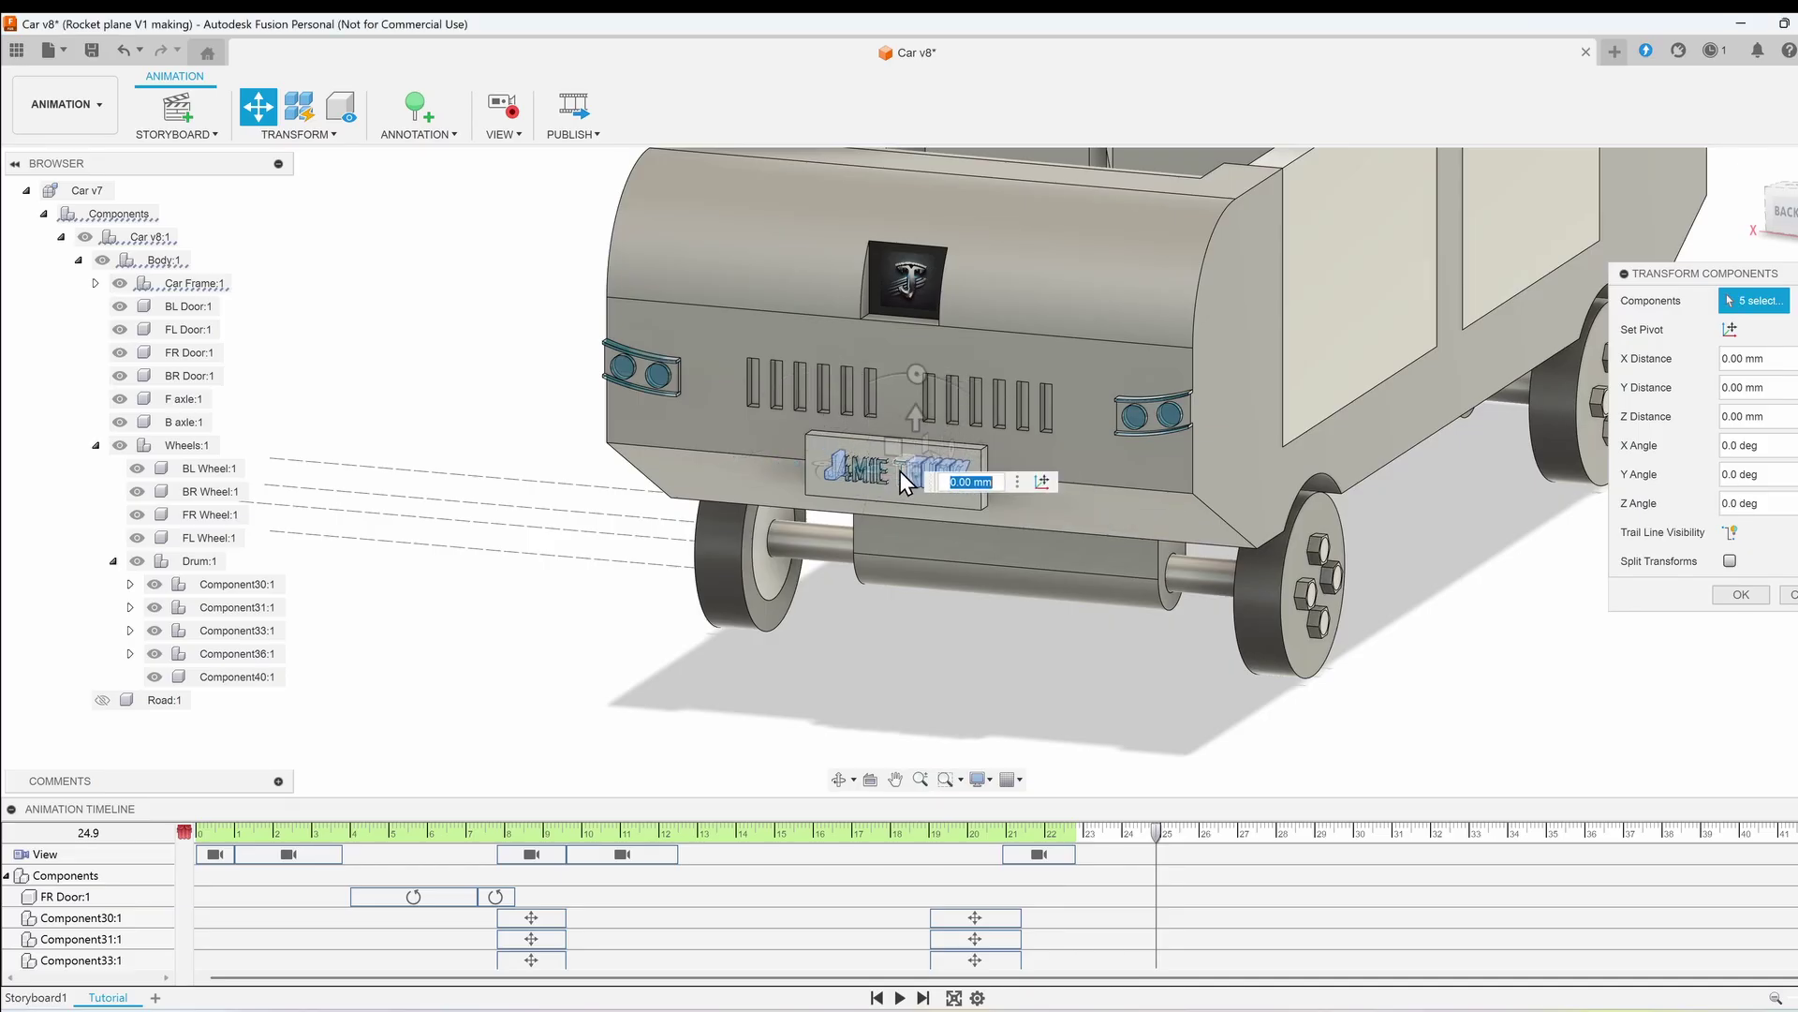
{"action": "left_click", "coordinate": [876, 475]}
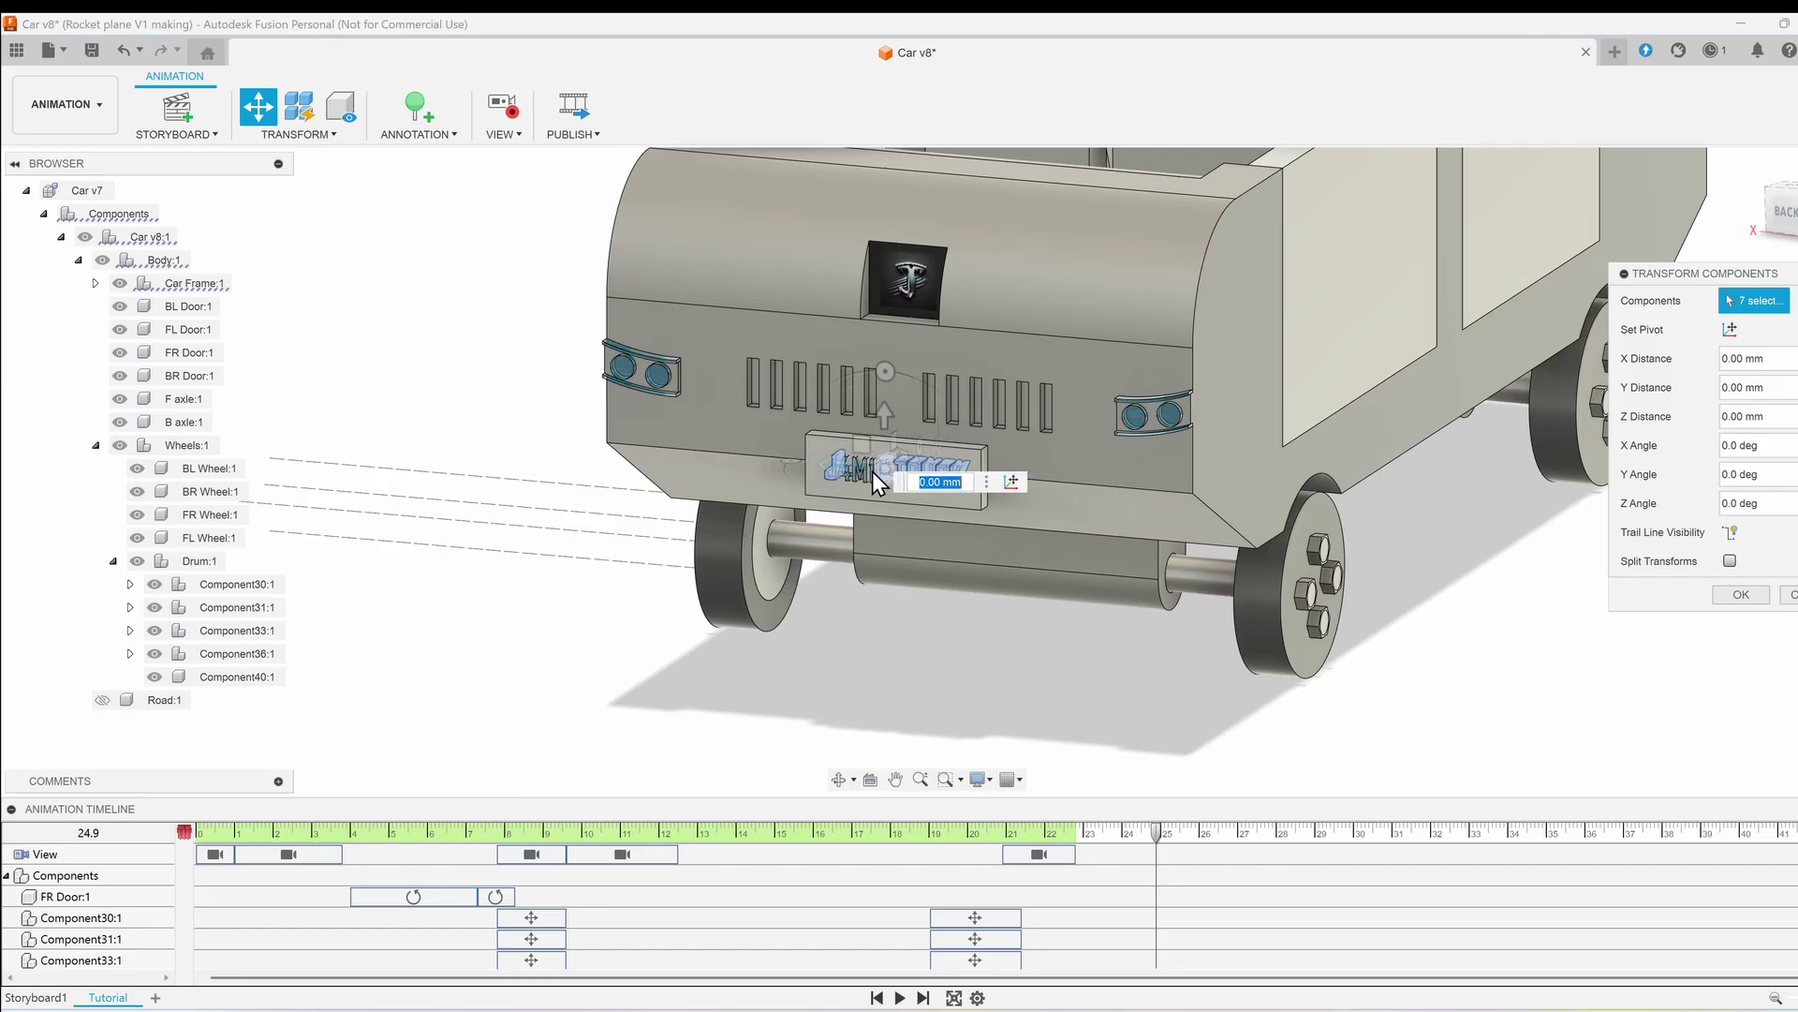
{"action": "left_click", "coordinate": [869, 470]}
{"action": "left_click", "coordinate": [854, 475]}
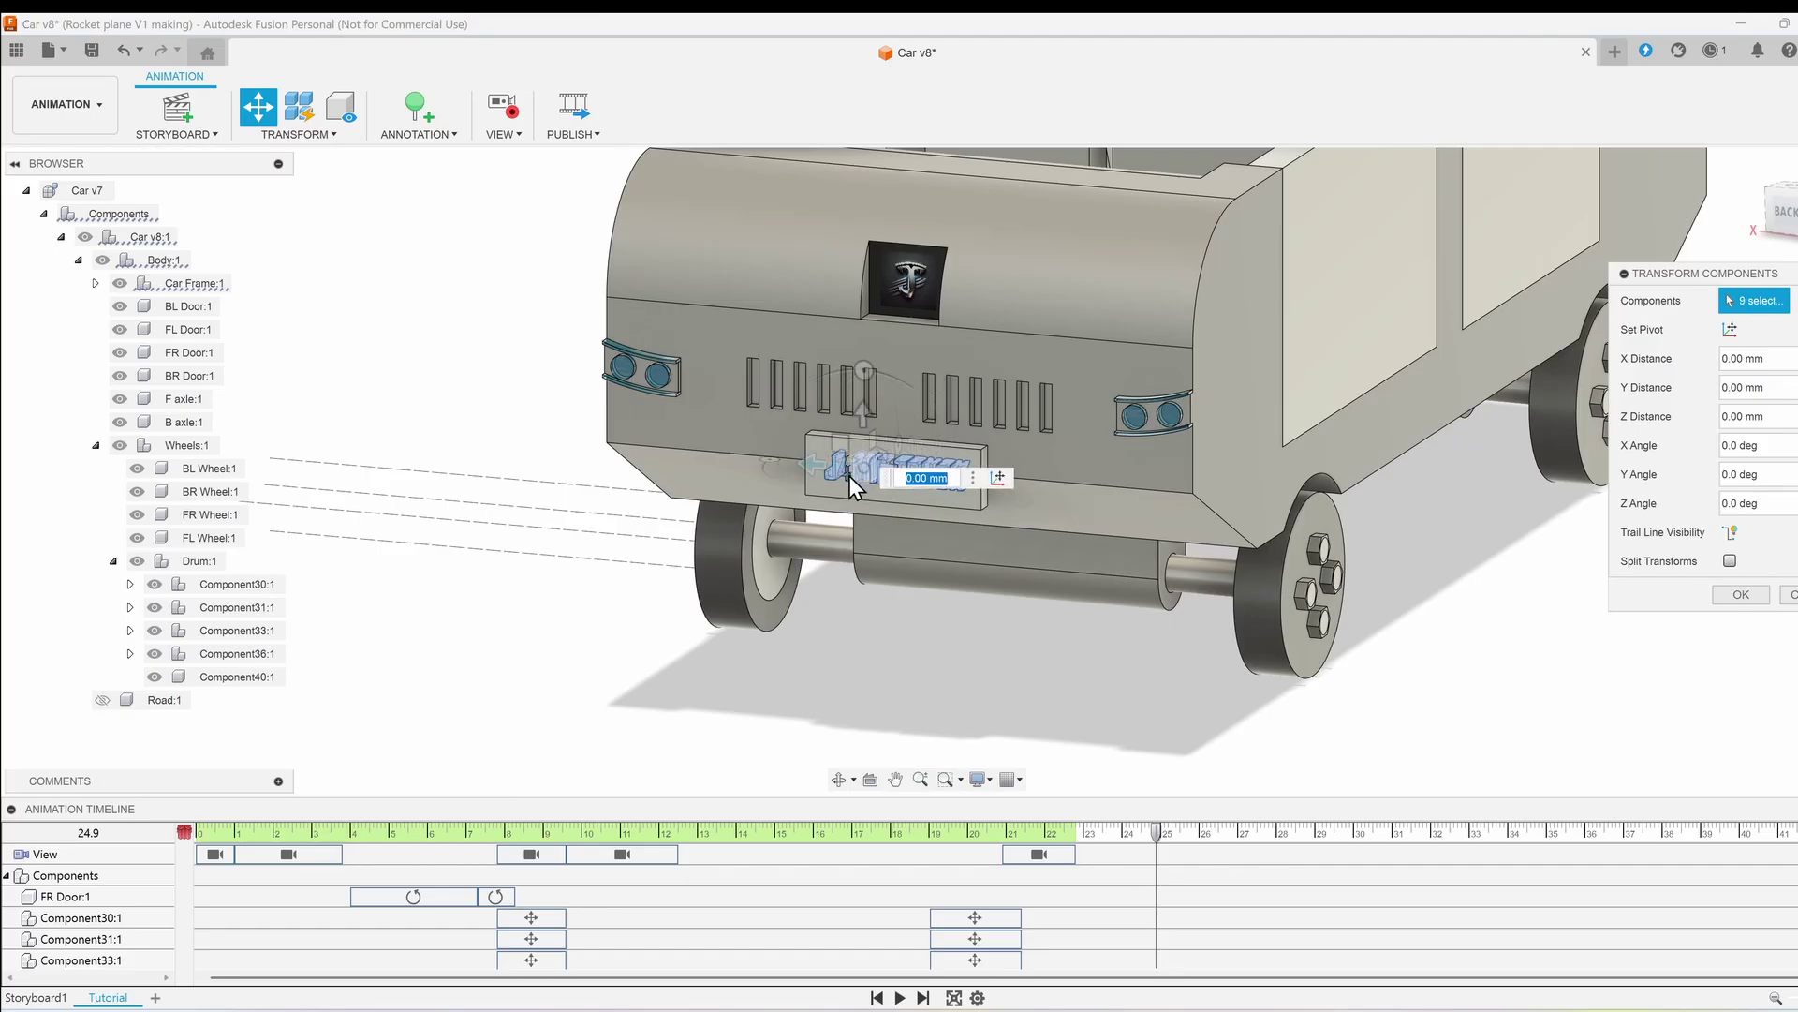
{"action": "left_click", "coordinate": [846, 474]}
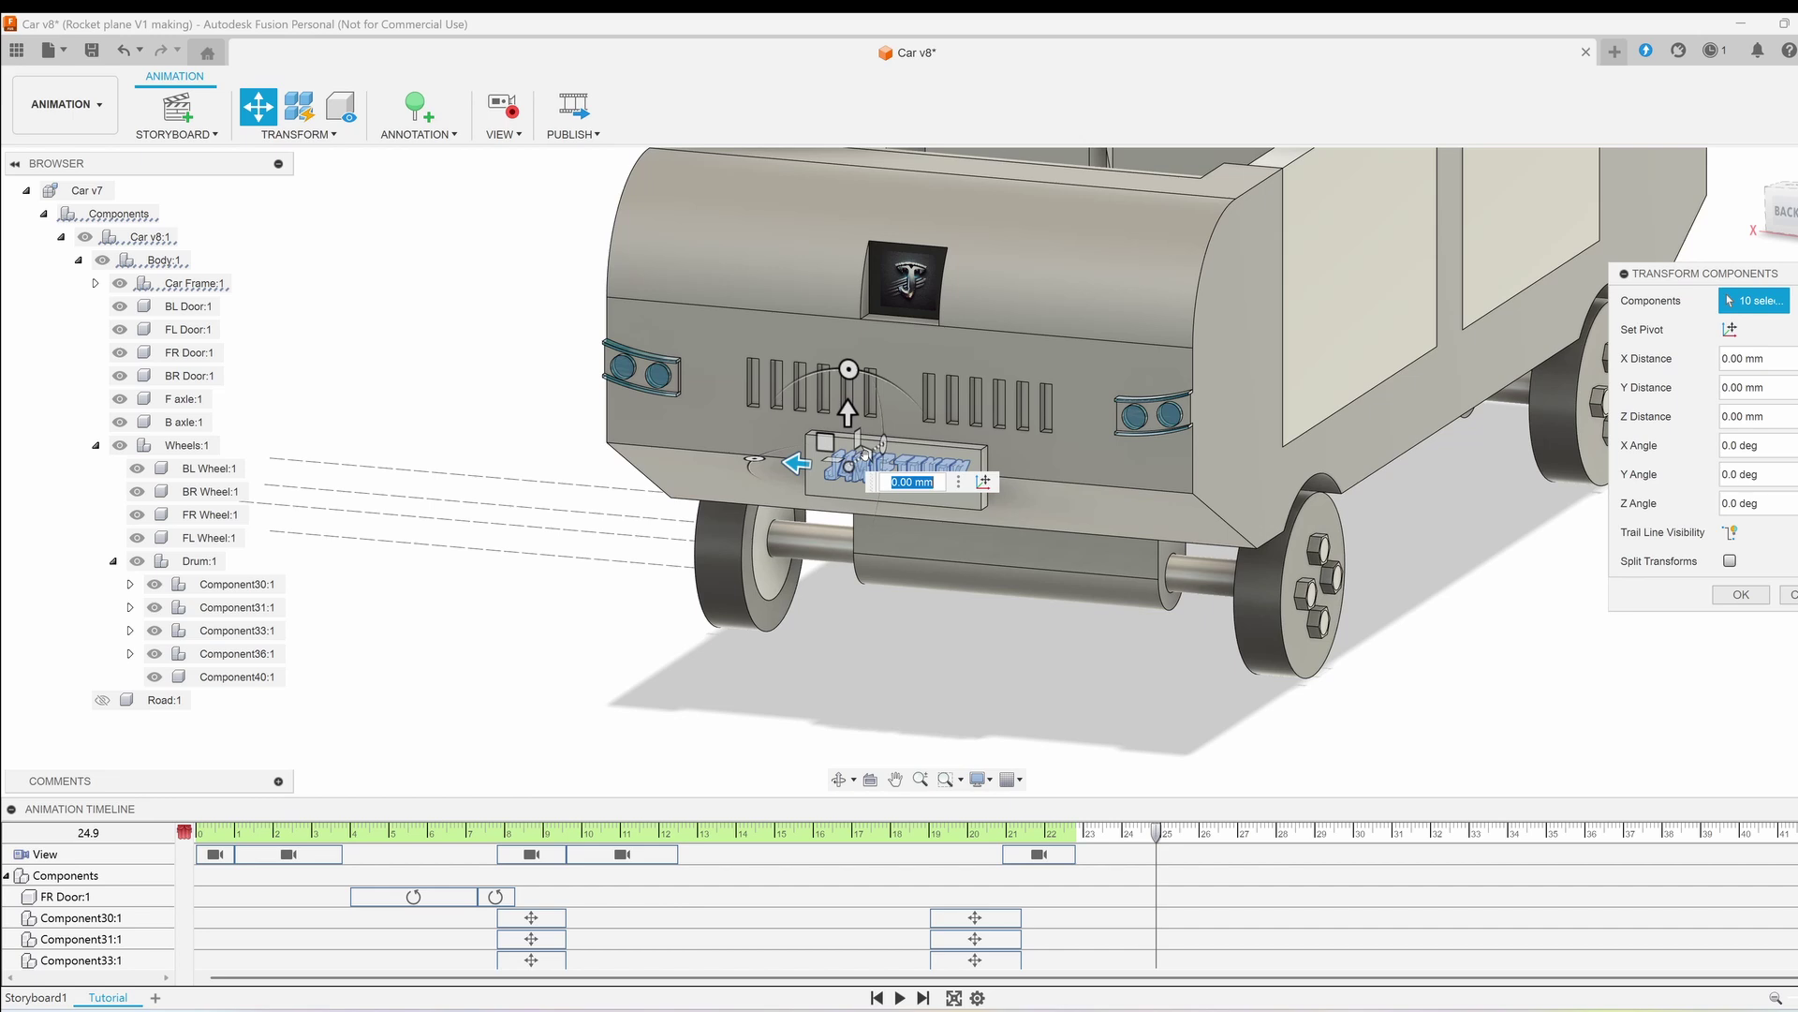
{"action": "left_click_drag", "start_coordinate": [865, 455], "coordinate": [737, 534]}
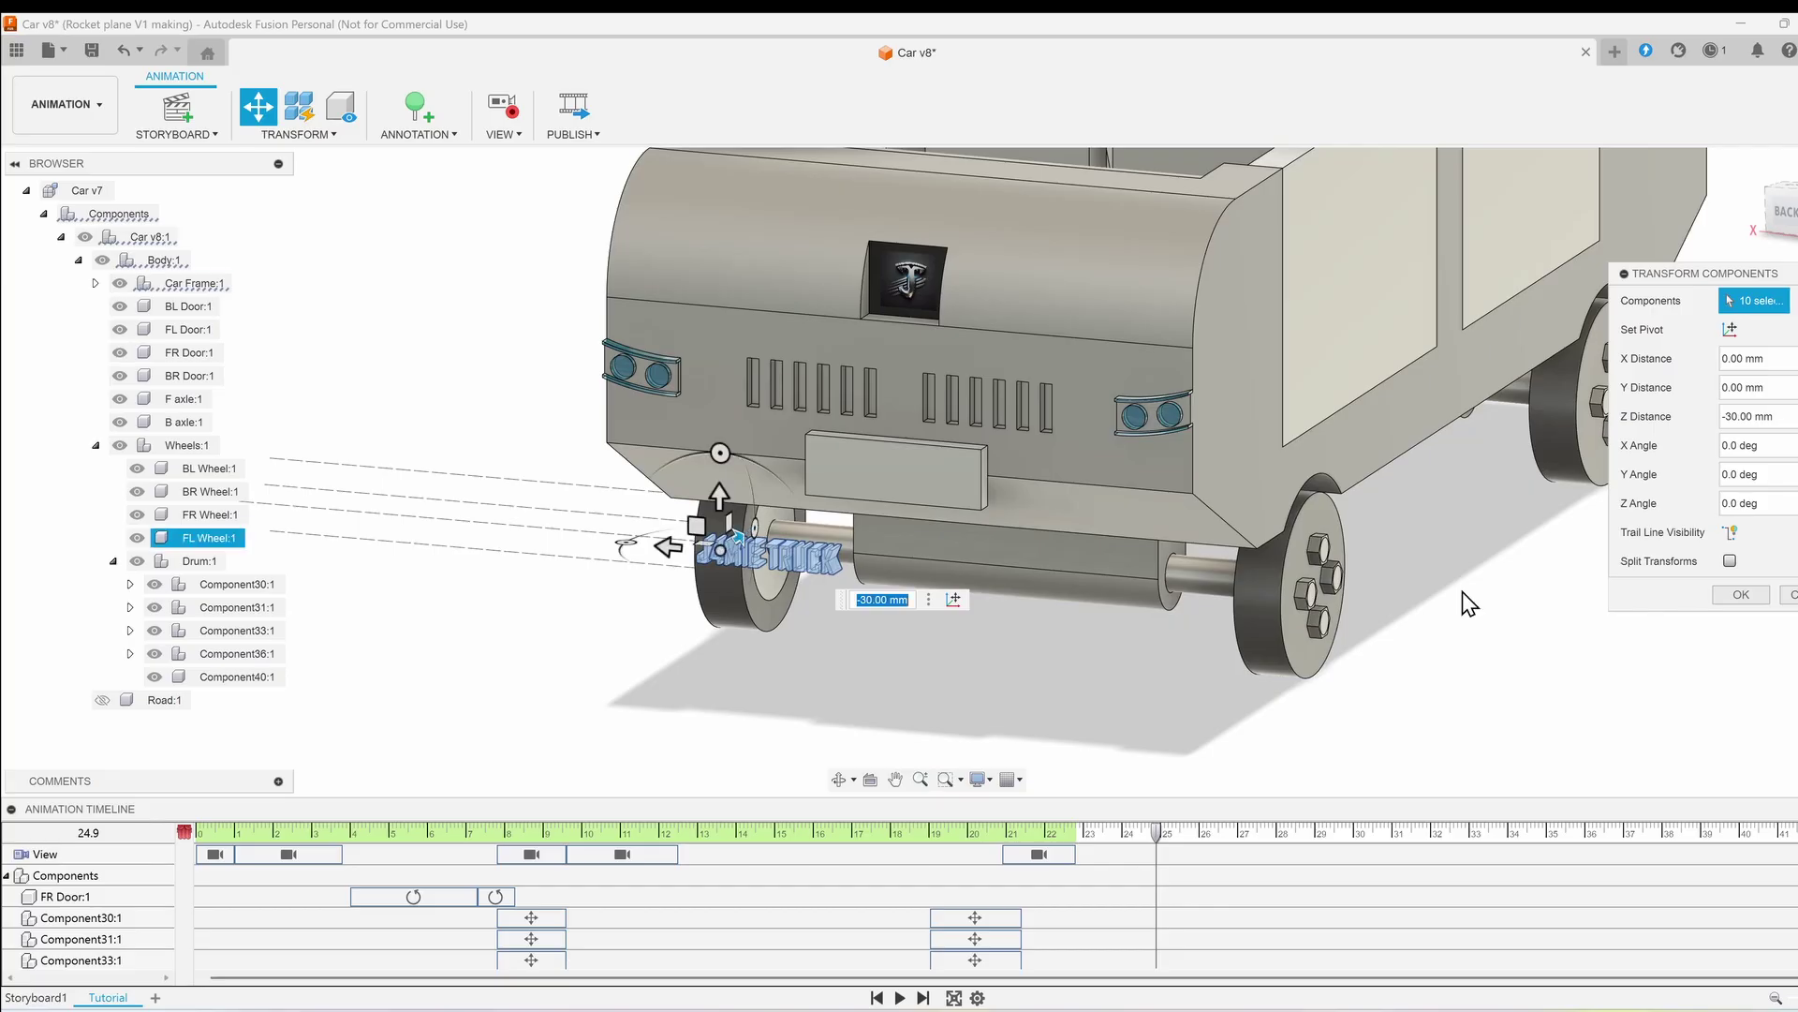
{"action": "left_click", "coordinate": [1734, 603]}
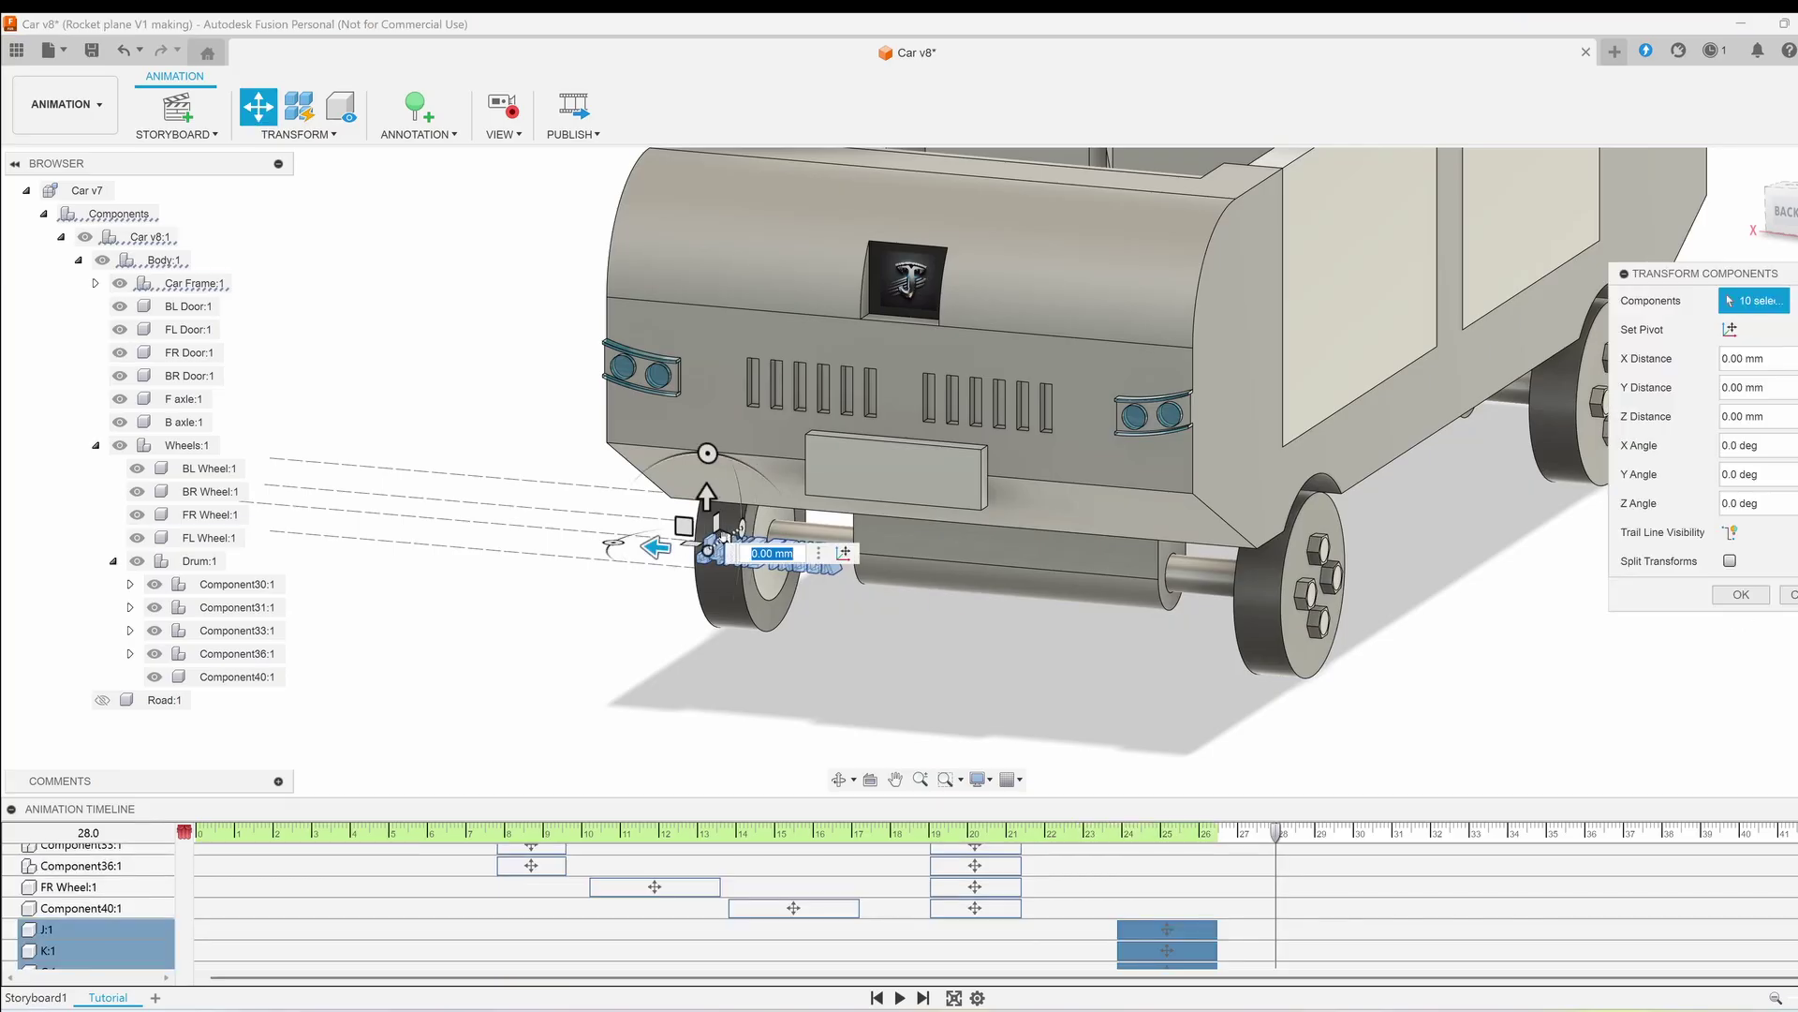
Step: At 28 s, move the ten letters back onto the number plate, and play back the animation from about 21.6 s
{"action": "left_click_drag", "start_coordinate": [739, 537], "coordinate": [864, 474]}
{"action": "left_click", "coordinate": [1751, 592]}
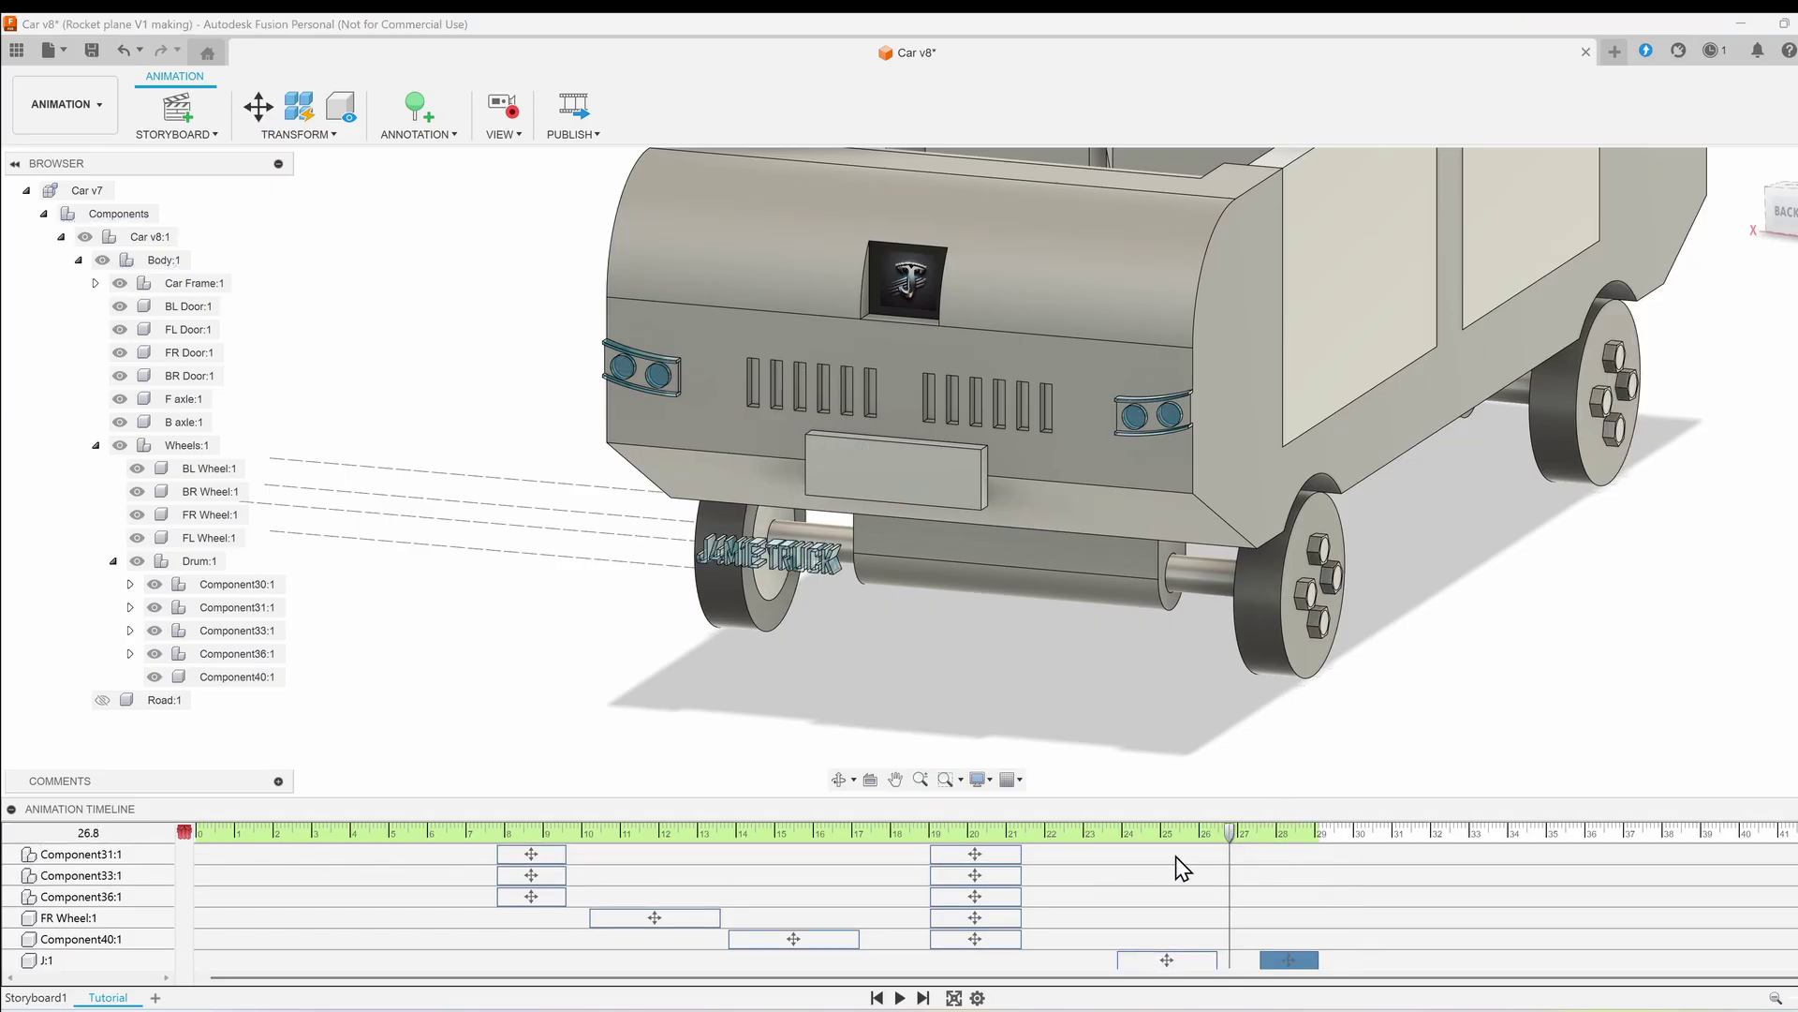
{"action": "left_click", "coordinate": [1030, 852]}
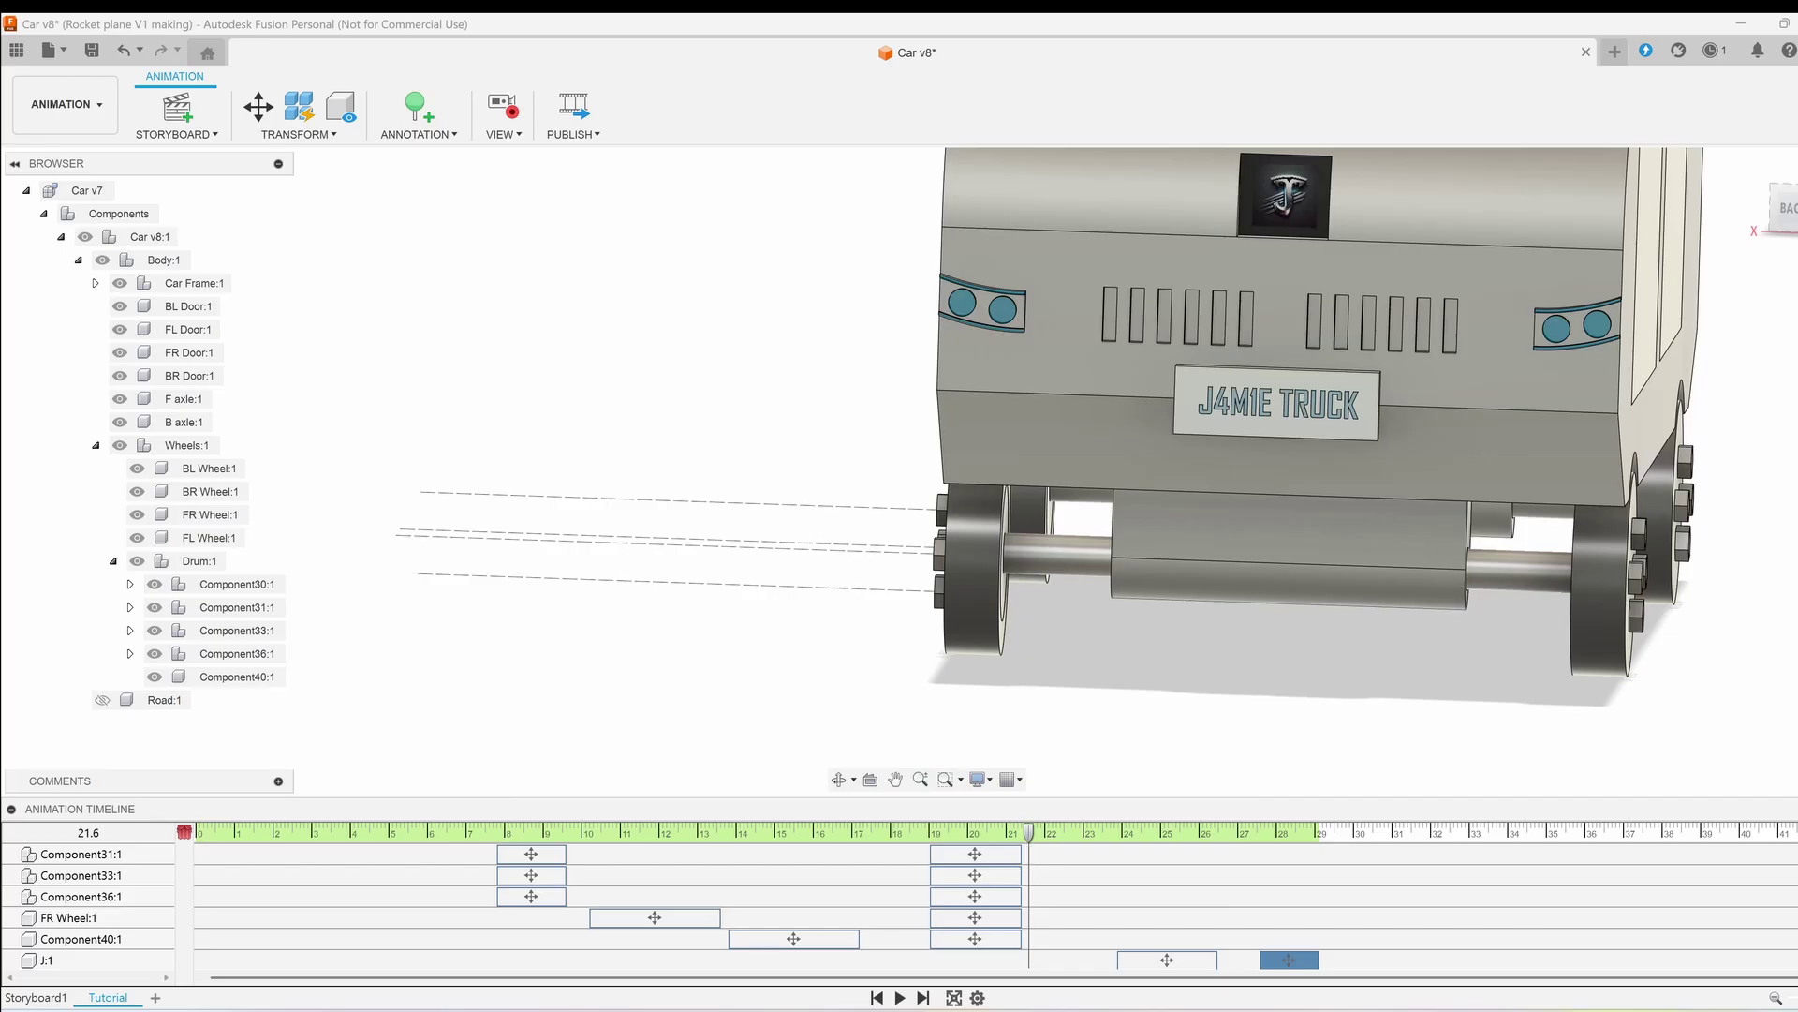
{"action": "left_click", "coordinate": [899, 998]}
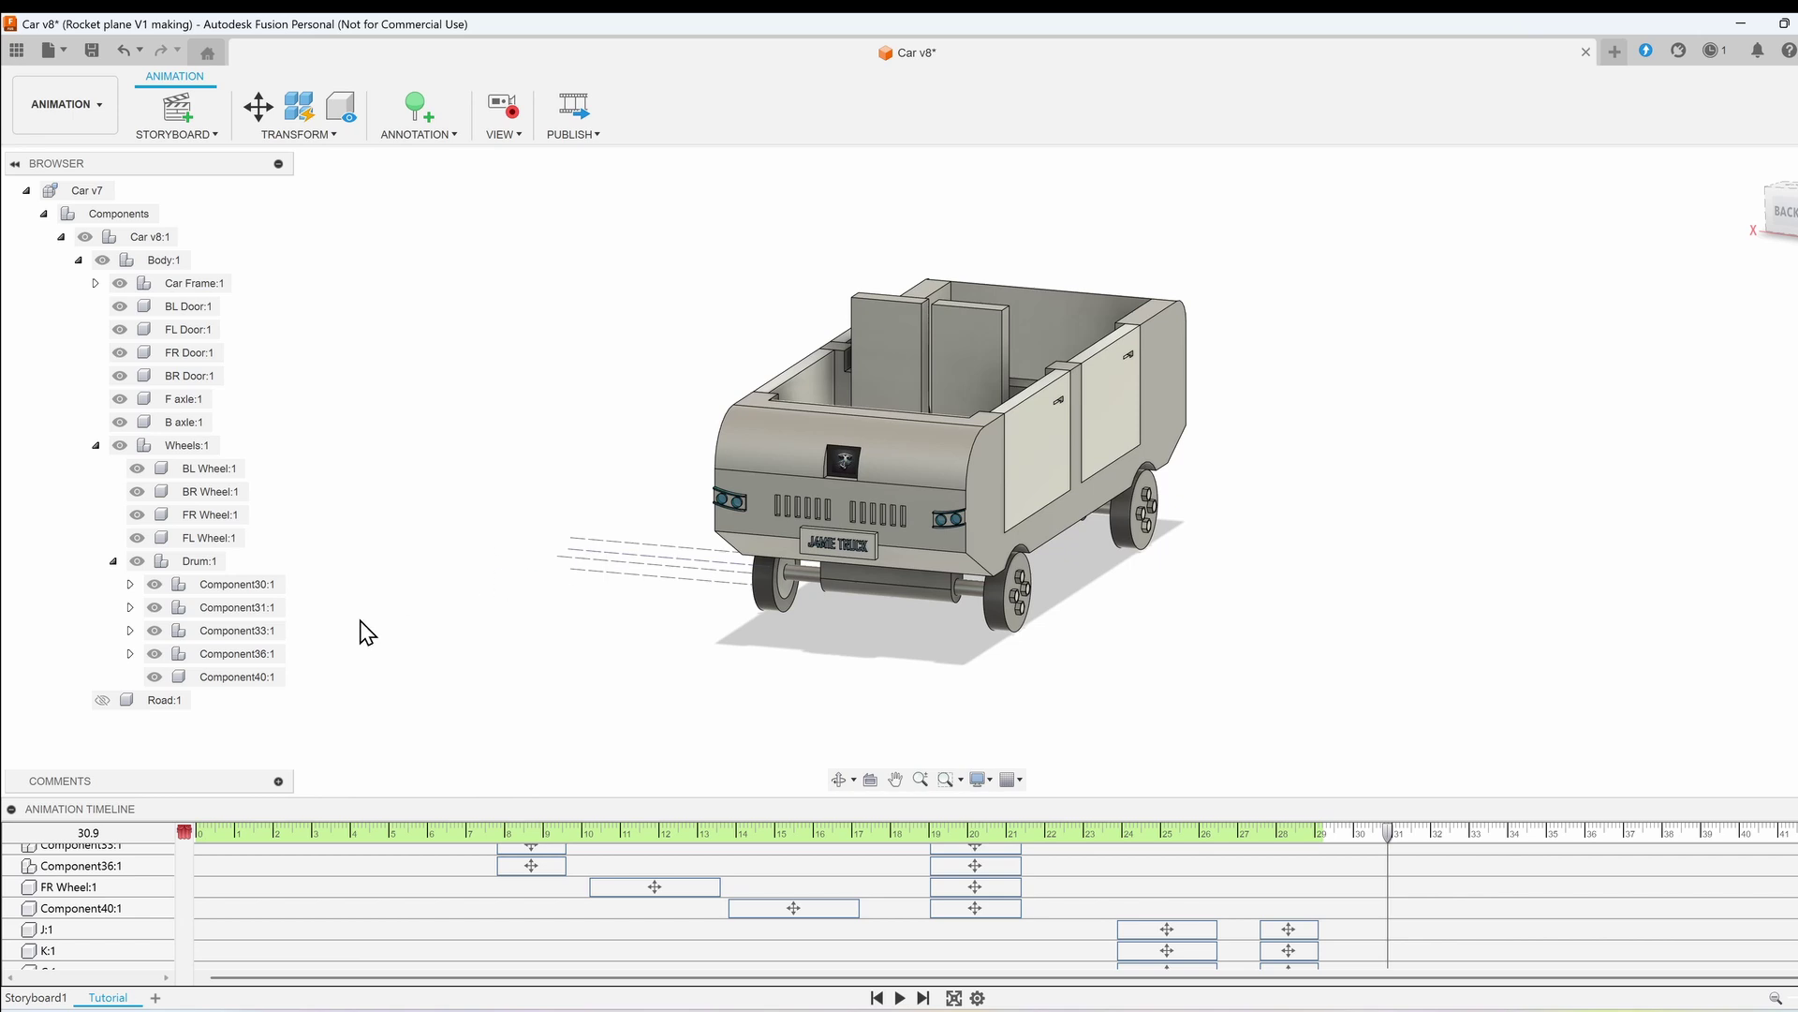
Step: Make Road:1 visible at 30.9 s and shift its visibility change to about 31.6 s on the timeline
{"action": "left_click", "coordinate": [166, 701]}
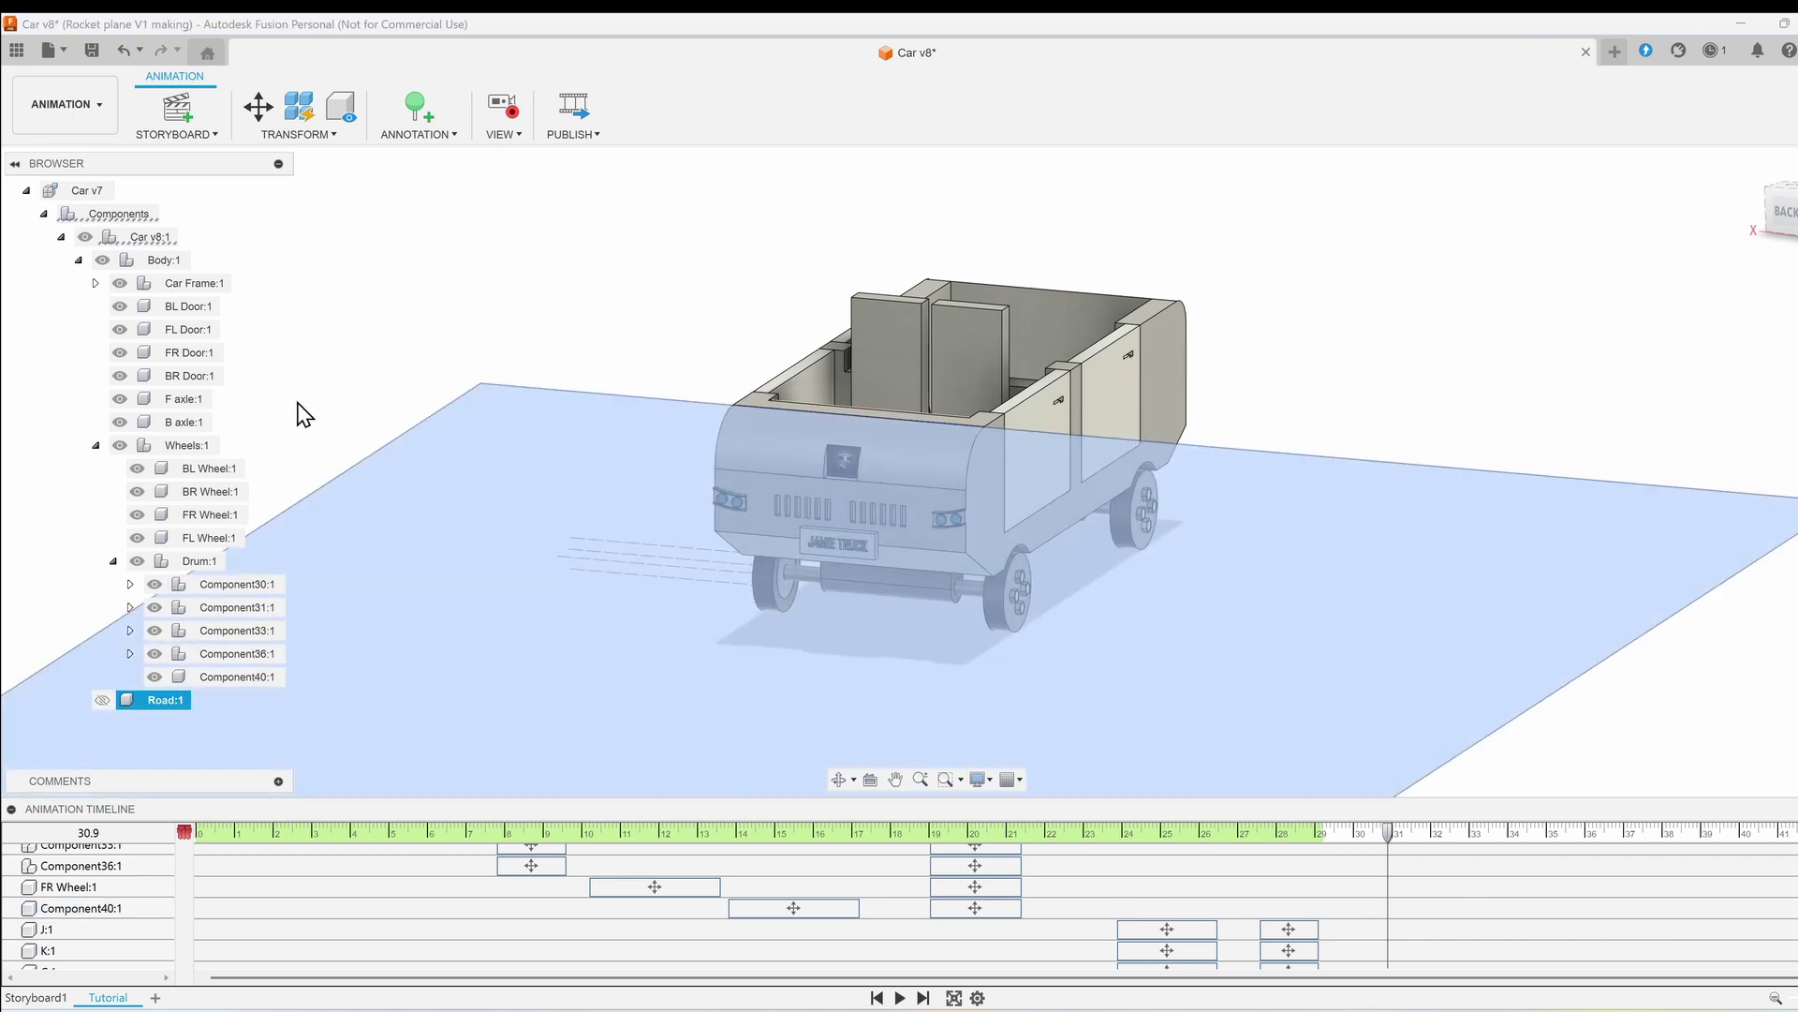
{"action": "left_click", "coordinate": [342, 119]}
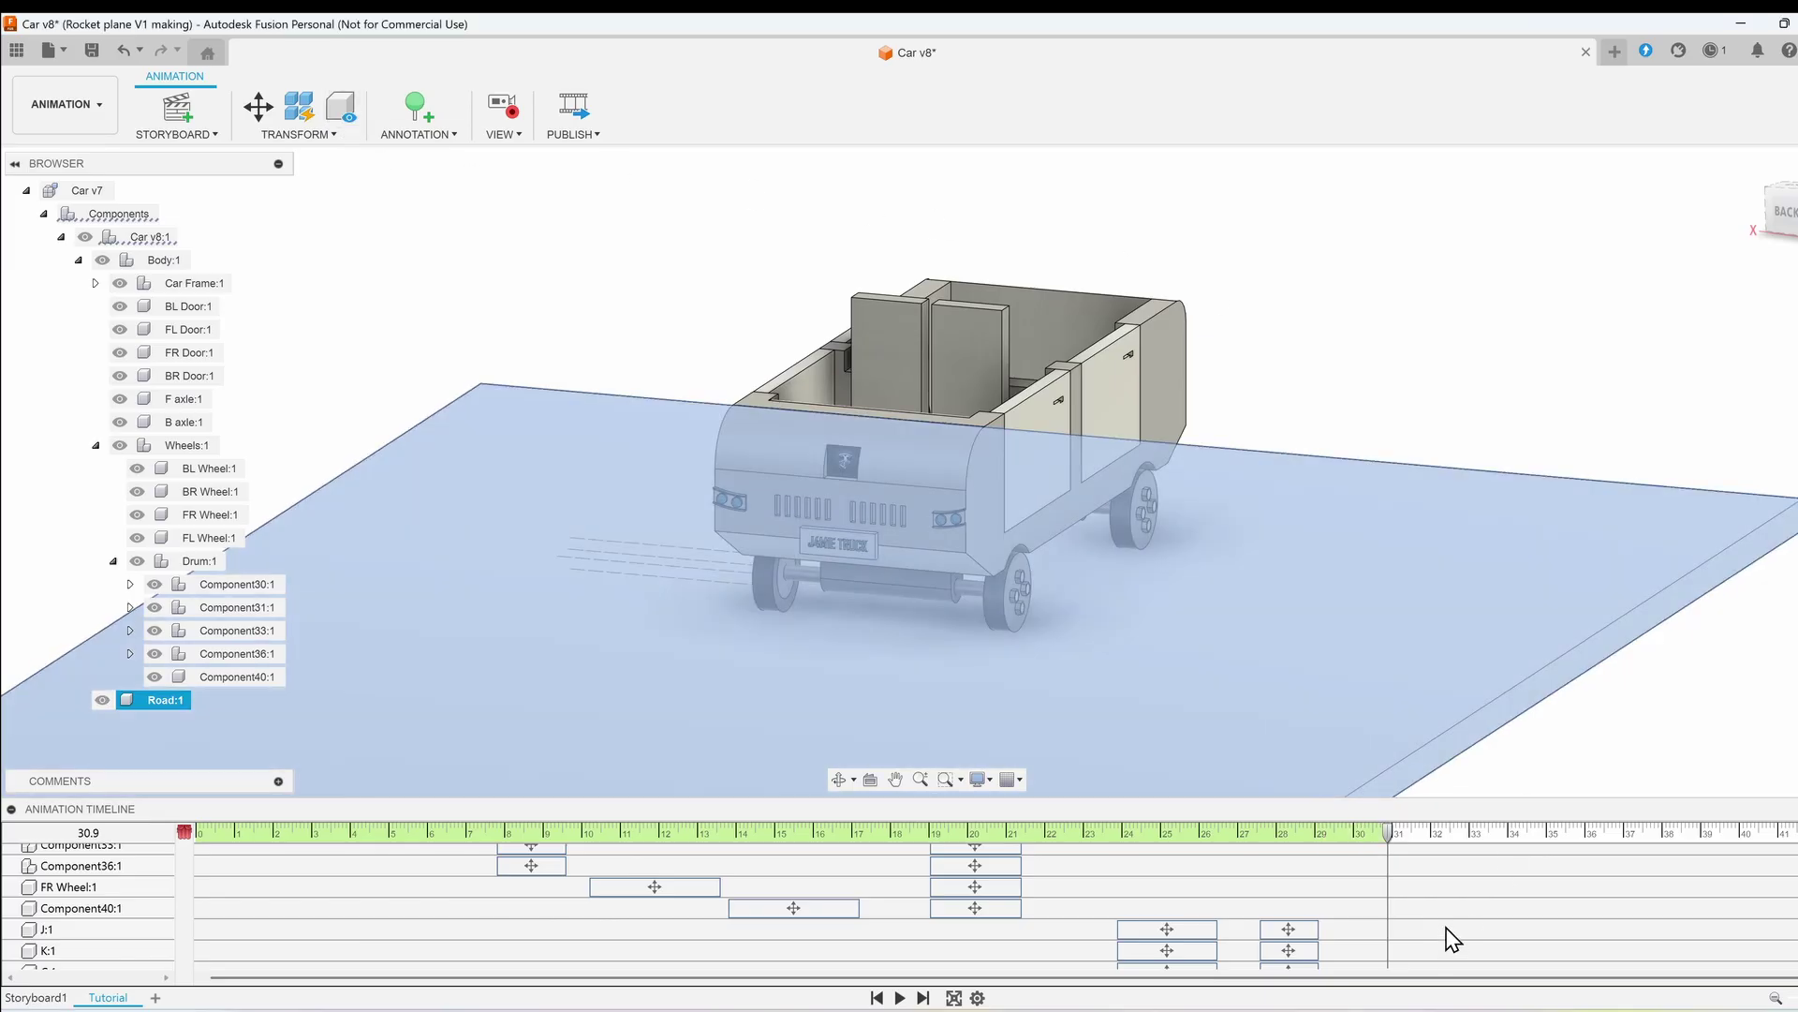
{"action": "scroll", "coordinate": [1447, 932], "scroll_direction": "down", "scroll_amount": 5}
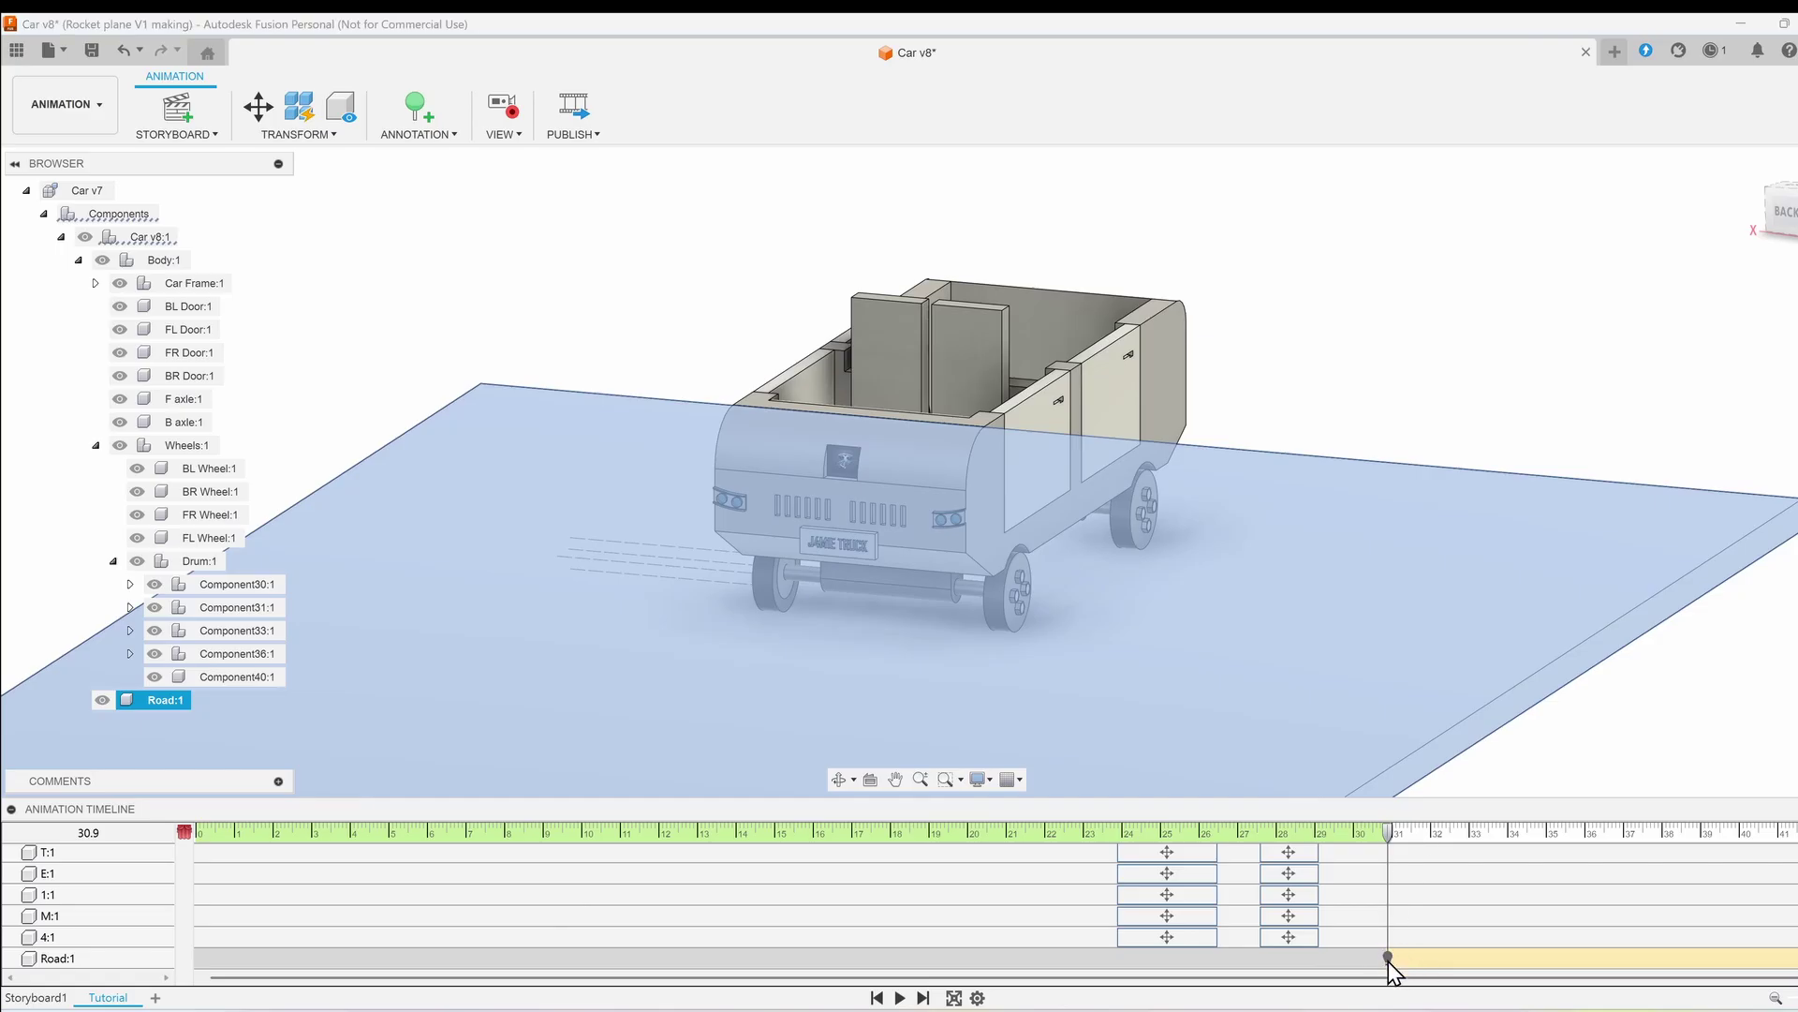
{"action": "mouse_move", "coordinate": [1383, 950]}
{"action": "left_mouse_down"}
{"action": "mouse_move", "coordinate": [1357, 949]}
{"action": "mouse_move", "coordinate": [1414, 955]}
{"action": "left_mouse_up"}
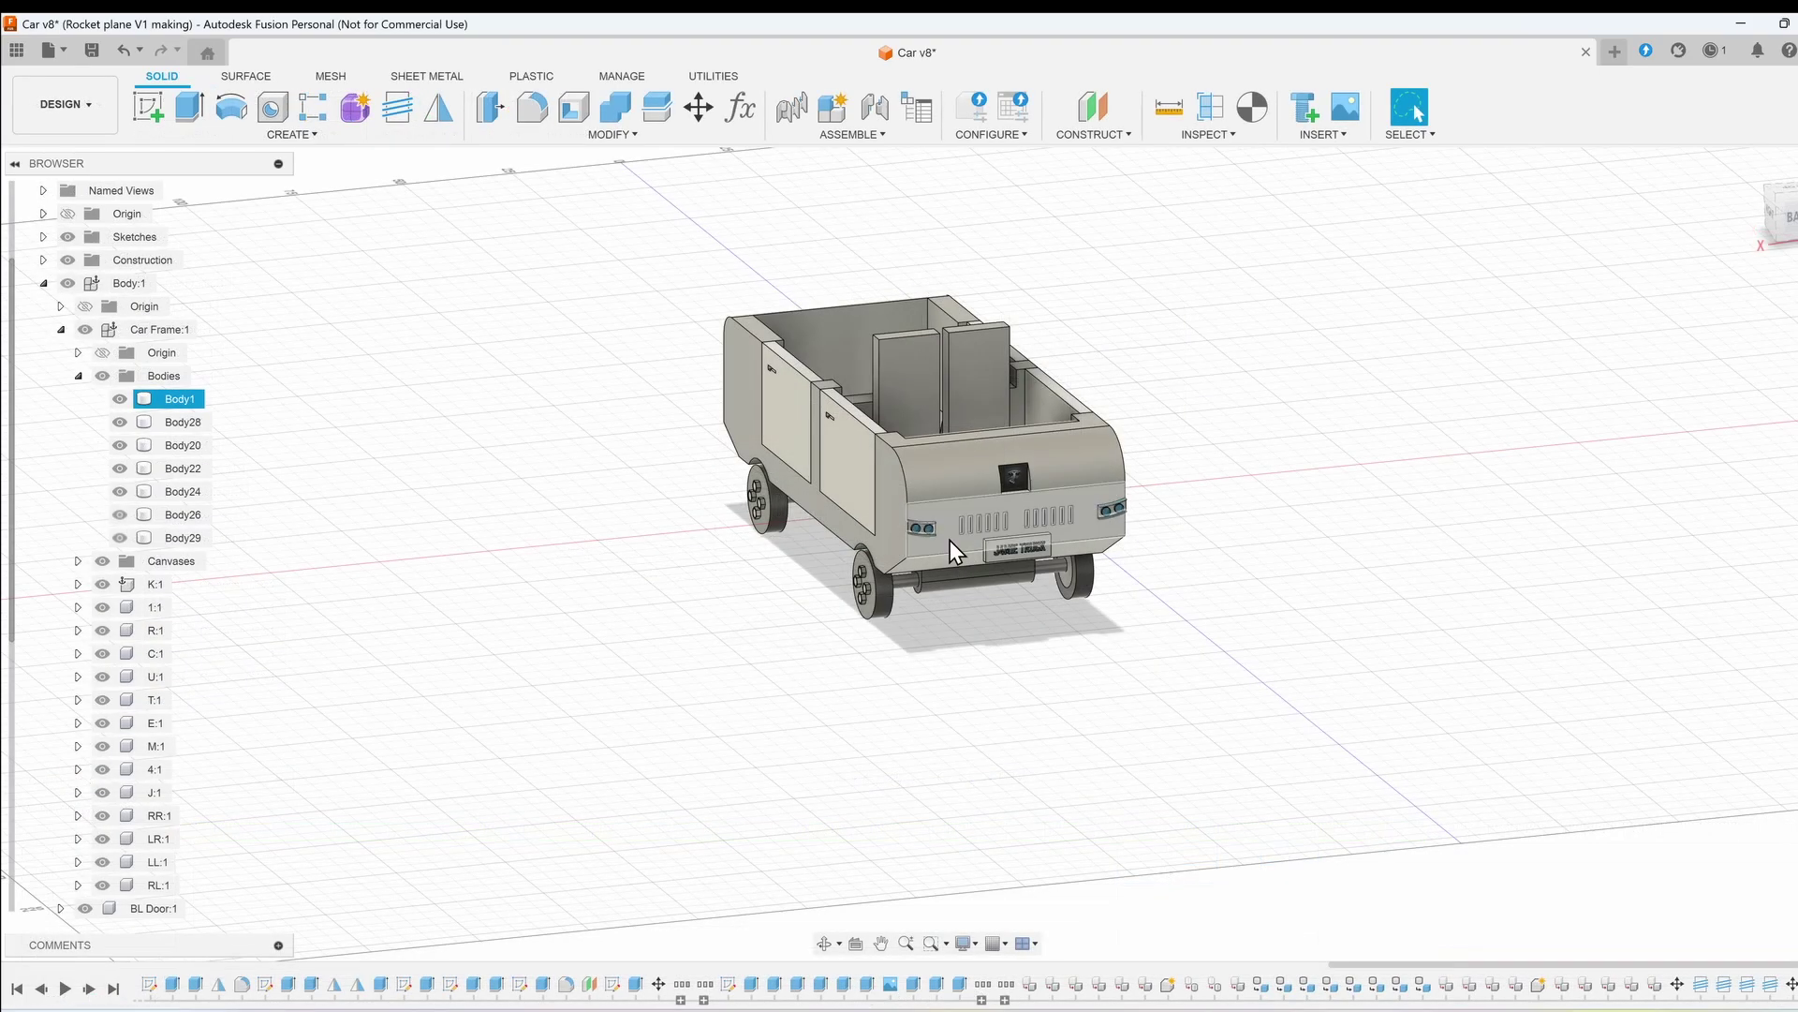
Step: In the Car Frame, create a component from Body22, the upper trim of the headlight
{"action": "scroll", "coordinate": [951, 527], "scroll_direction": "up", "scroll_amount": 4}
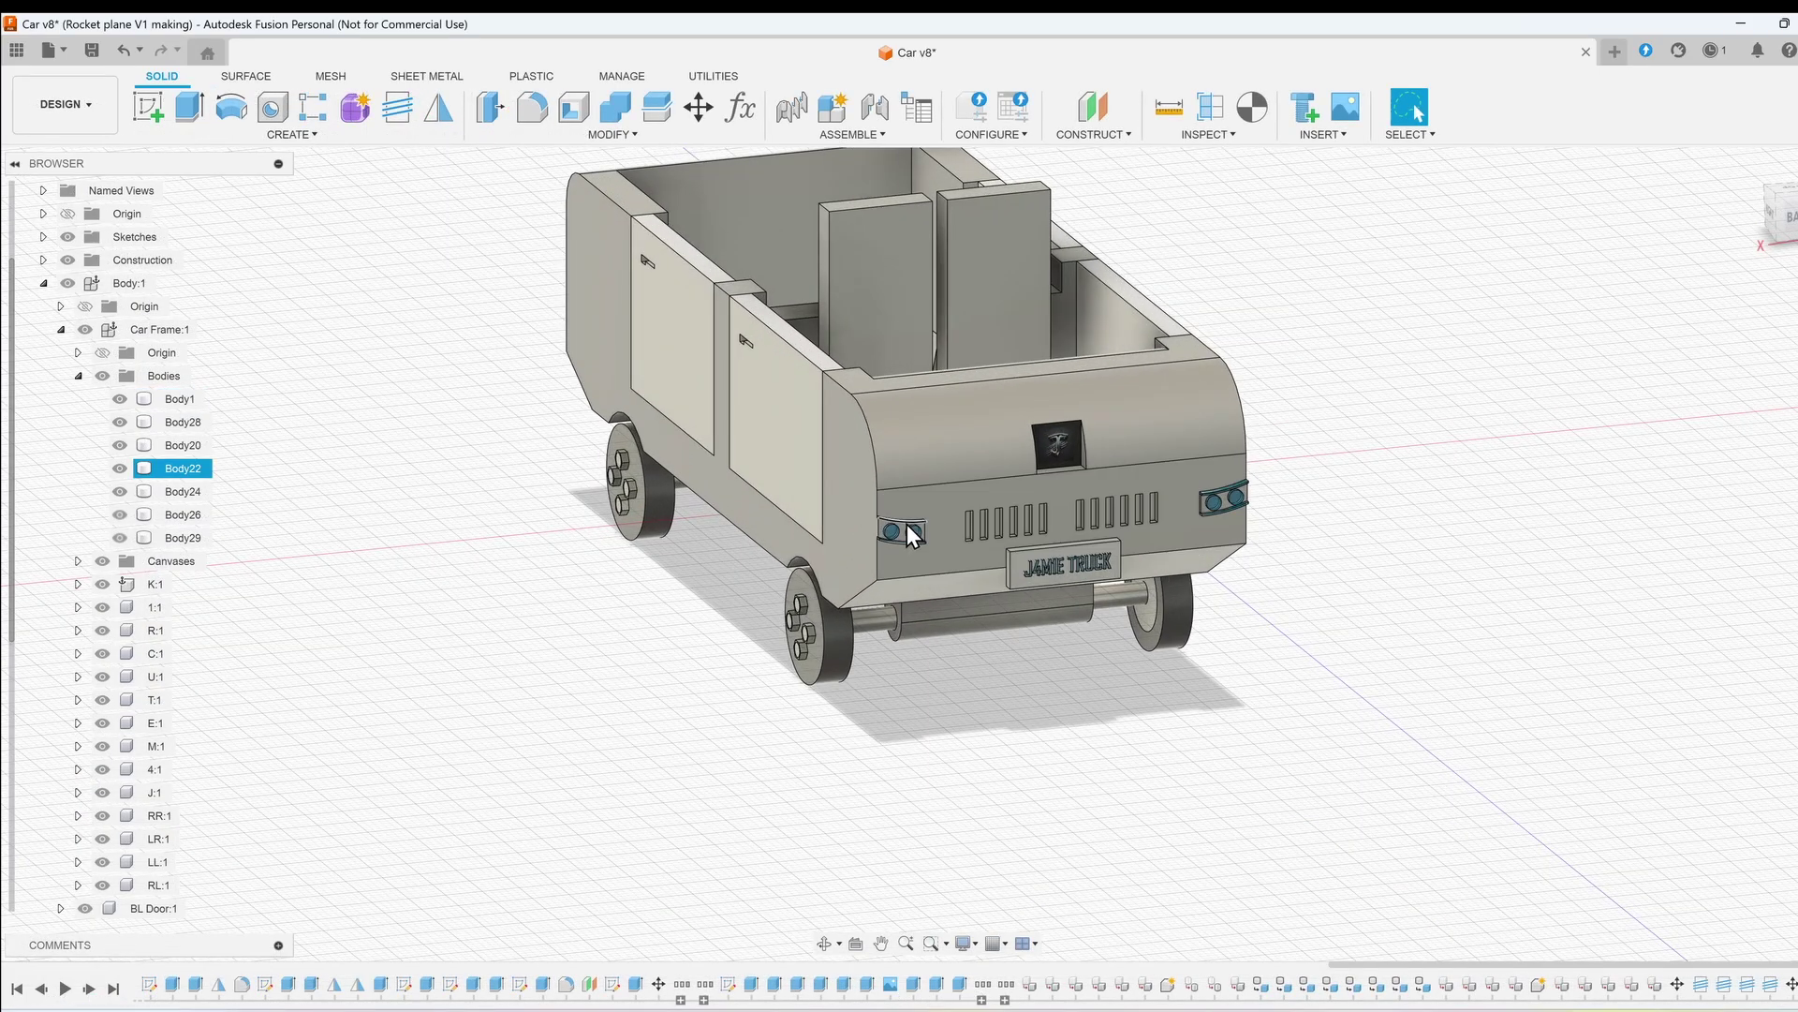
{"action": "scroll", "coordinate": [907, 525], "scroll_direction": "up", "scroll_amount": 8}
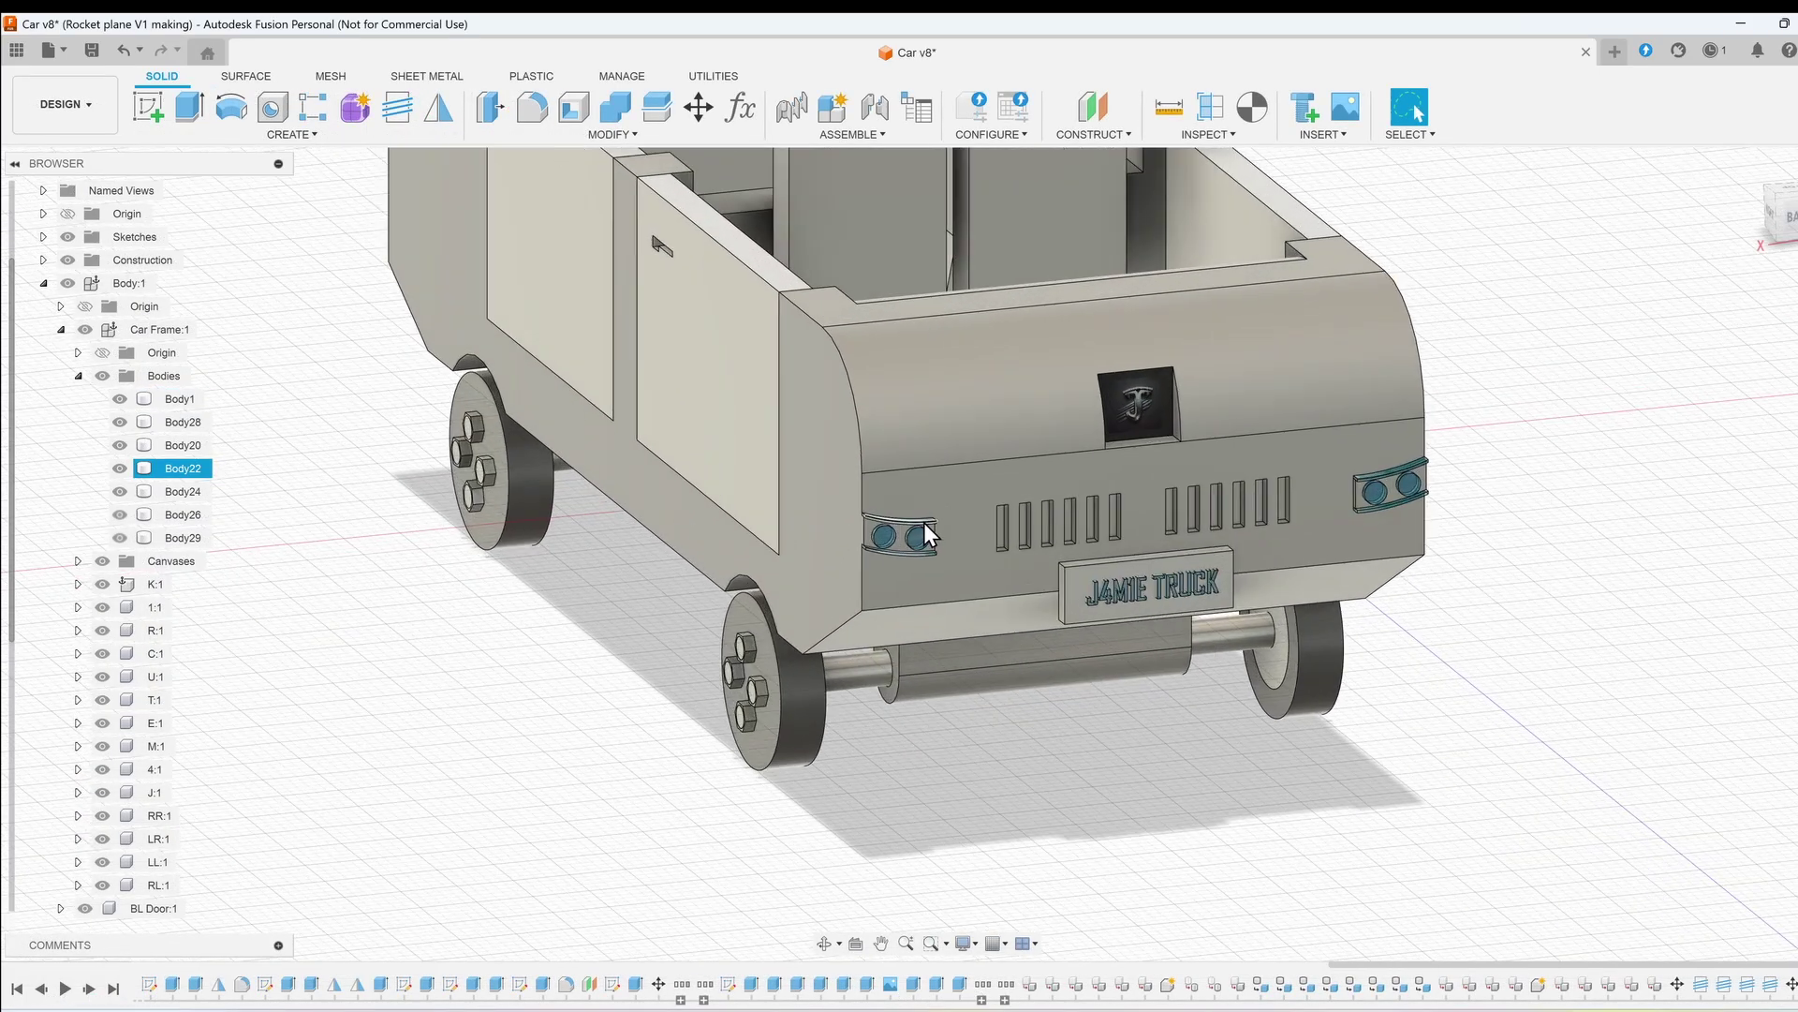
{"action": "scroll", "coordinate": [899, 520], "scroll_direction": "up", "scroll_amount": 2}
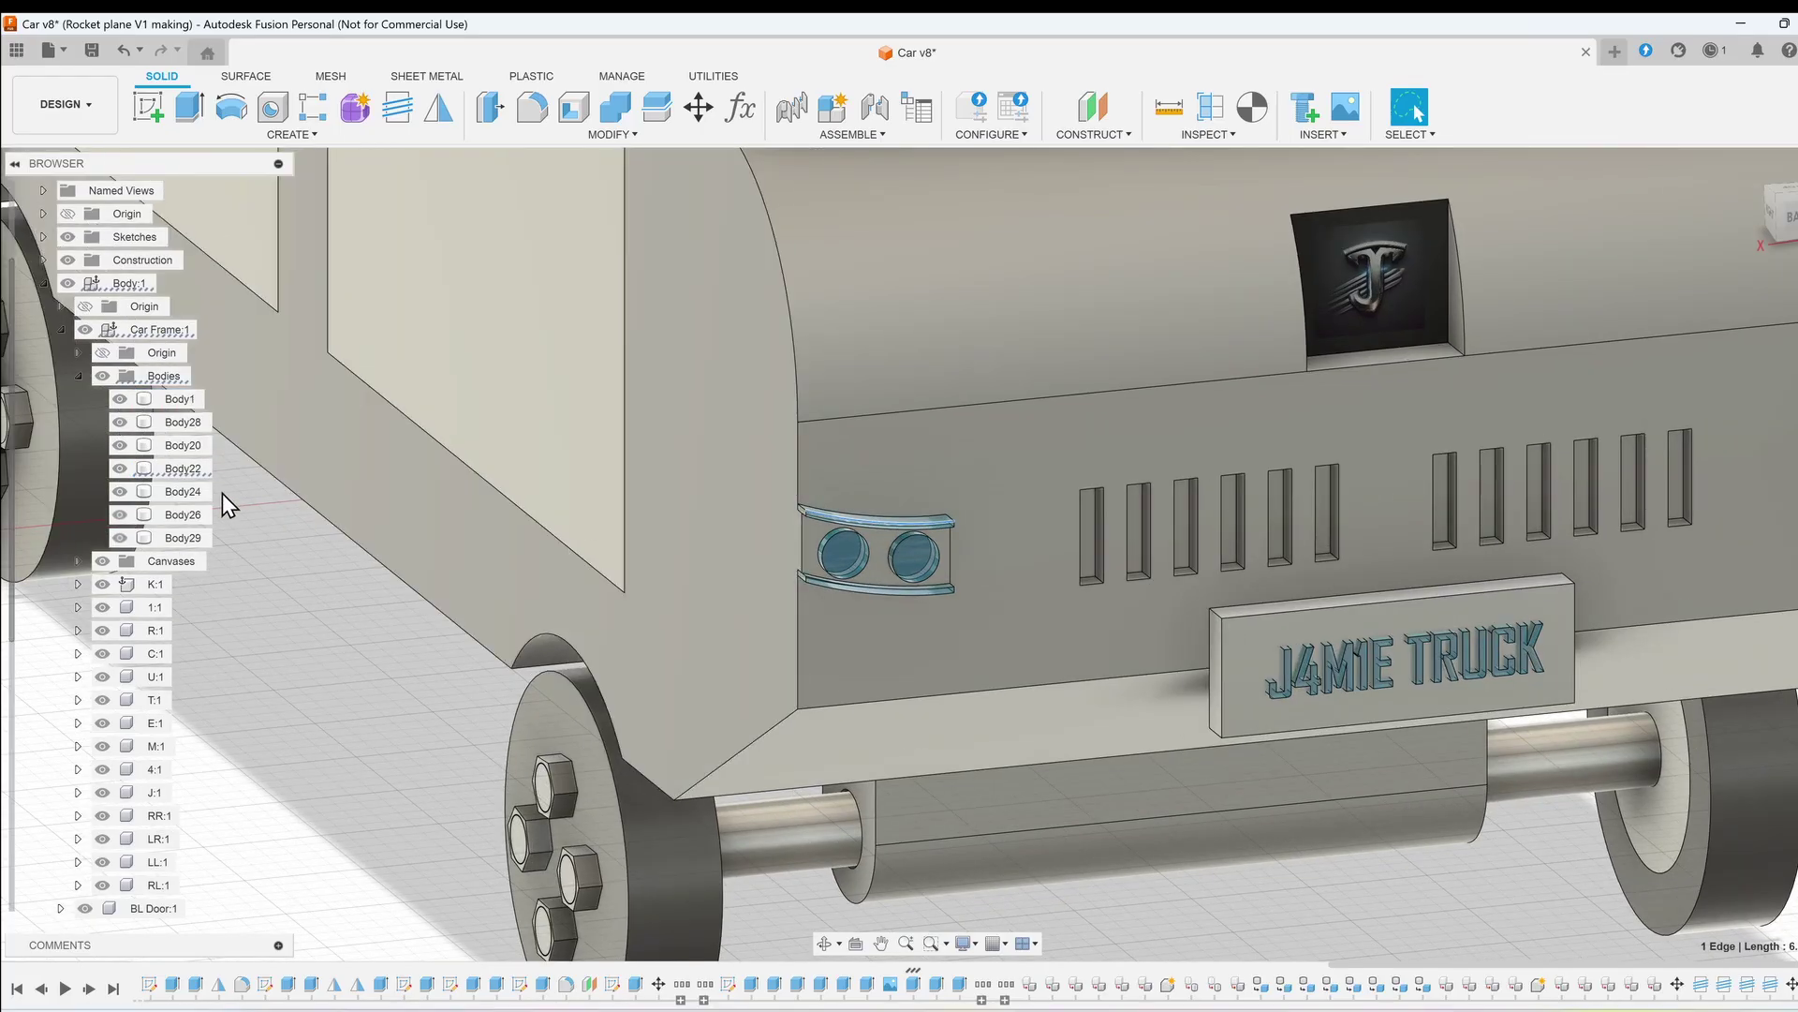
{"action": "left_click", "coordinate": [189, 470]}
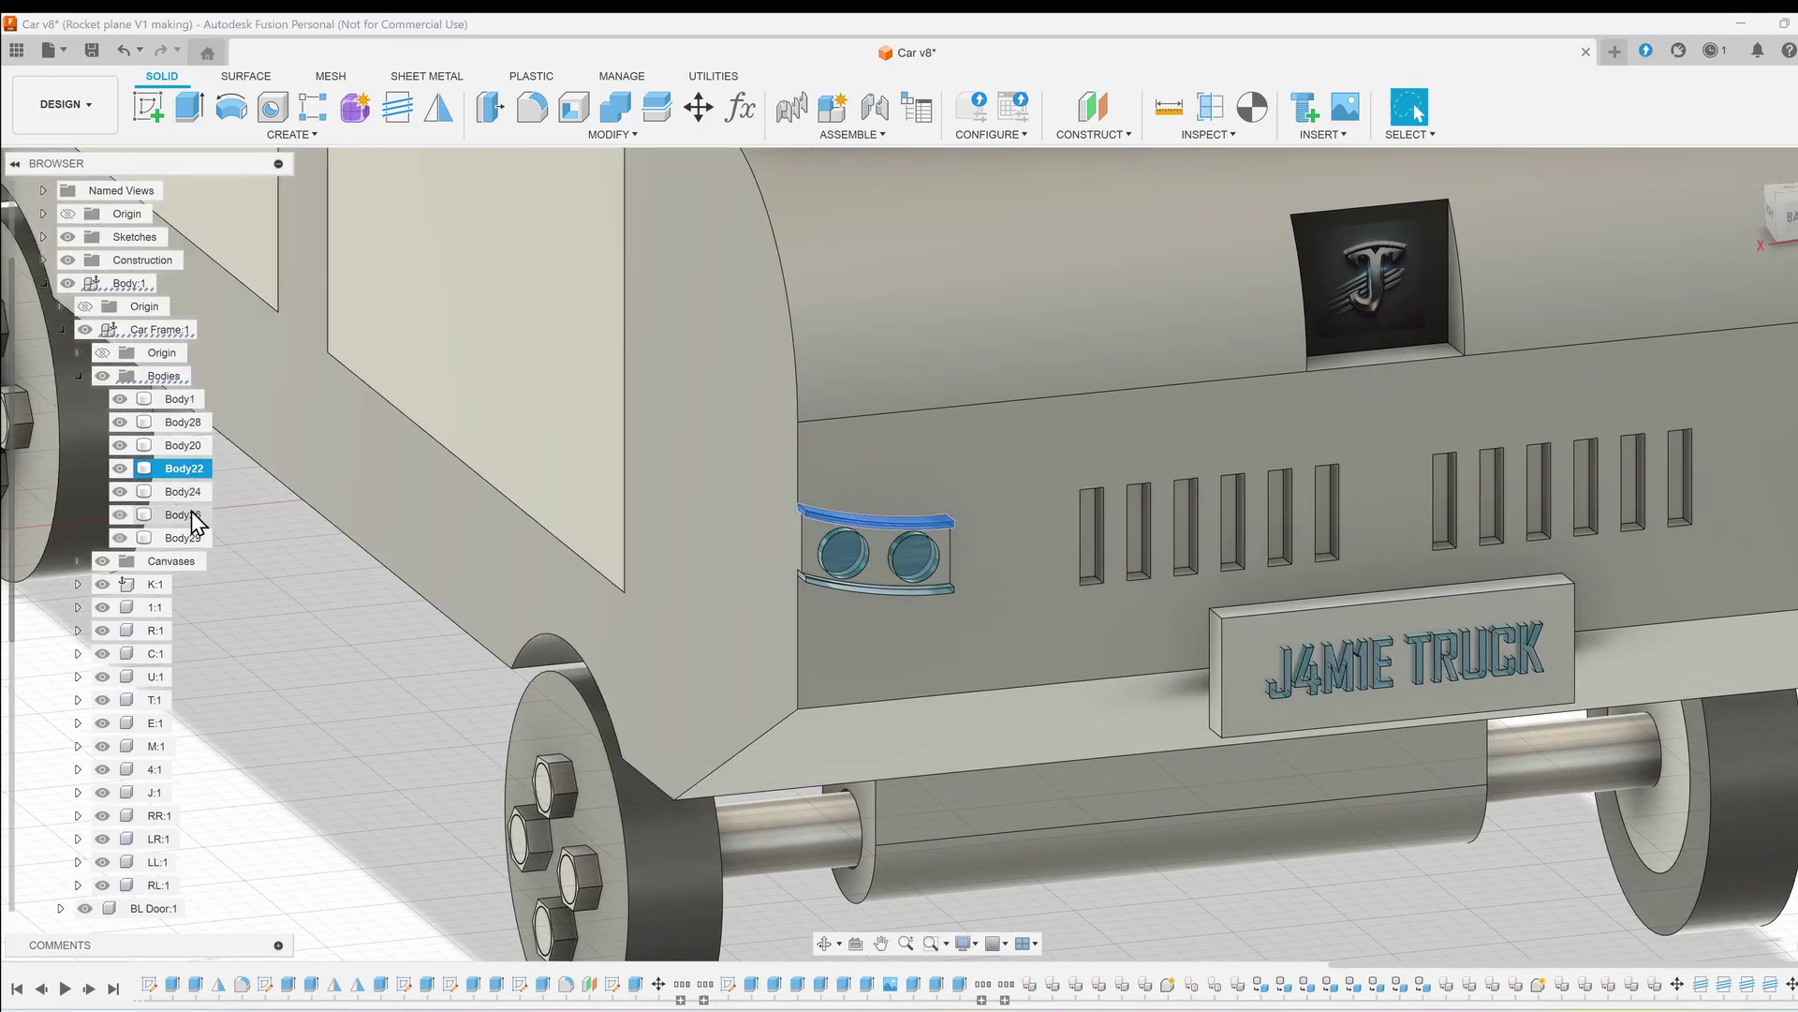
{"action": "left_click", "coordinate": [195, 517], "text": "ctrl"}
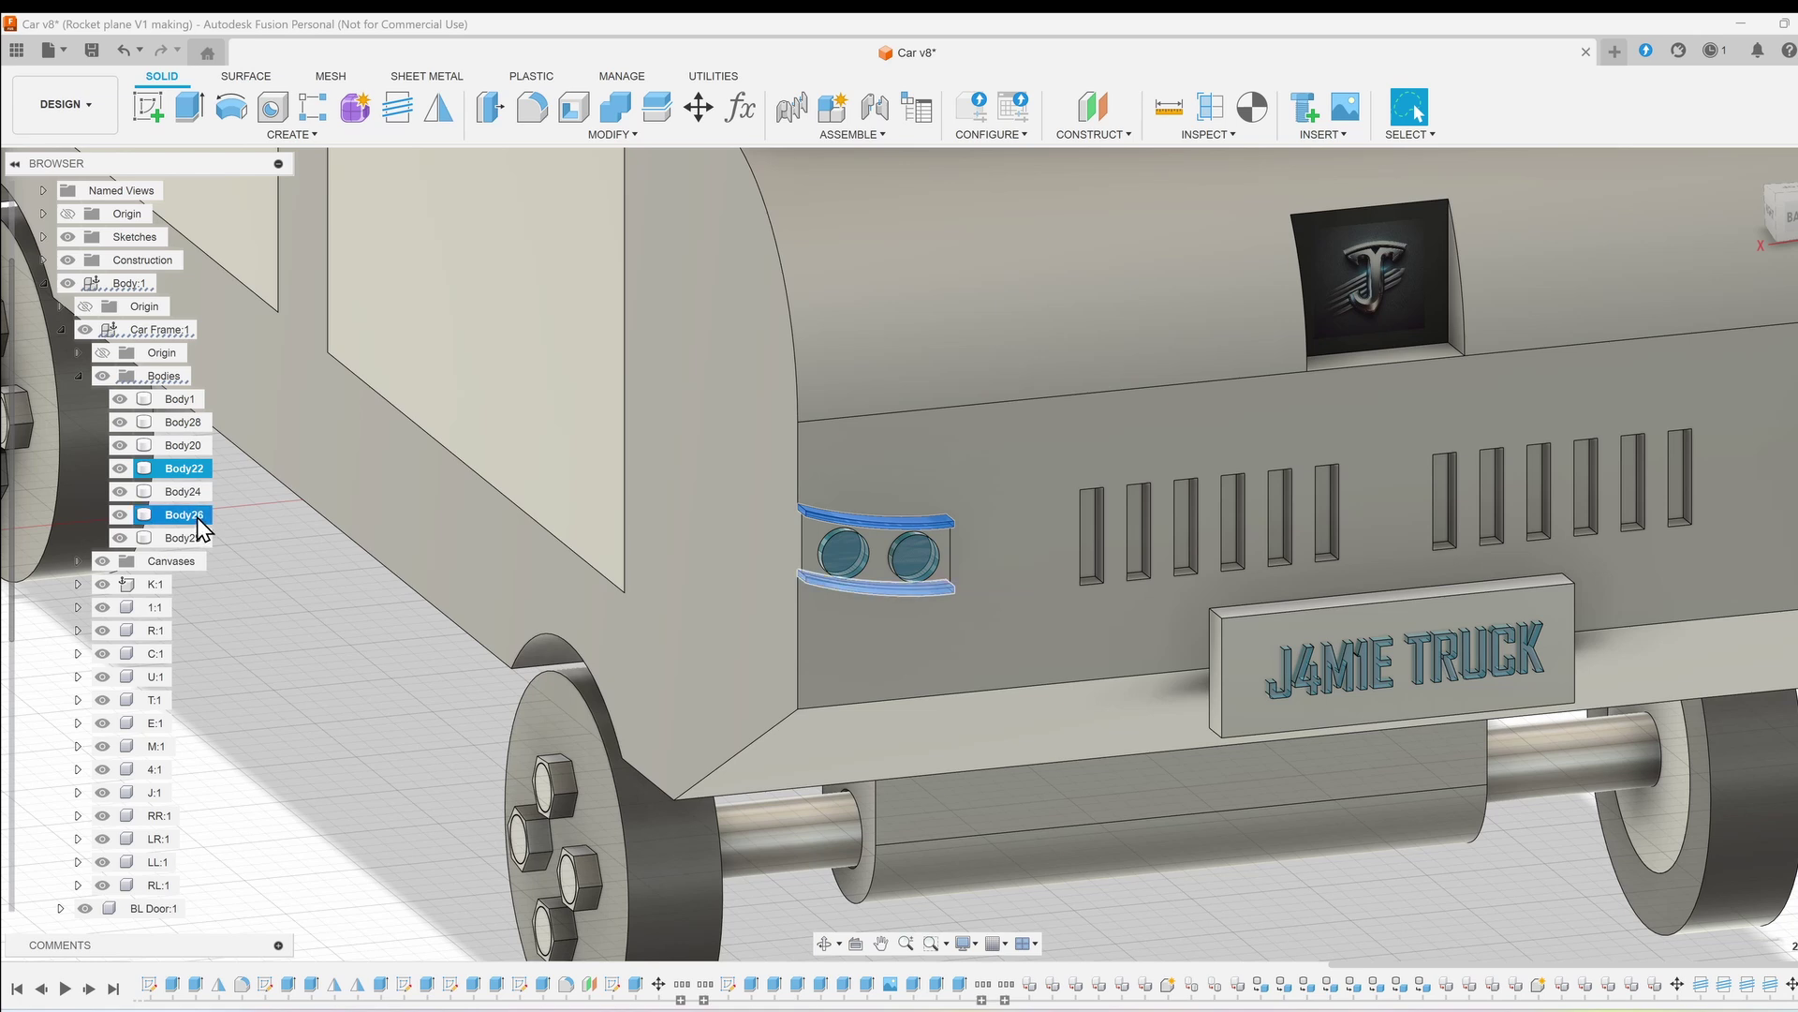
{"action": "left_click", "coordinate": [196, 516], "text": "ctrl"}
{"action": "right_click", "coordinate": [196, 471]}
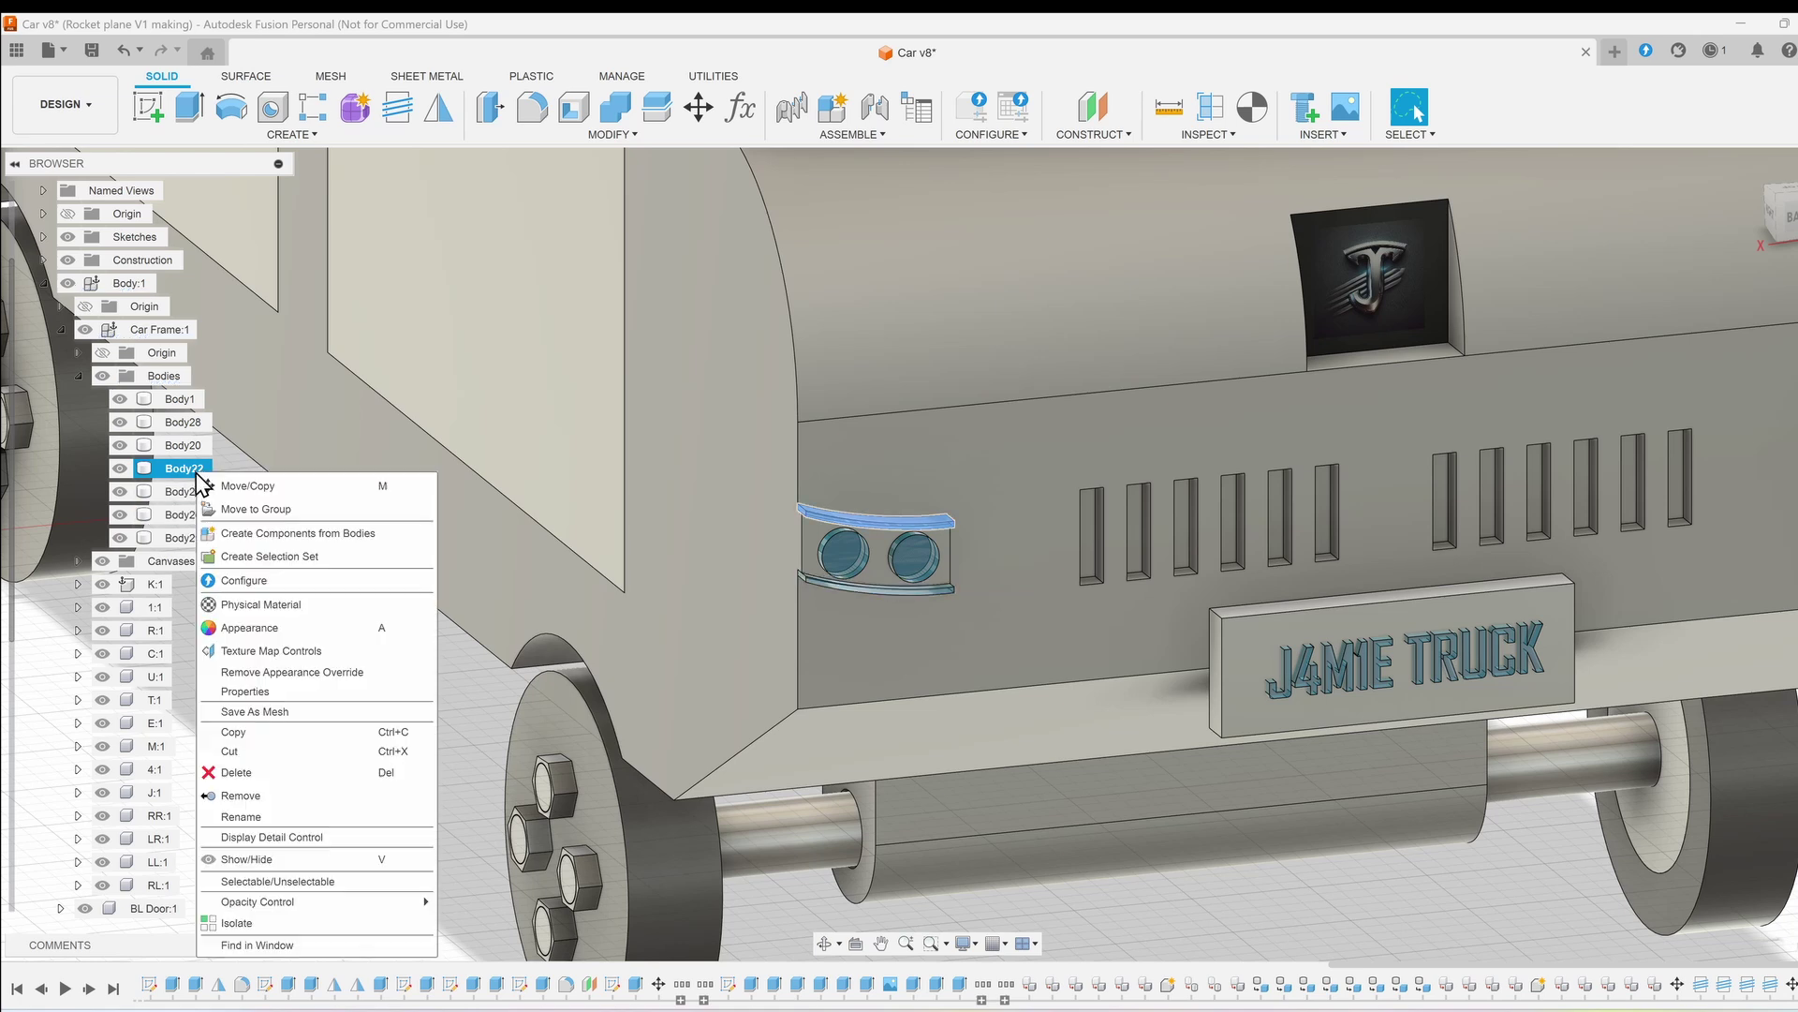
{"action": "left_click", "coordinate": [305, 539]}
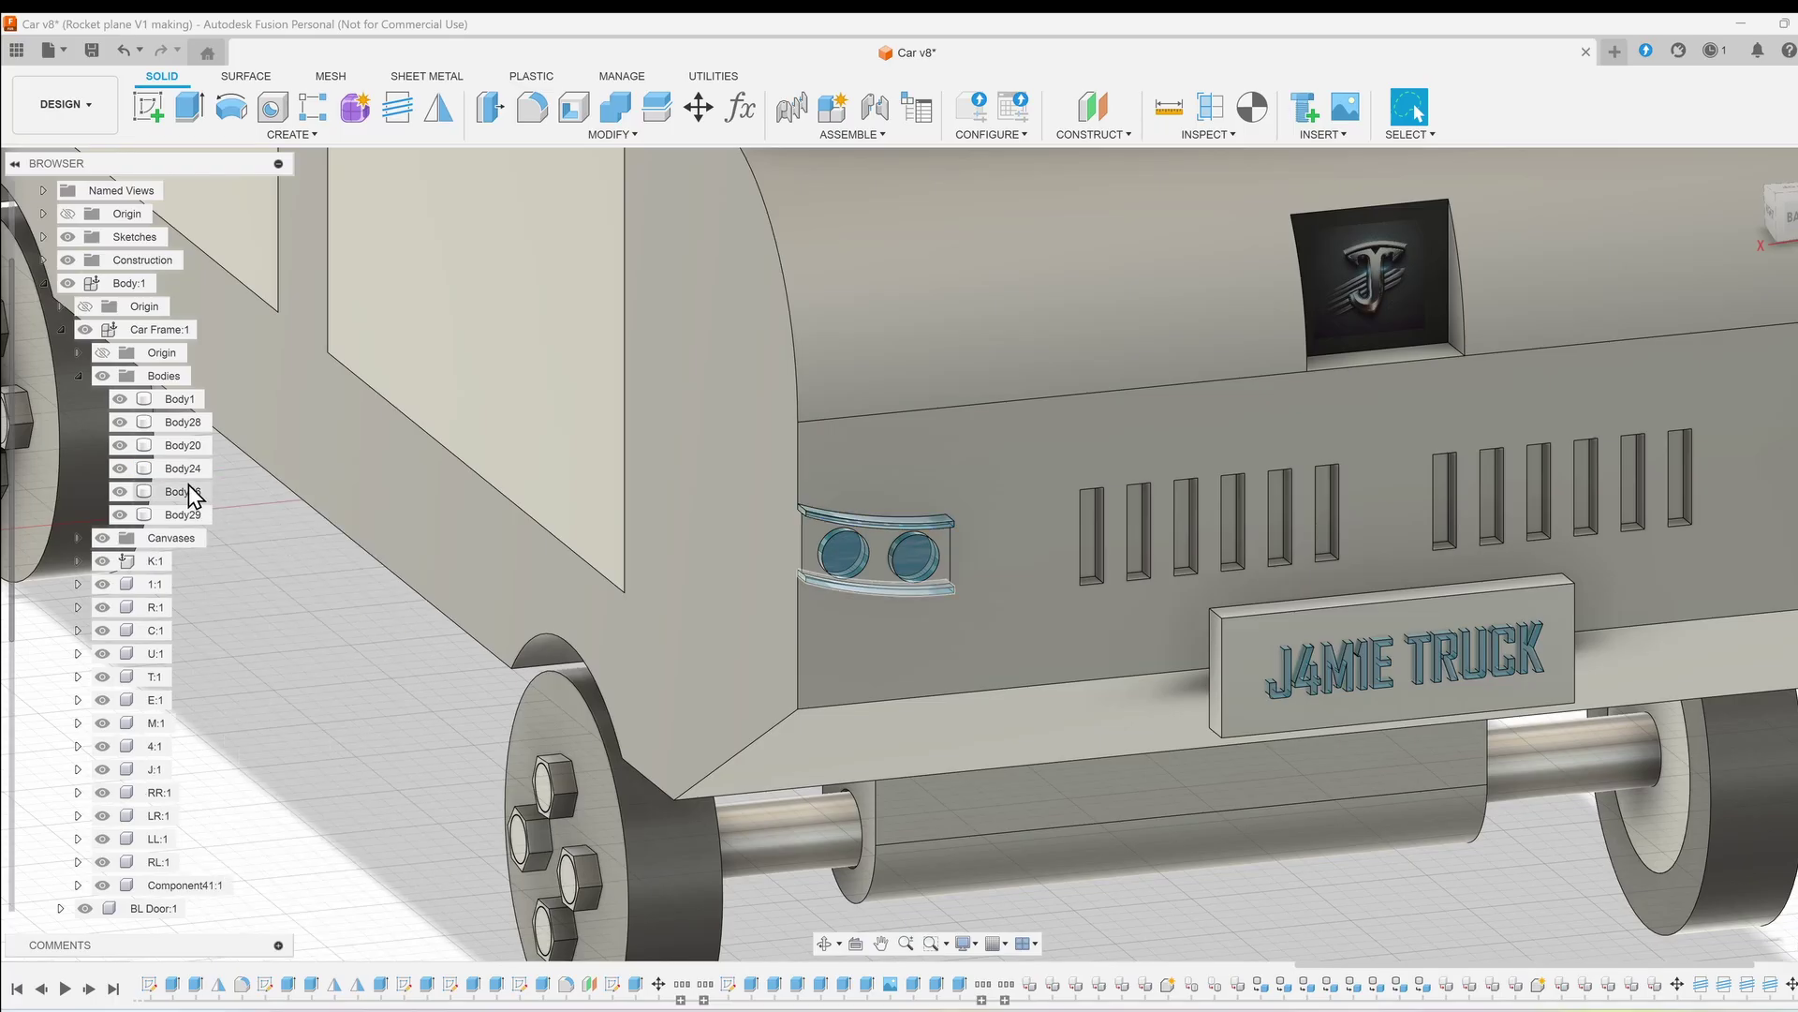
Step: Create a component from Body26, the headlight's lower trim, and rename Component41 as R Indicator
{"action": "right_click", "coordinate": [190, 486]}
{"action": "left_click", "coordinate": [275, 548]}
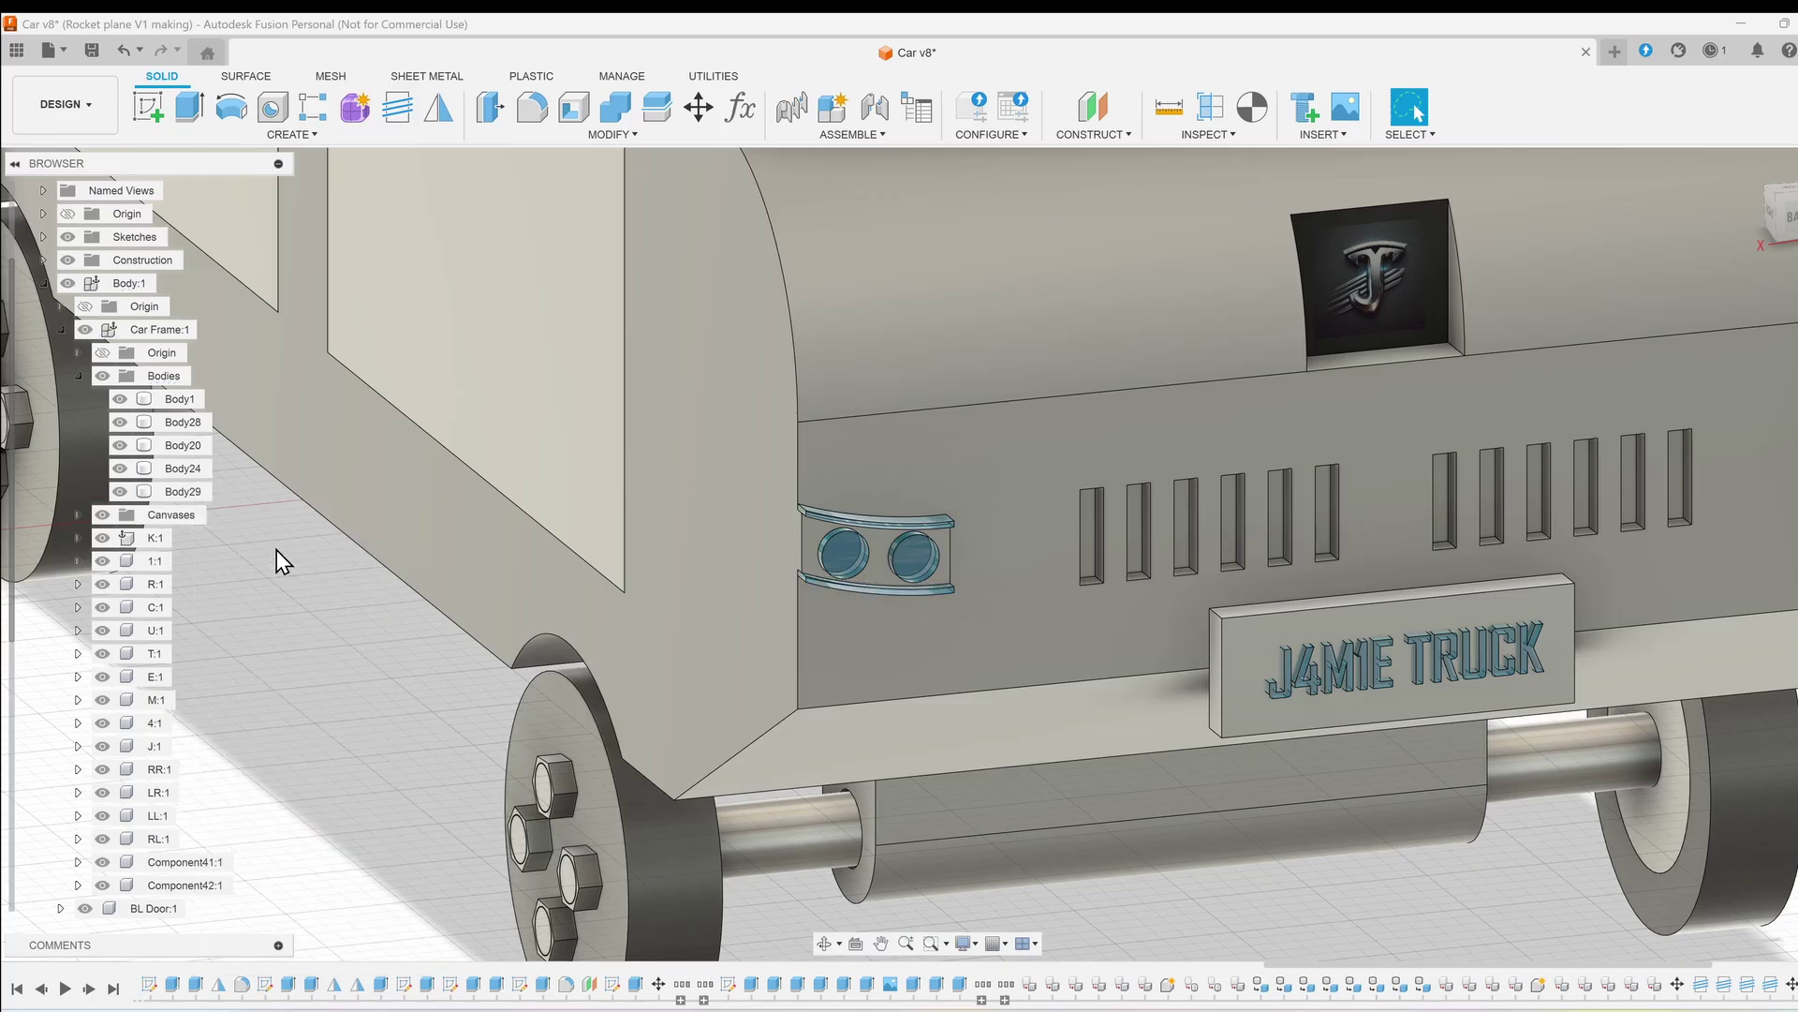
{"action": "scroll", "coordinate": [212, 554], "scroll_direction": "down", "scroll_amount": 3}
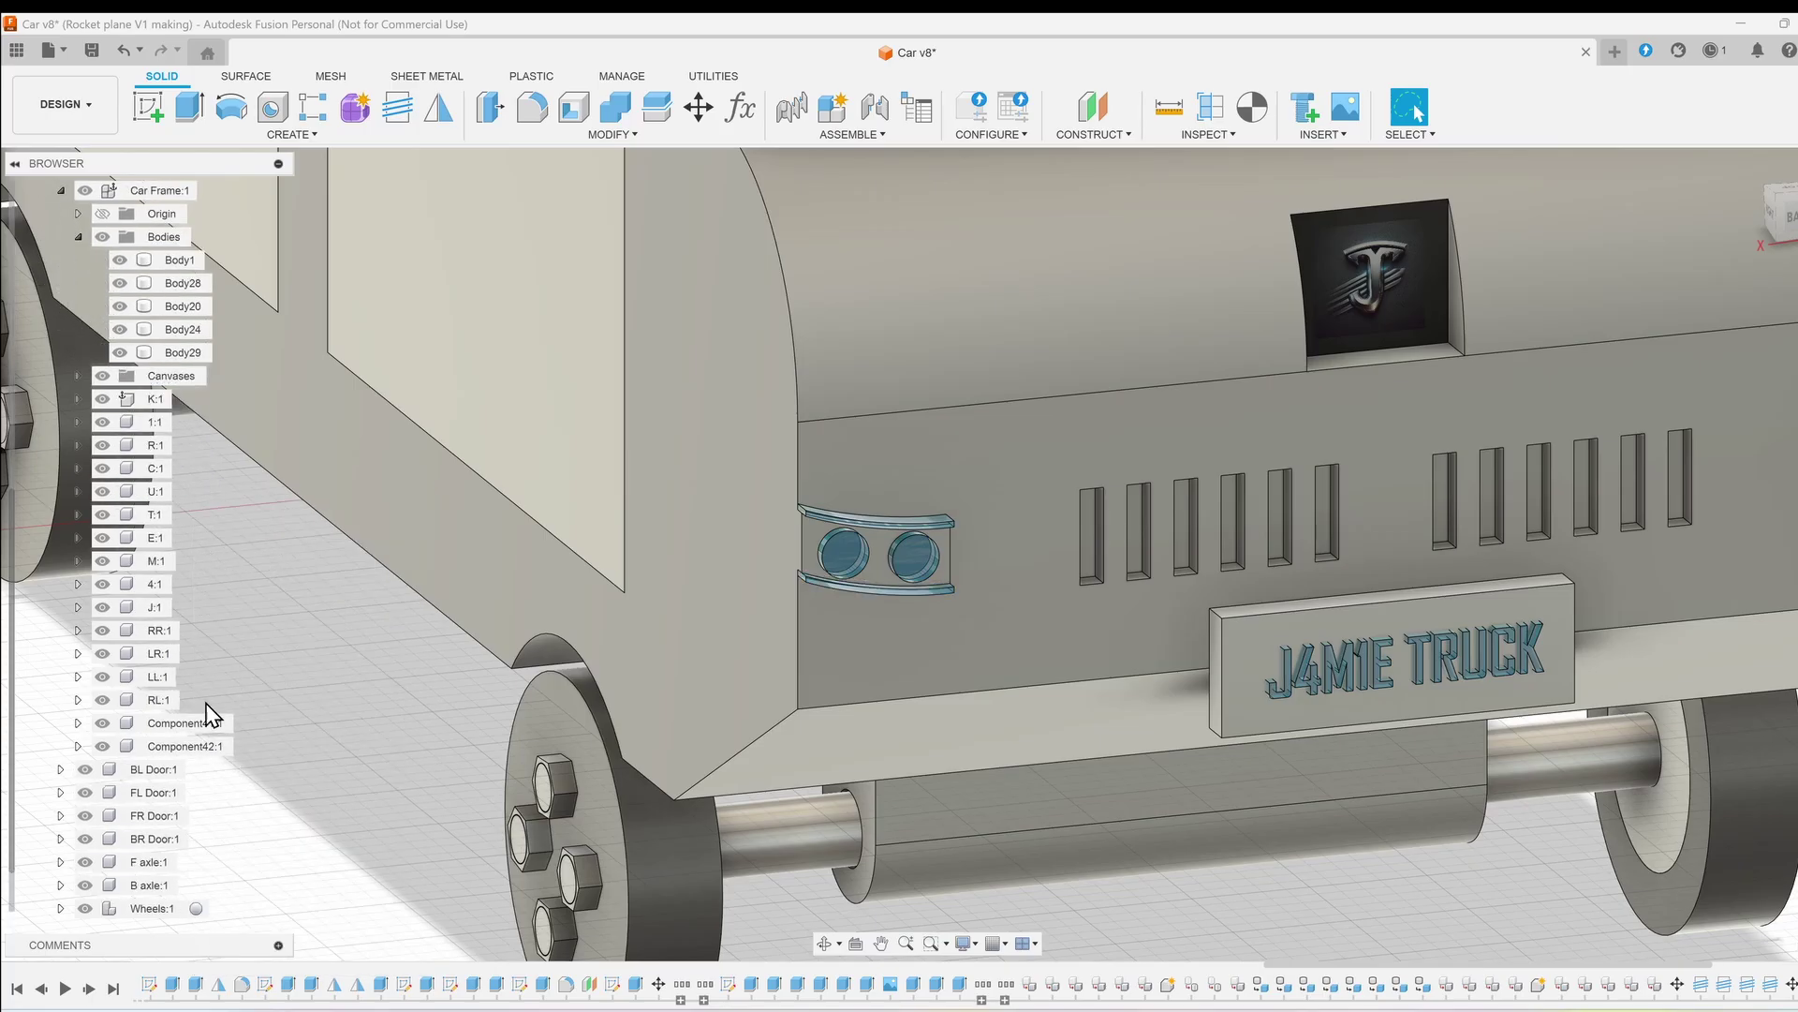
{"action": "left_click", "coordinate": [208, 723]}
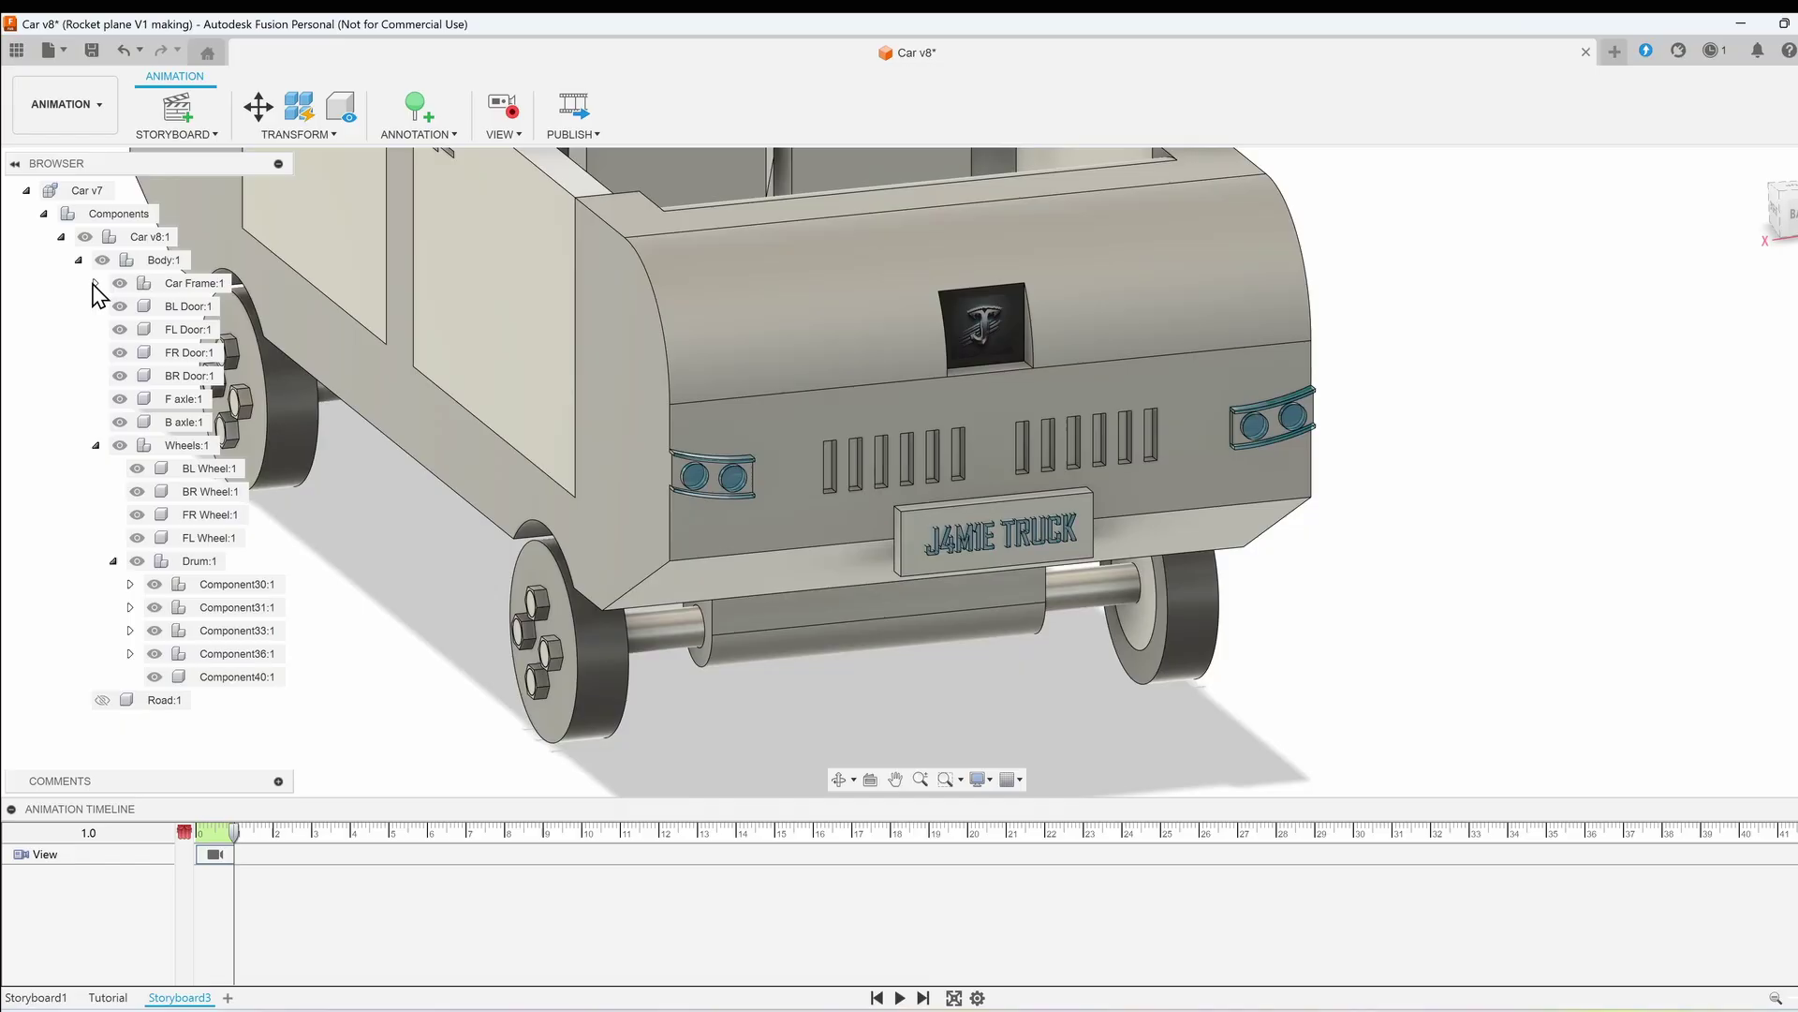
Step: Try moving the Car Frame's R Indicator component vertically at 1 s in Storyboard3
{"action": "left_click", "coordinate": [96, 283]}
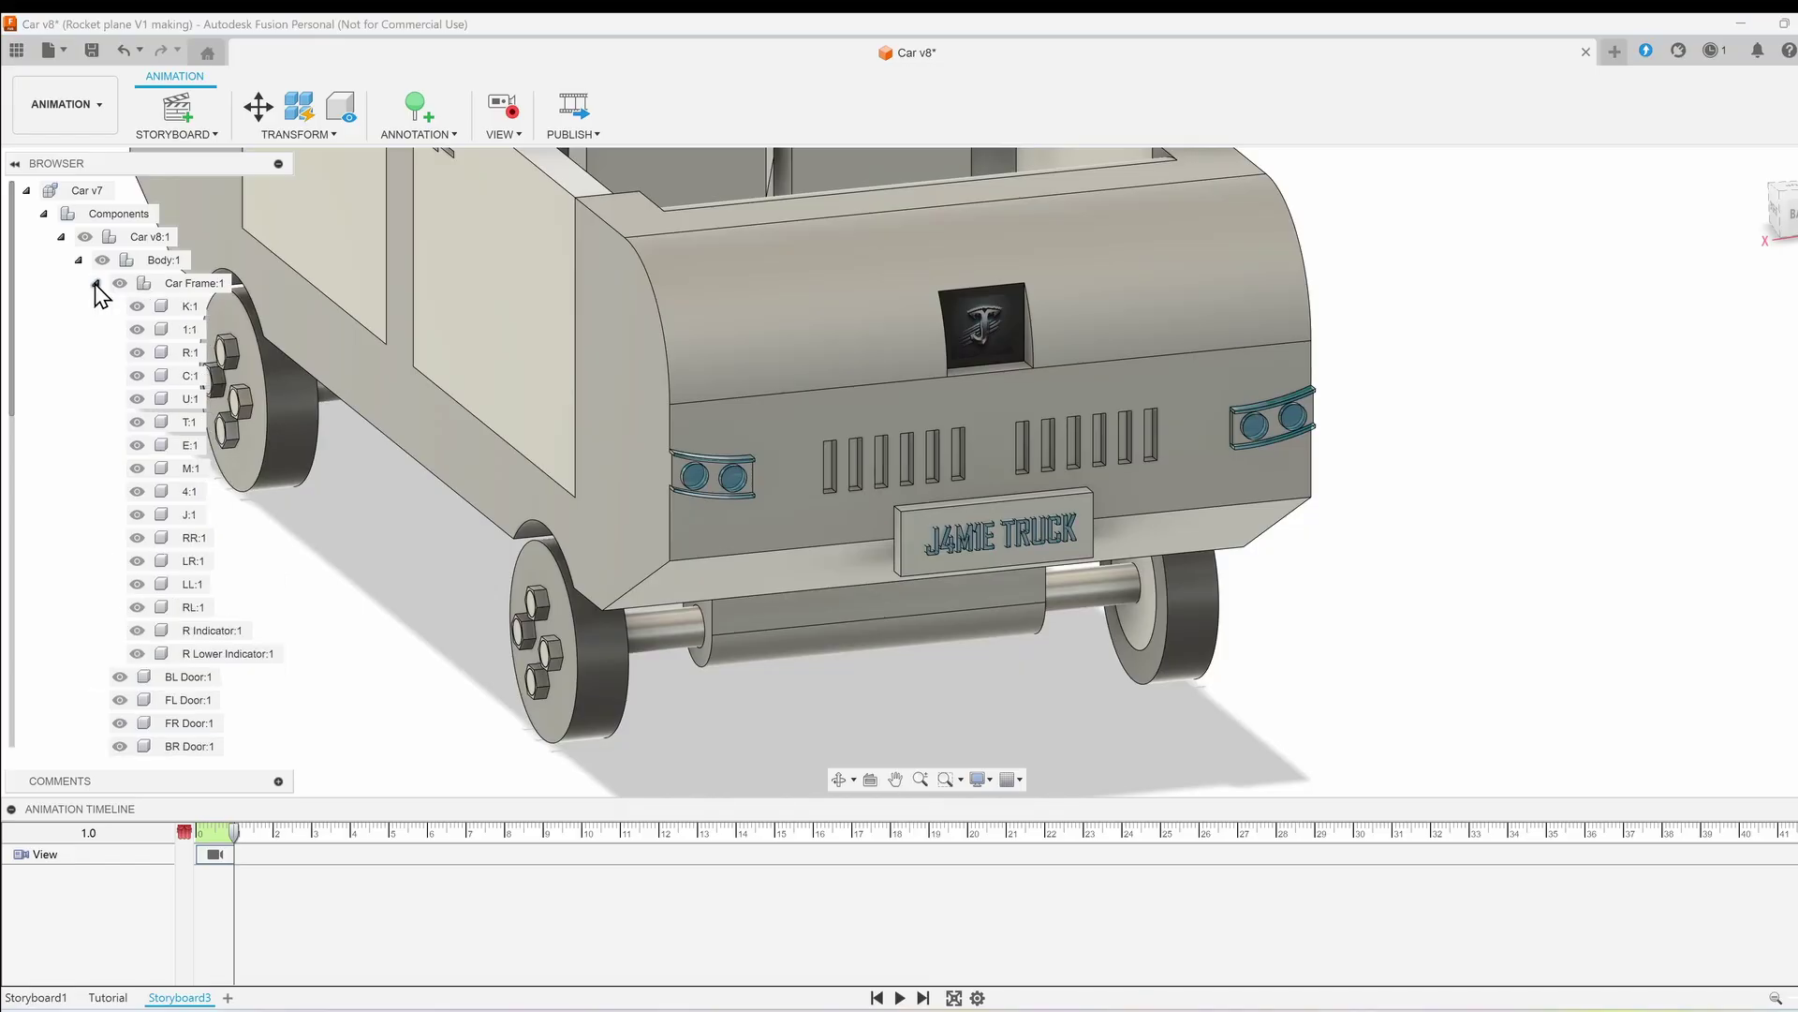
{"action": "left_click", "coordinate": [229, 633]}
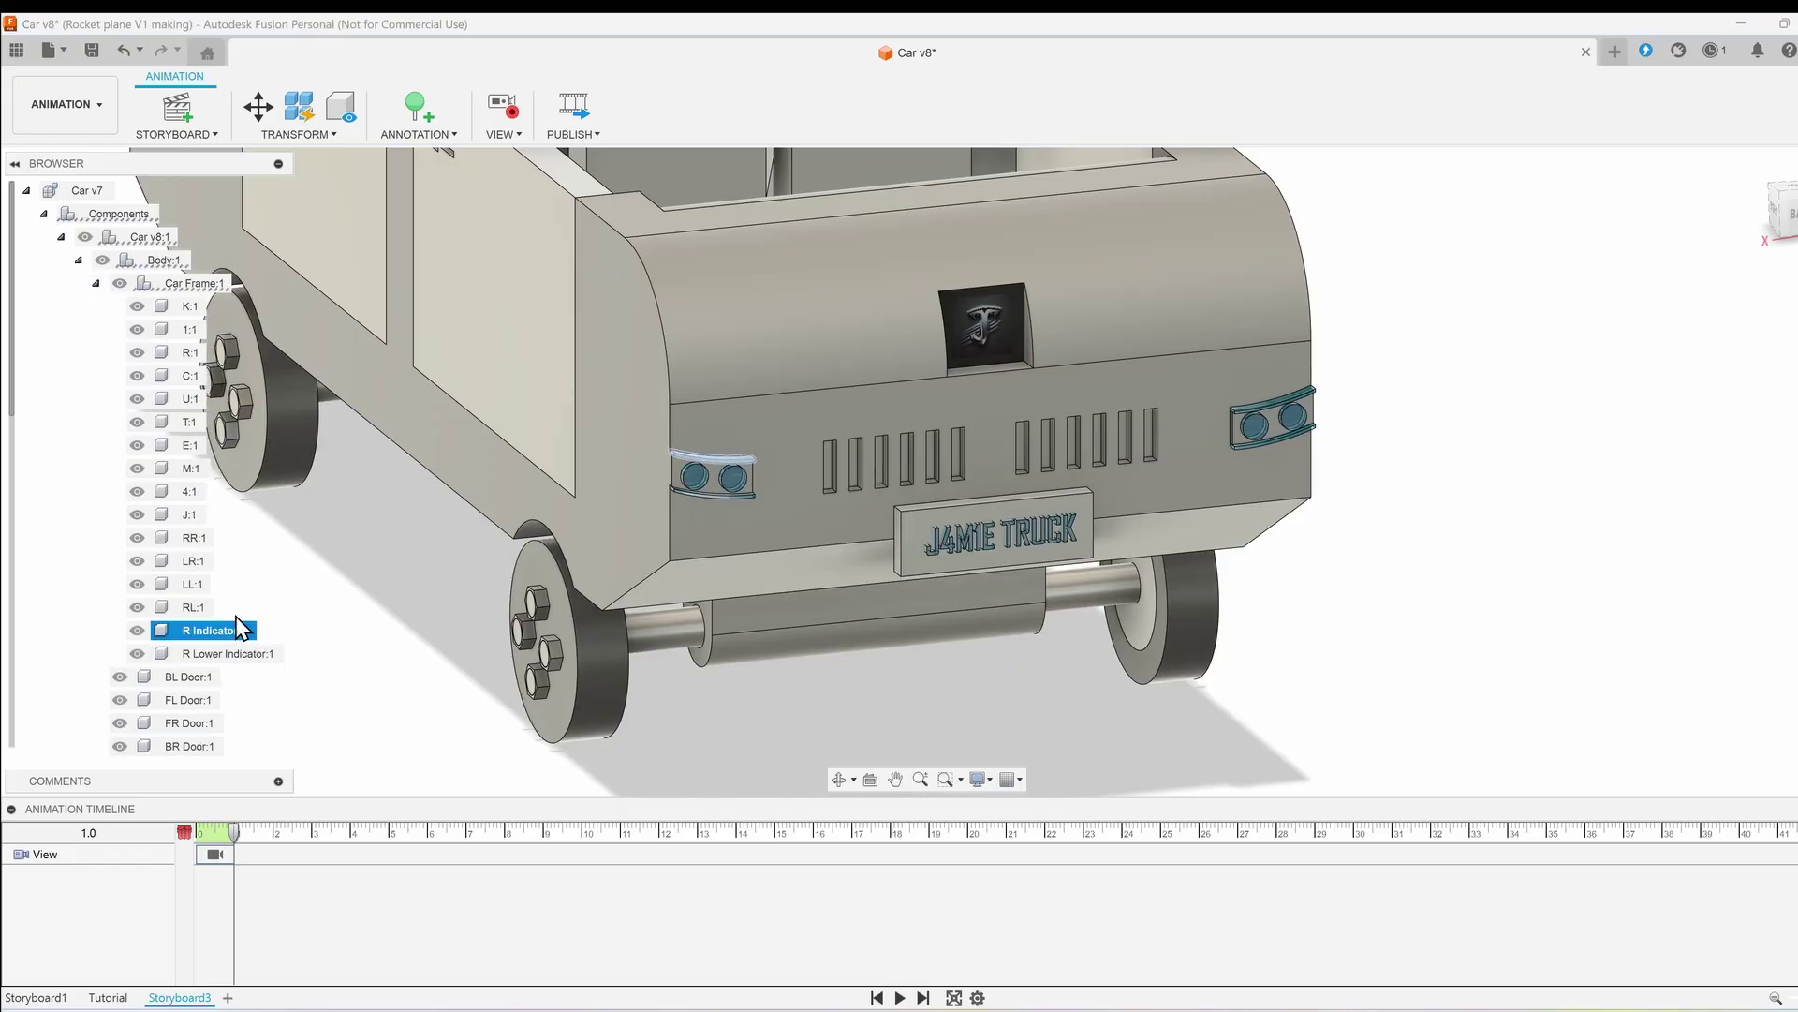
{"action": "left_click", "coordinate": [258, 110]}
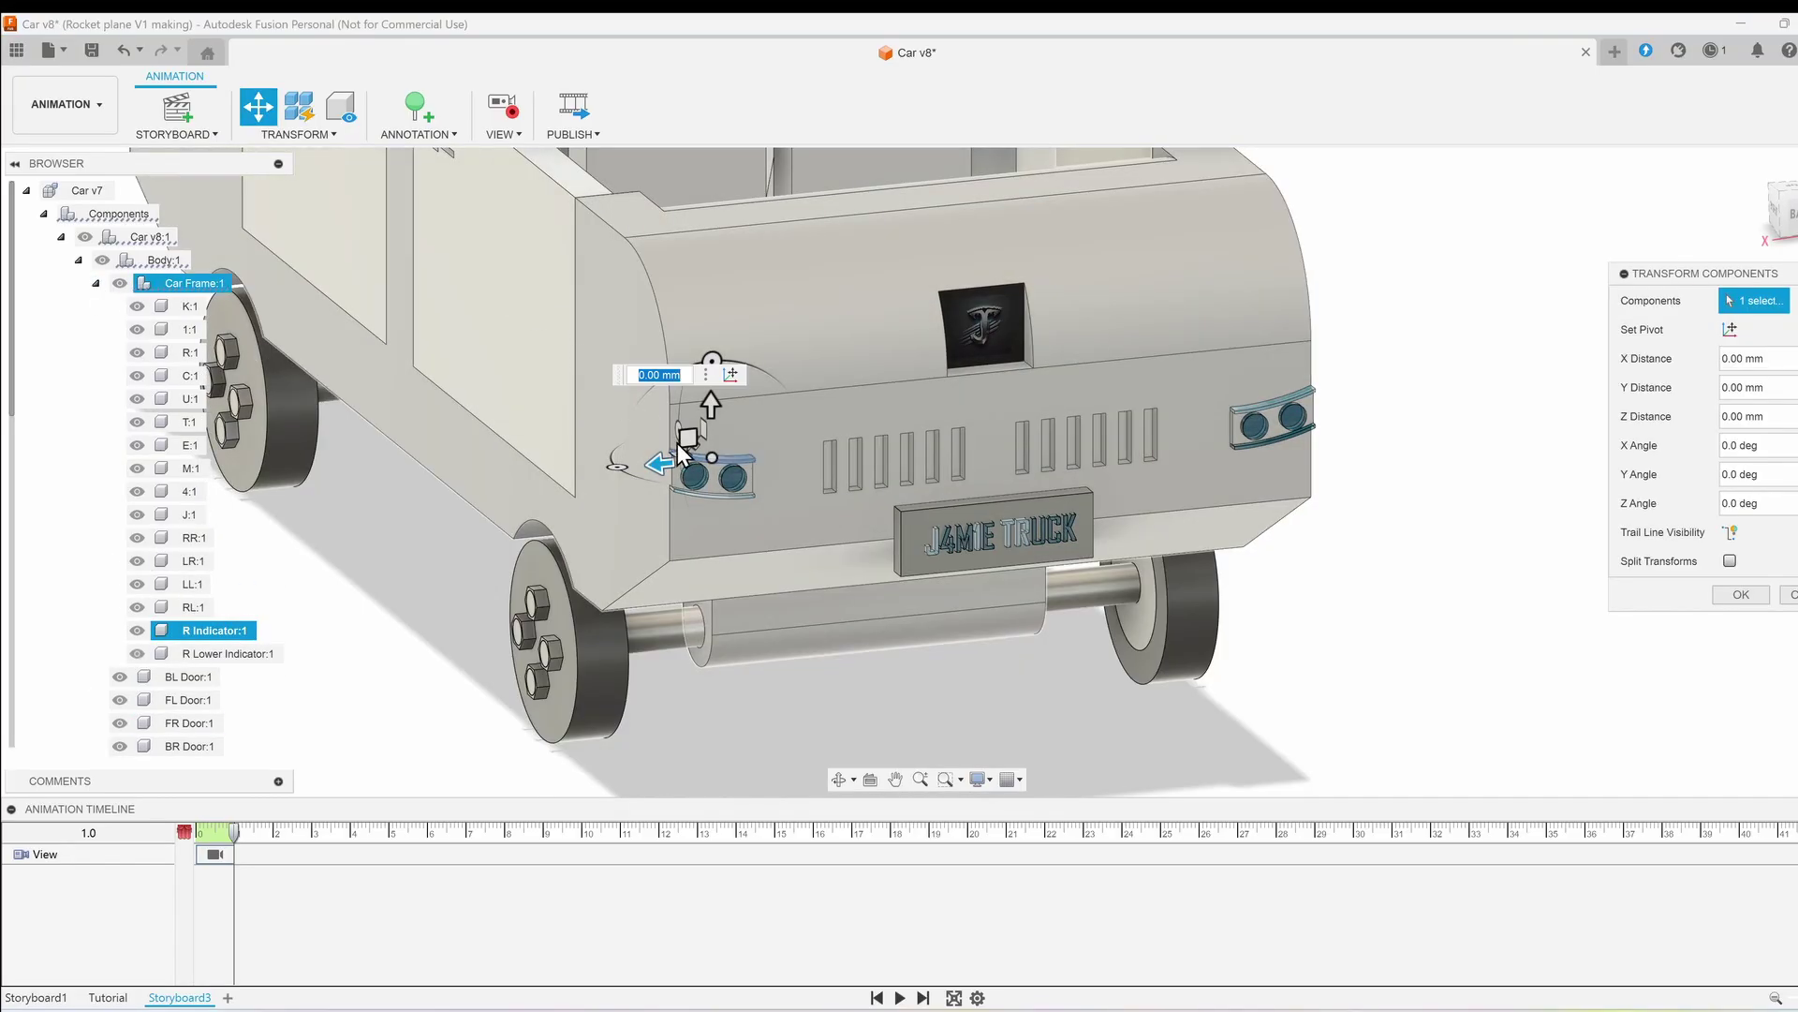
{"action": "mouse_move", "coordinate": [712, 408]}
{"action": "left_mouse_down"}
{"action": "mouse_move", "coordinate": [717, 379]}
{"action": "mouse_move", "coordinate": [712, 412]}
{"action": "left_mouse_up"}
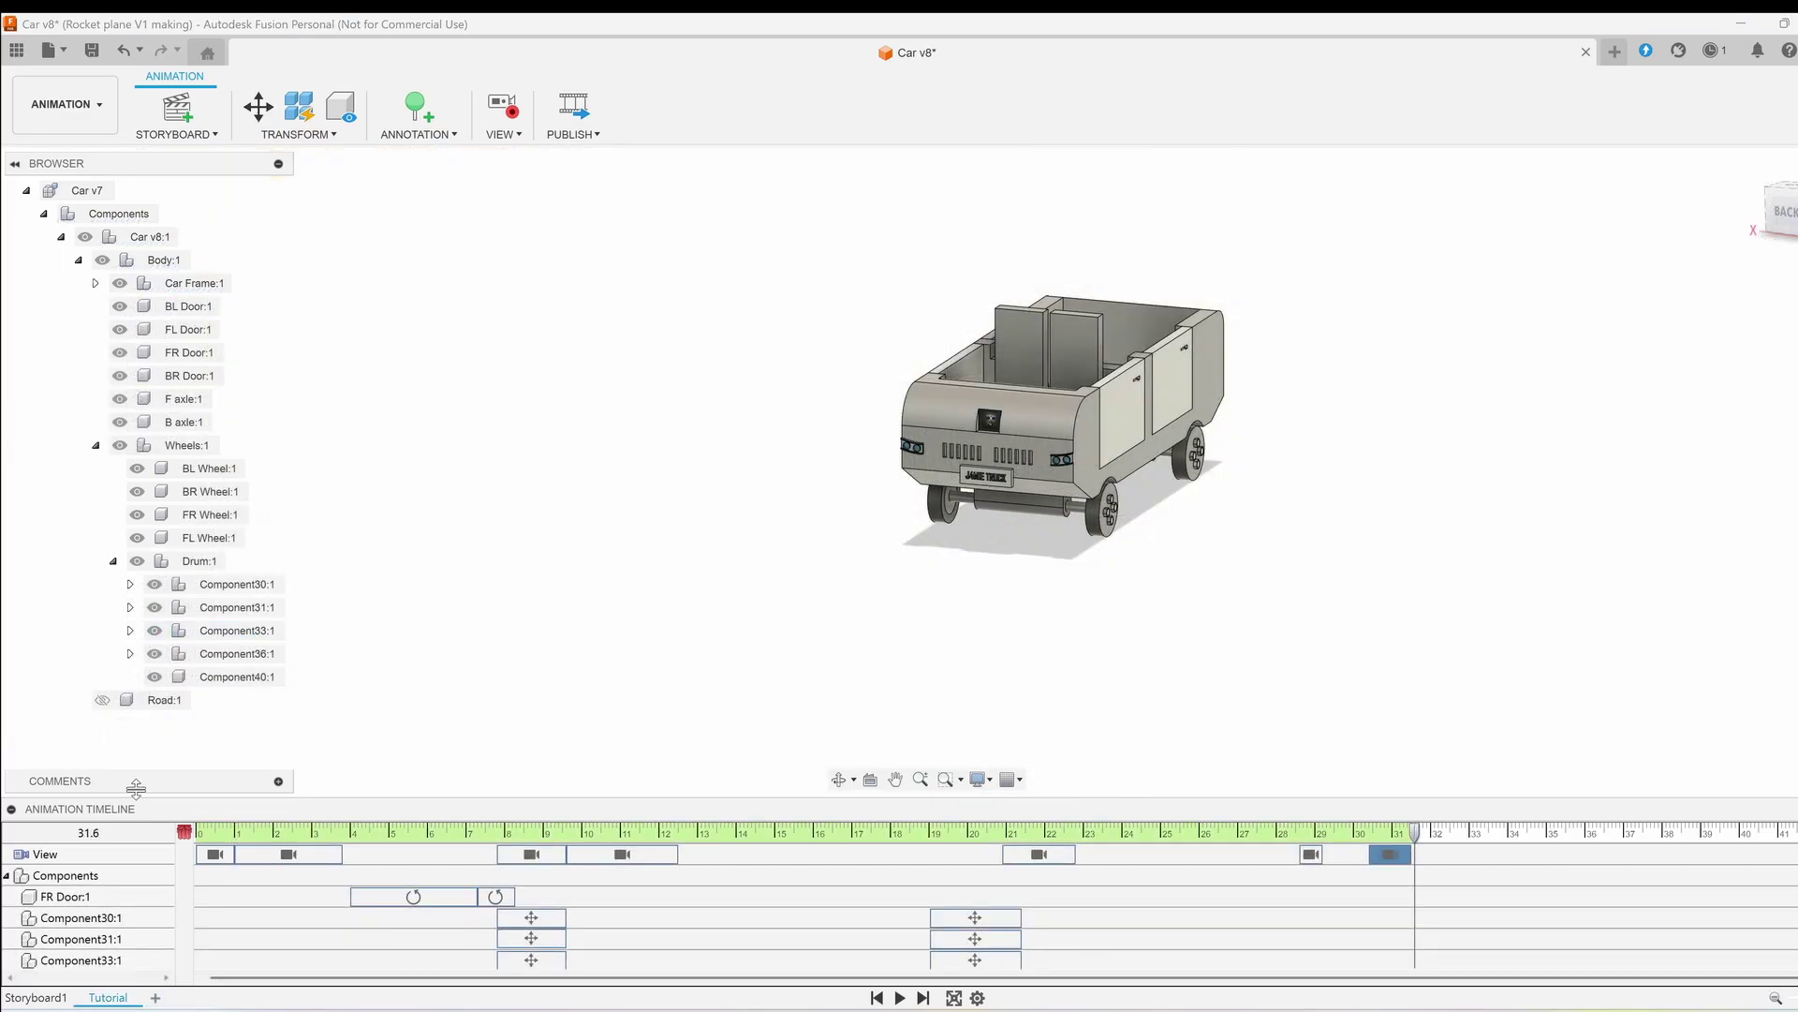
Step: Publish the current storyboard as a 1920 x 1080 (16:9) AVI video named Car Animation Tutorial, saved to the computer
{"action": "left_click", "coordinate": [581, 115]}
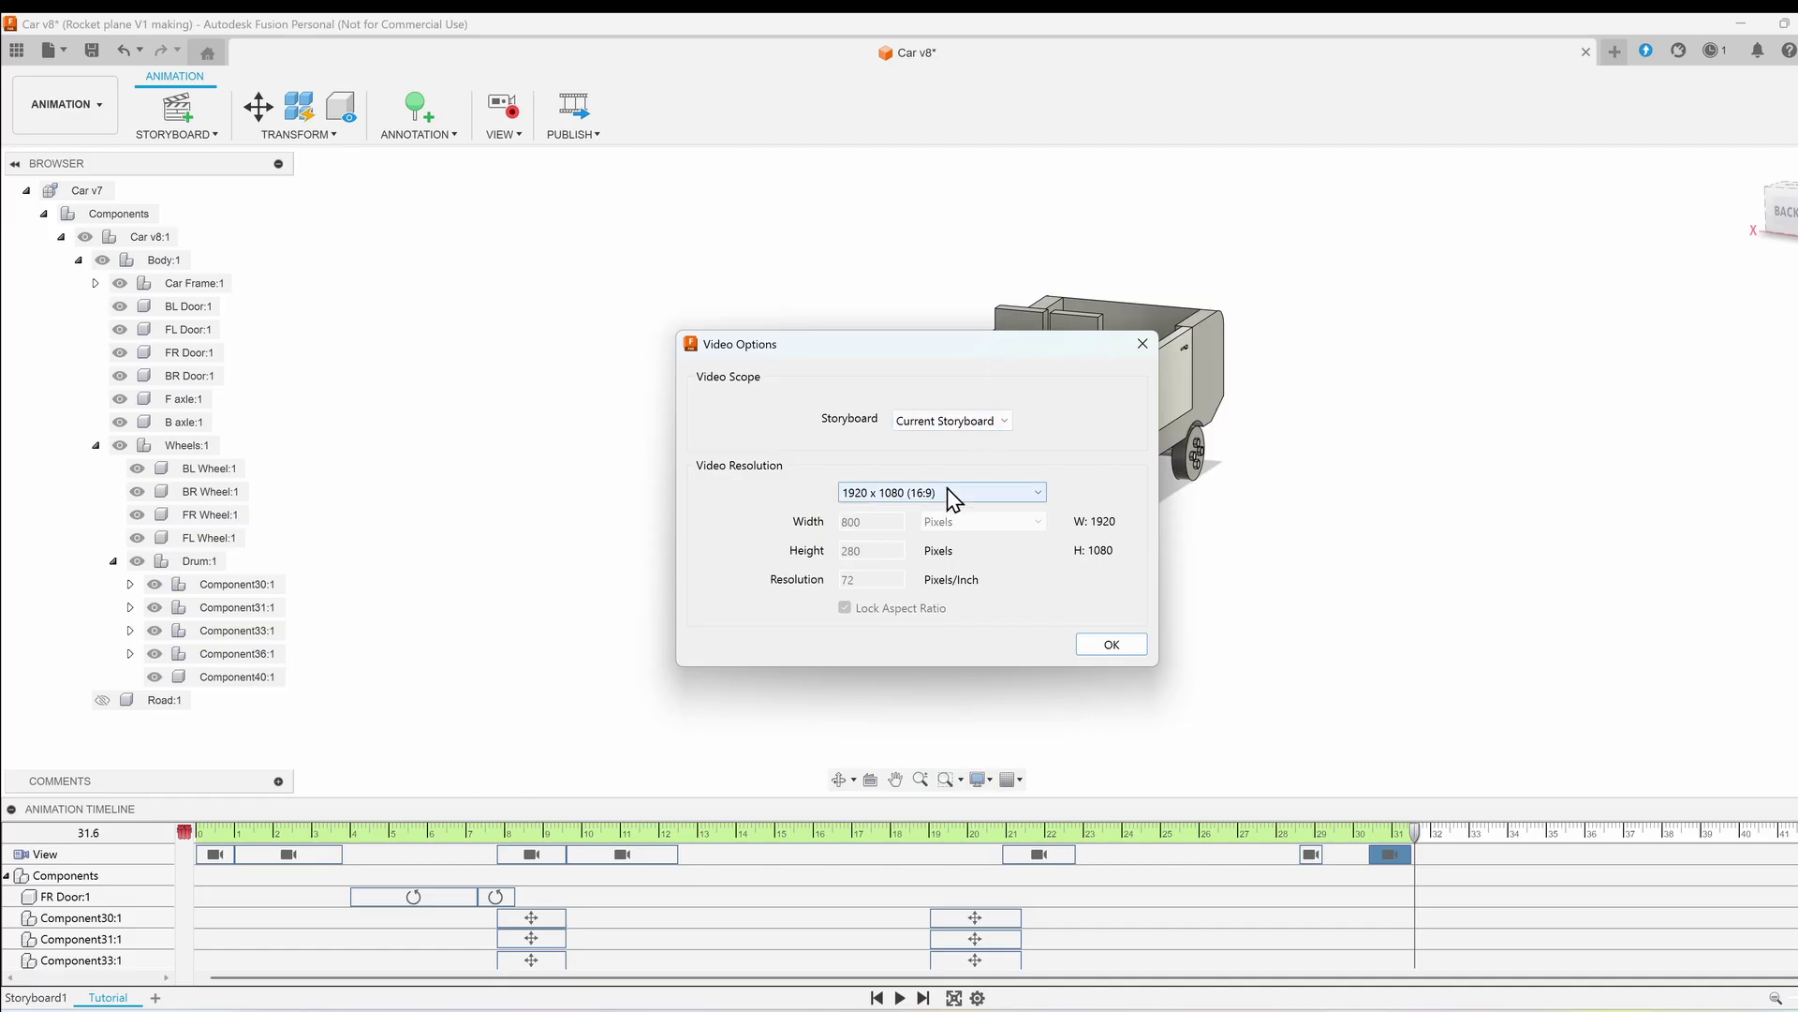
{"action": "left_click", "coordinate": [991, 421]}
{"action": "left_click", "coordinate": [985, 458]}
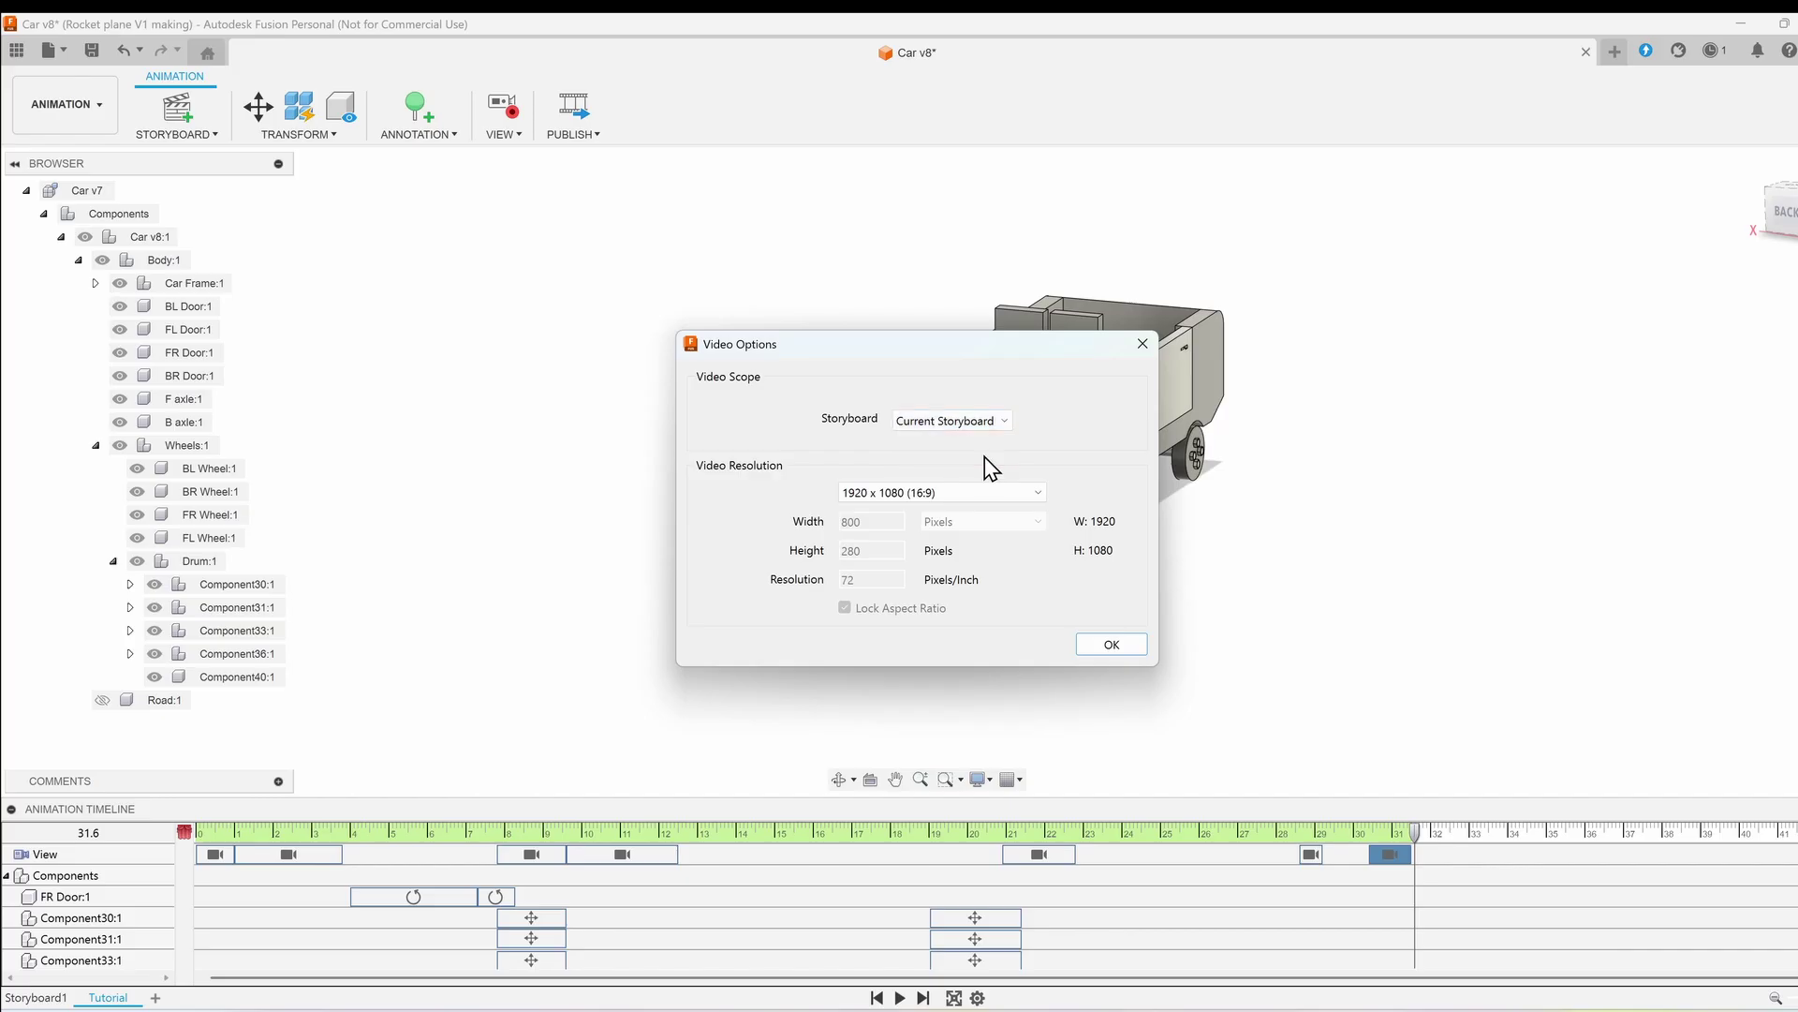
{"action": "left_click", "coordinate": [976, 493]}
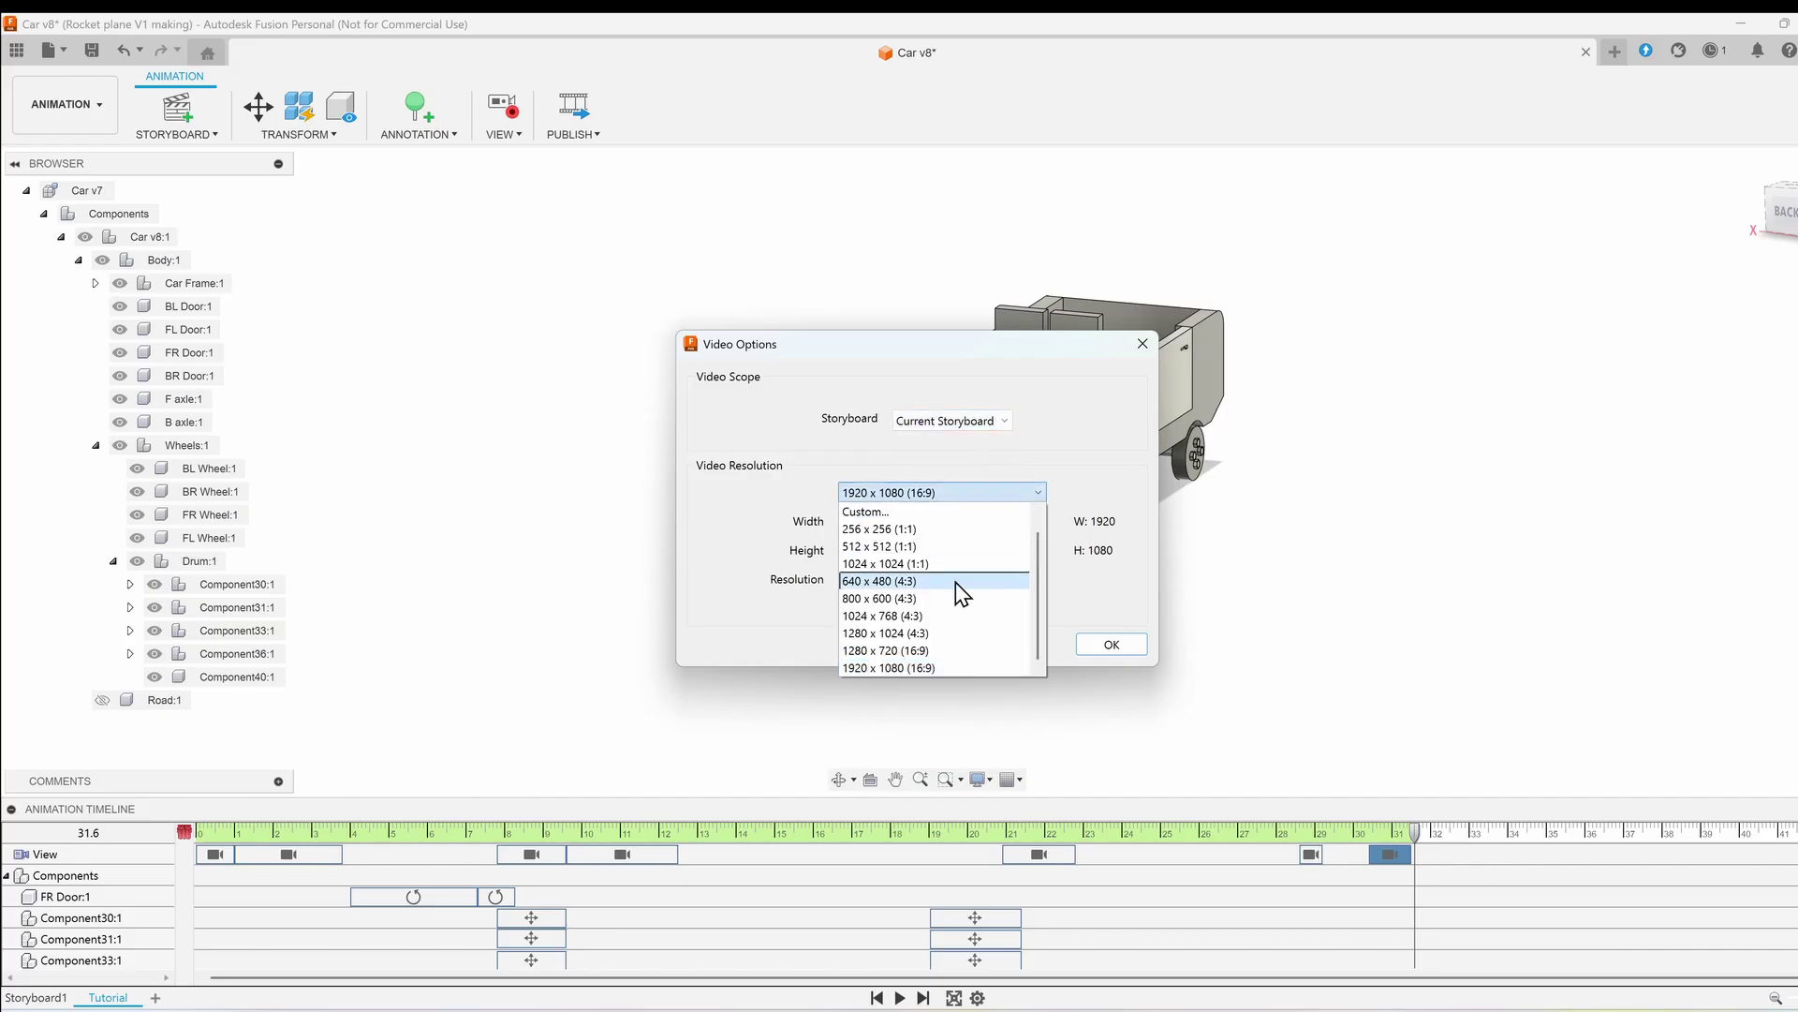
{"action": "left_click", "coordinate": [933, 669]}
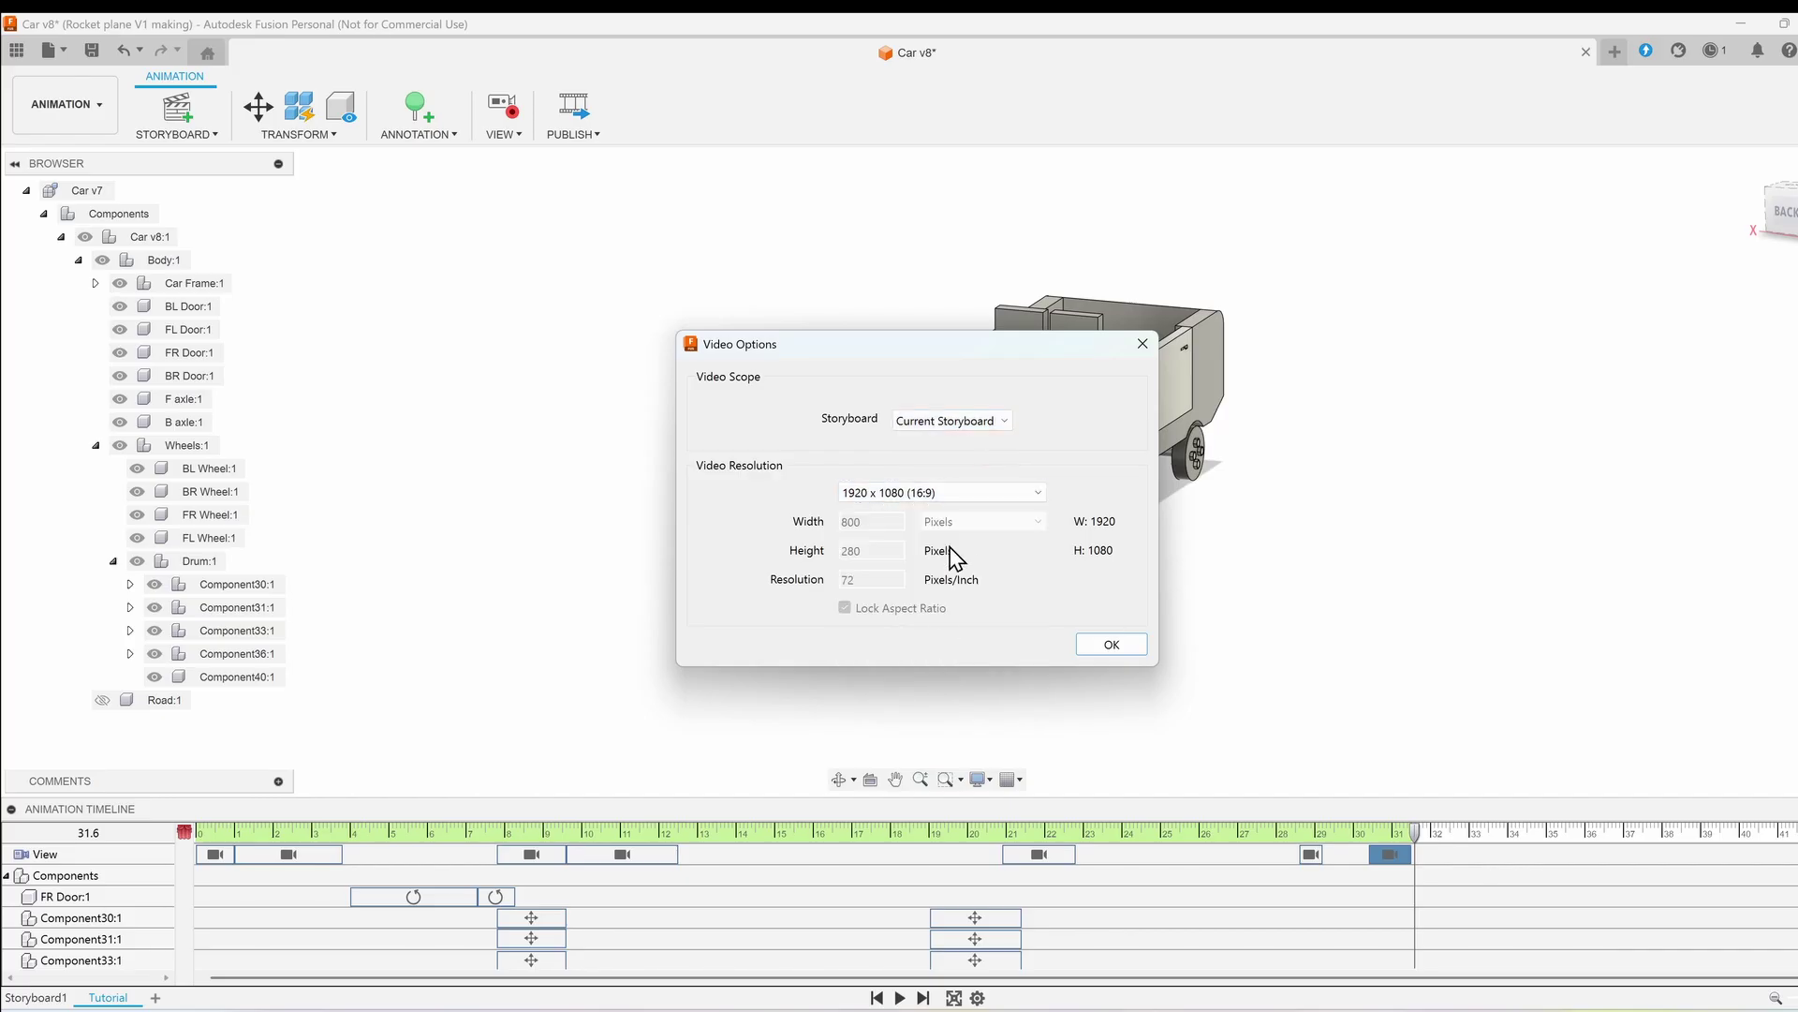
{"action": "left_click", "coordinate": [1129, 645]}
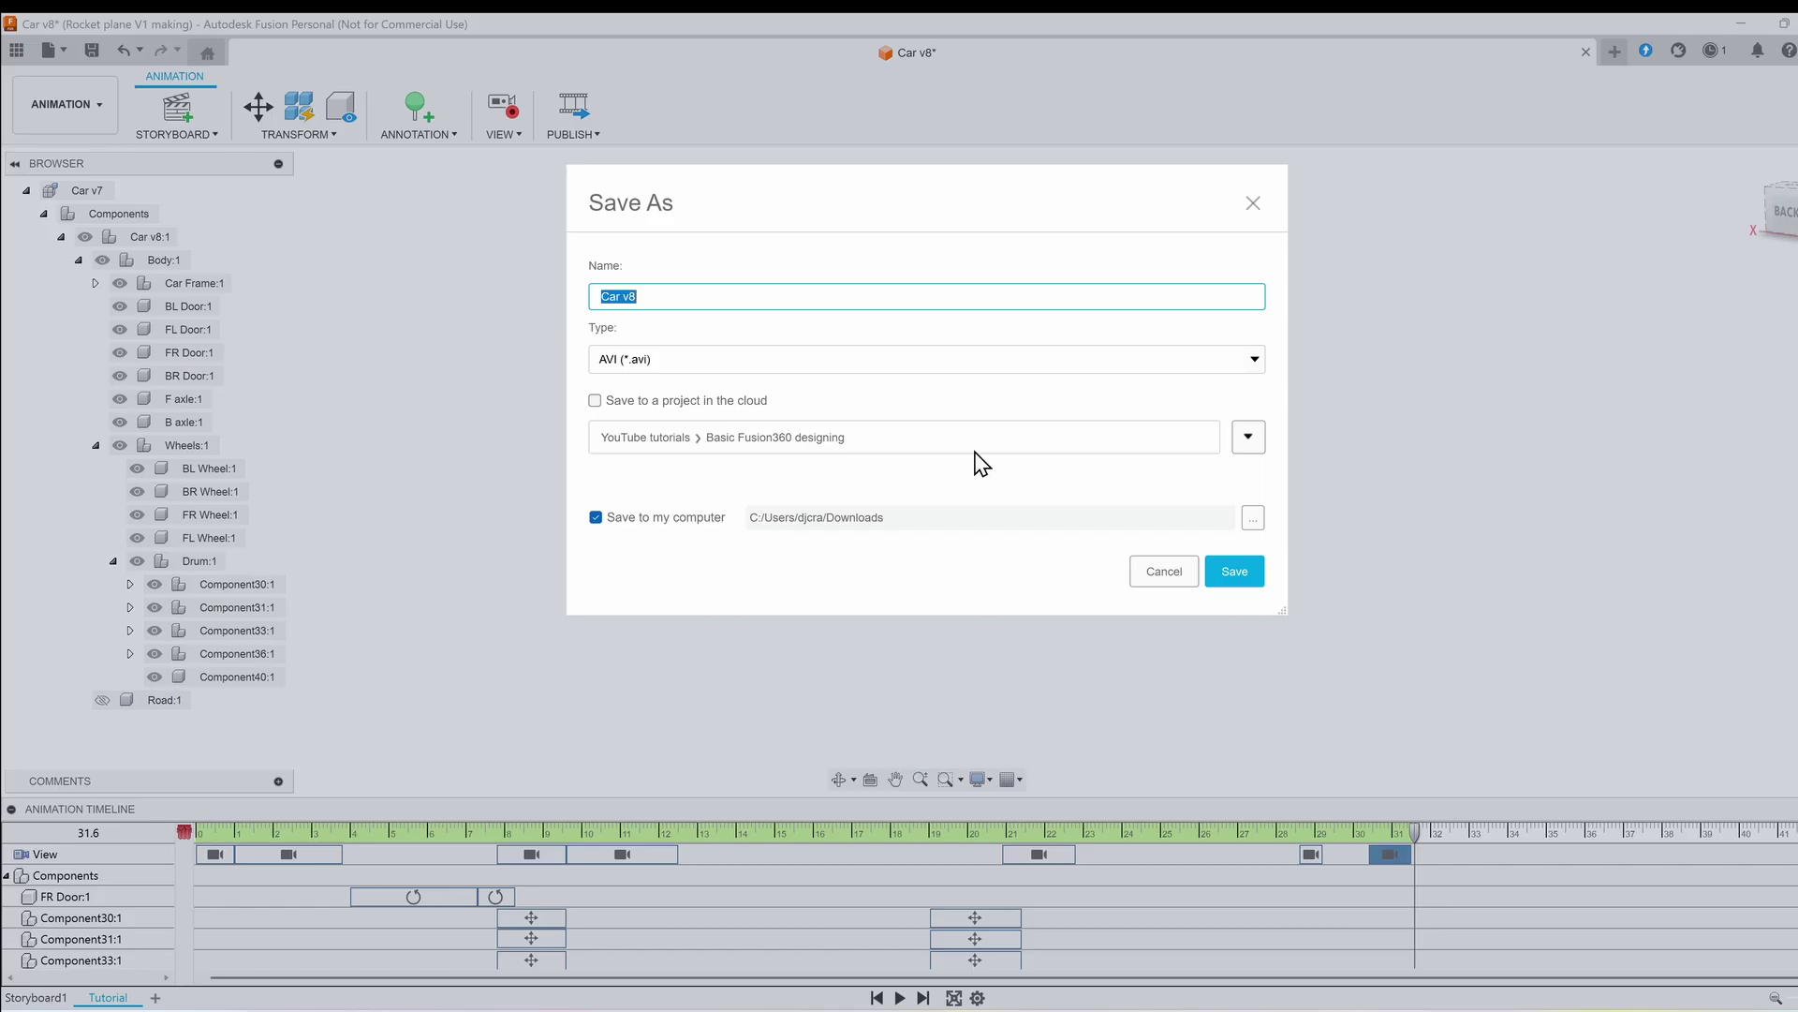
{"action": "type", "text": "Car Animation Tutorial"}
{"action": "left_click", "coordinate": [1220, 572]}
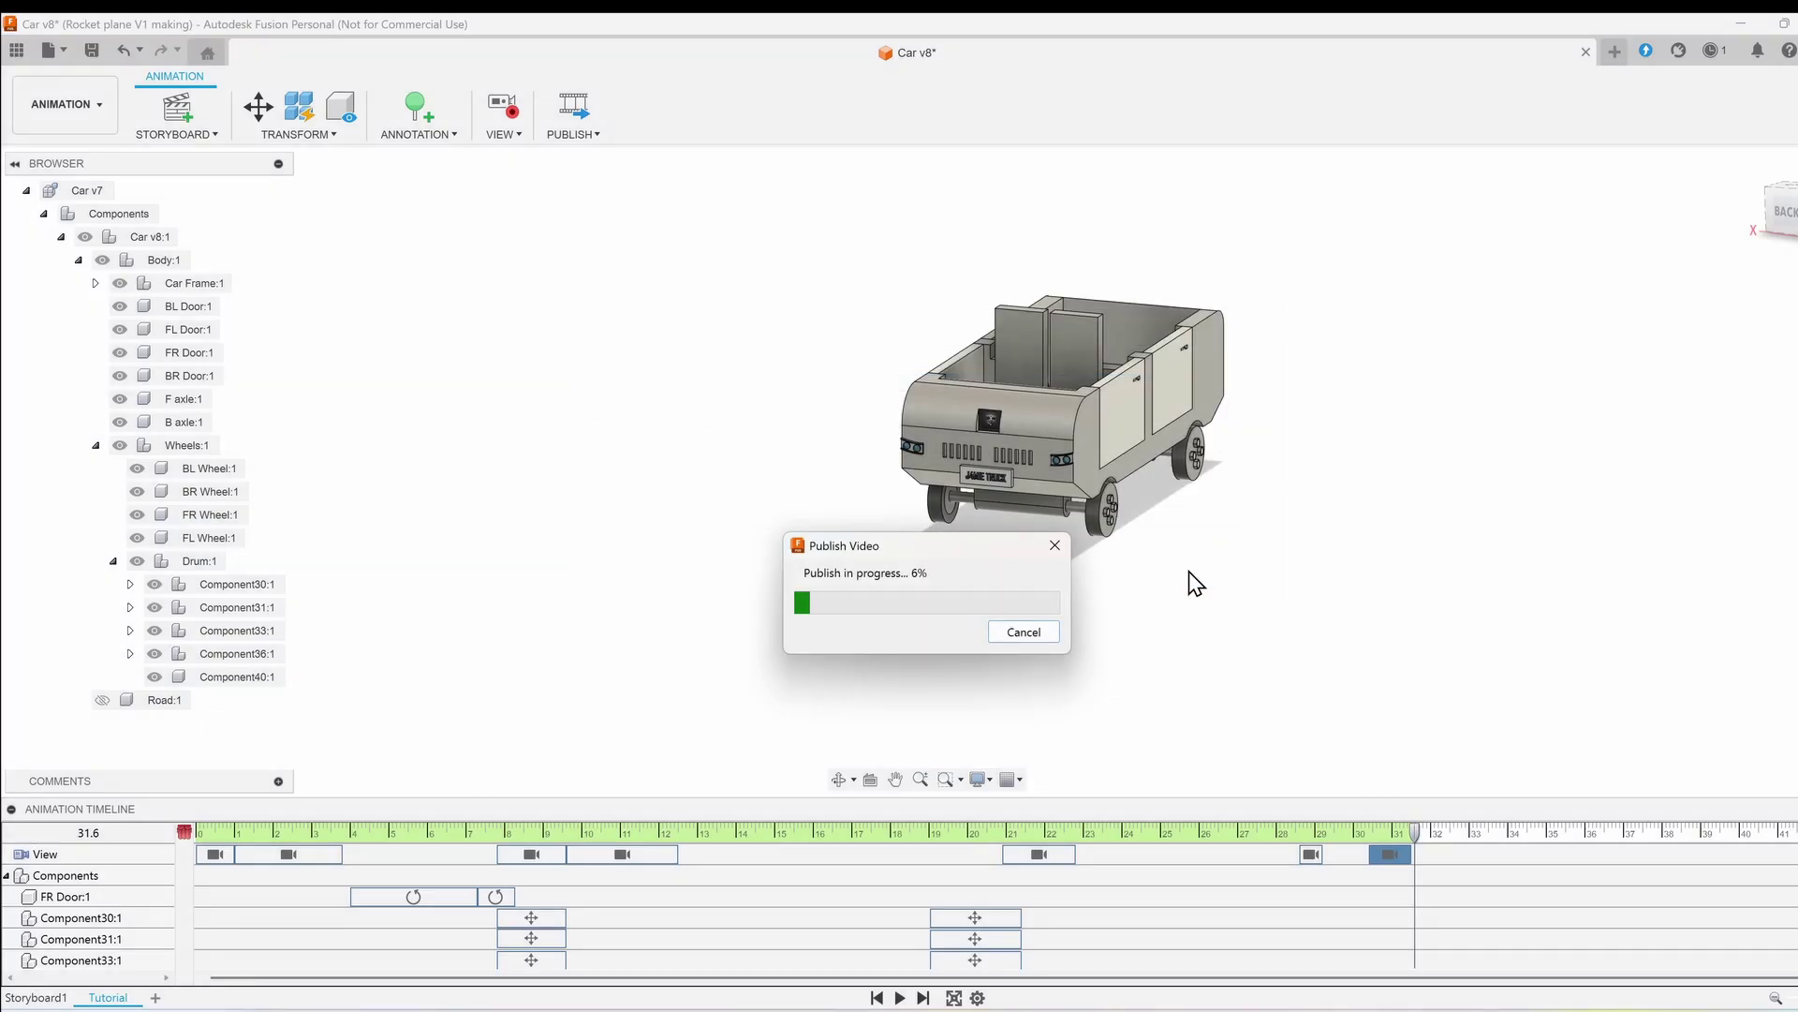